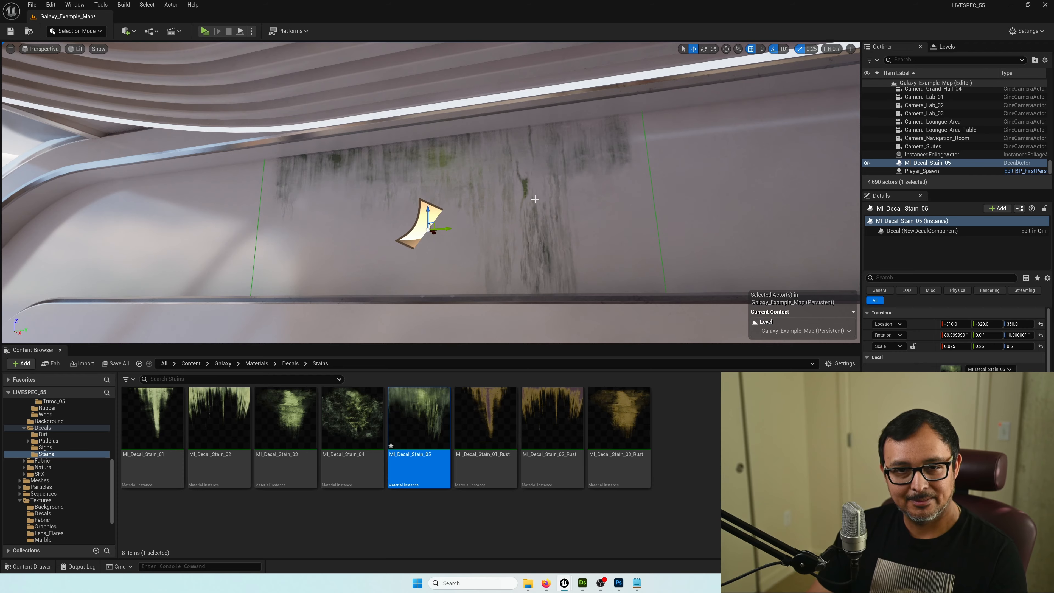
Try Opacity_Mask_Intensity values of 1, 2, 3 and 1.5 on the MI_Decal_Stain_05 instance, then settle on 2
{"action": "right_click_drag", "start_coordinate": [534, 197], "coordinate": [589, 209]}
{"action": "key", "text": "a"}
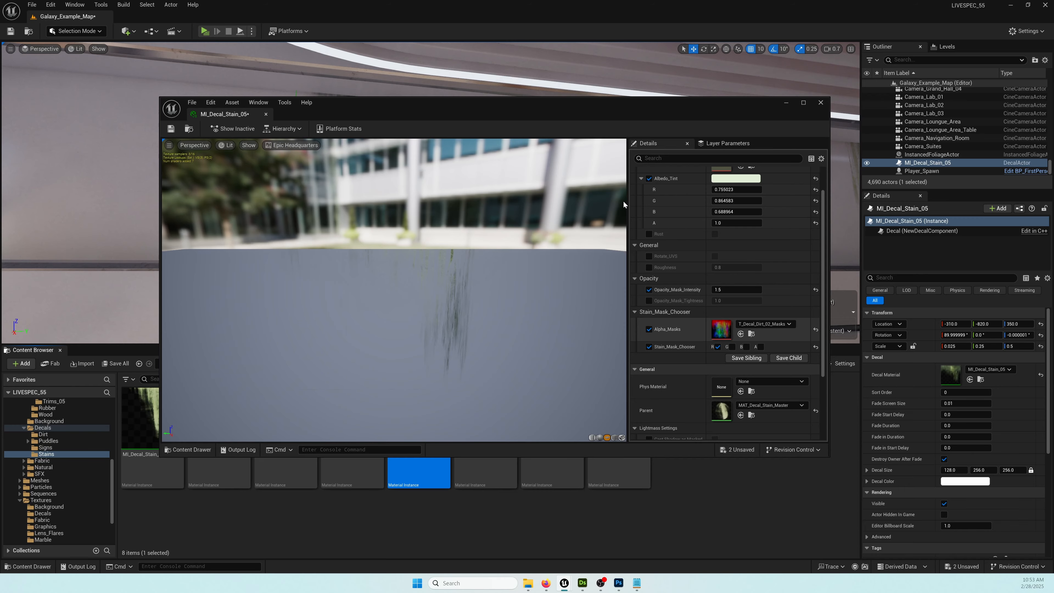
{"action": "left_click_drag", "start_coordinate": [584, 106], "coordinate": [747, 284]}
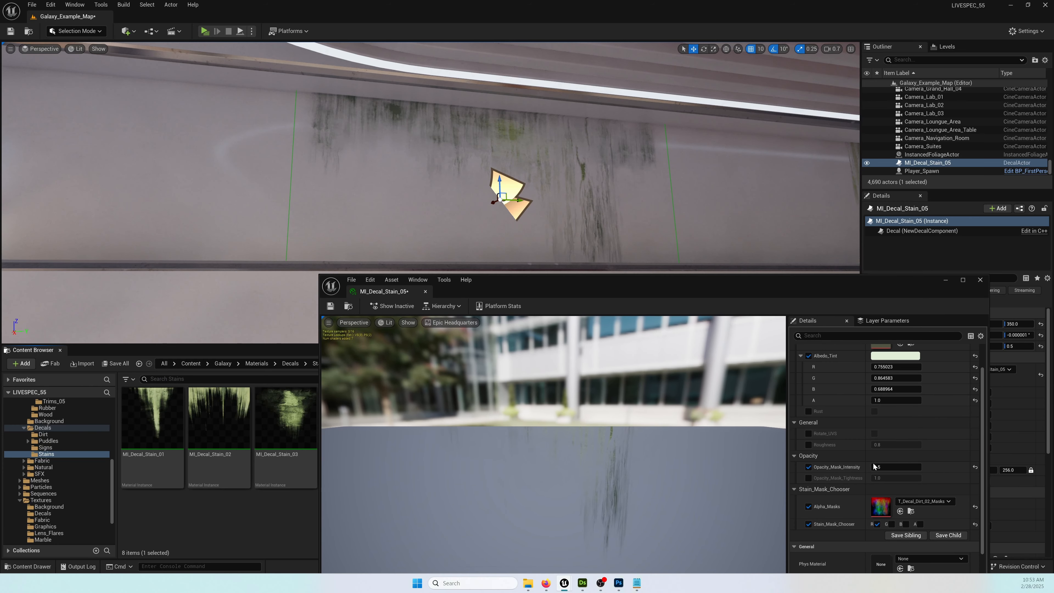
{"action": "left_click", "coordinate": [881, 467]}
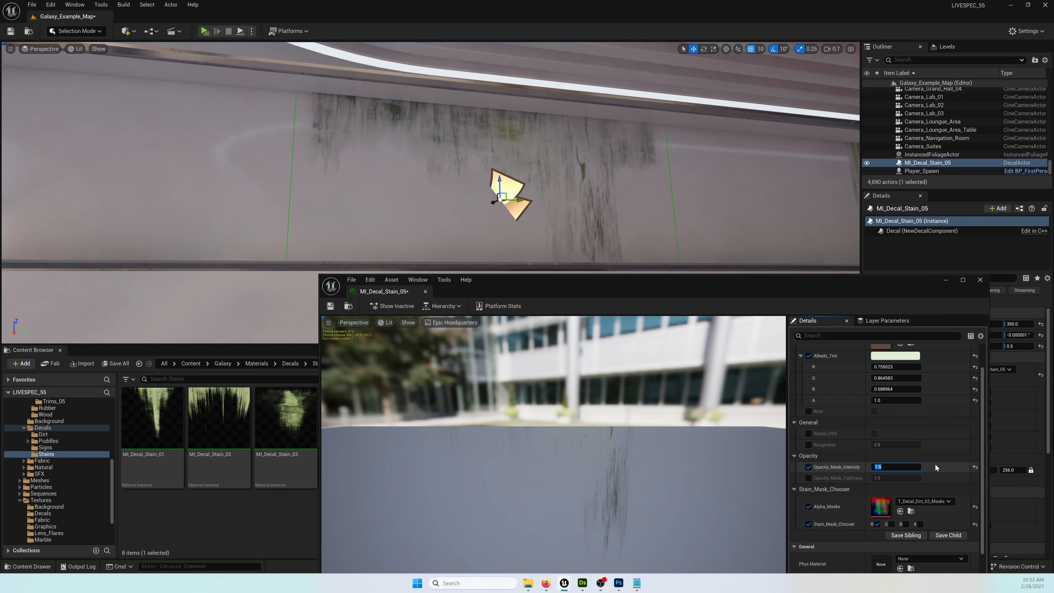
{"action": "type", "text": "1.0"}
{"action": "key", "text": "Return"}
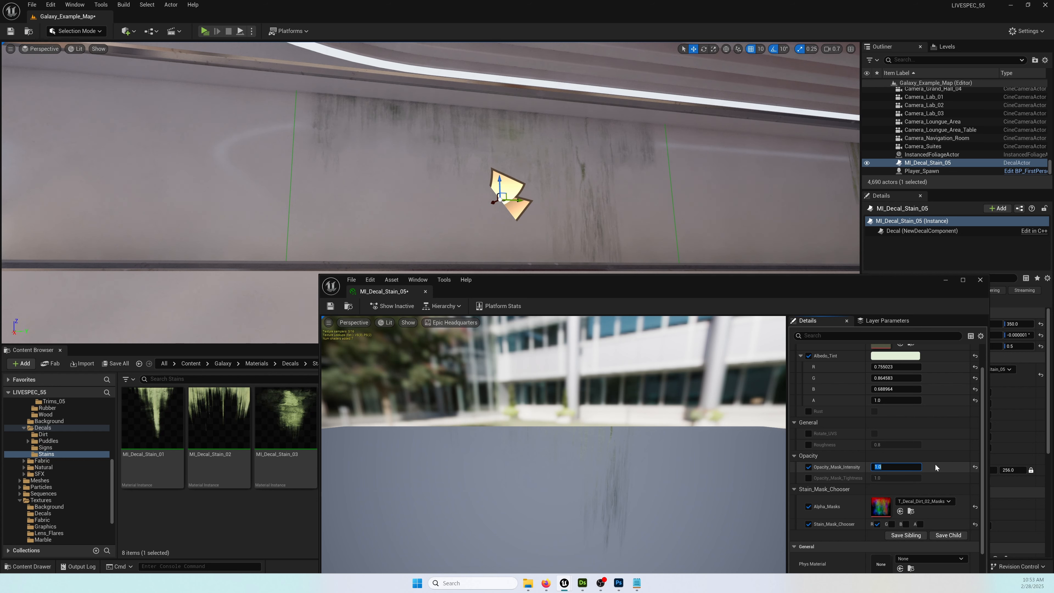
{"action": "type", "text": "2.0"}
{"action": "key", "text": "Return"}
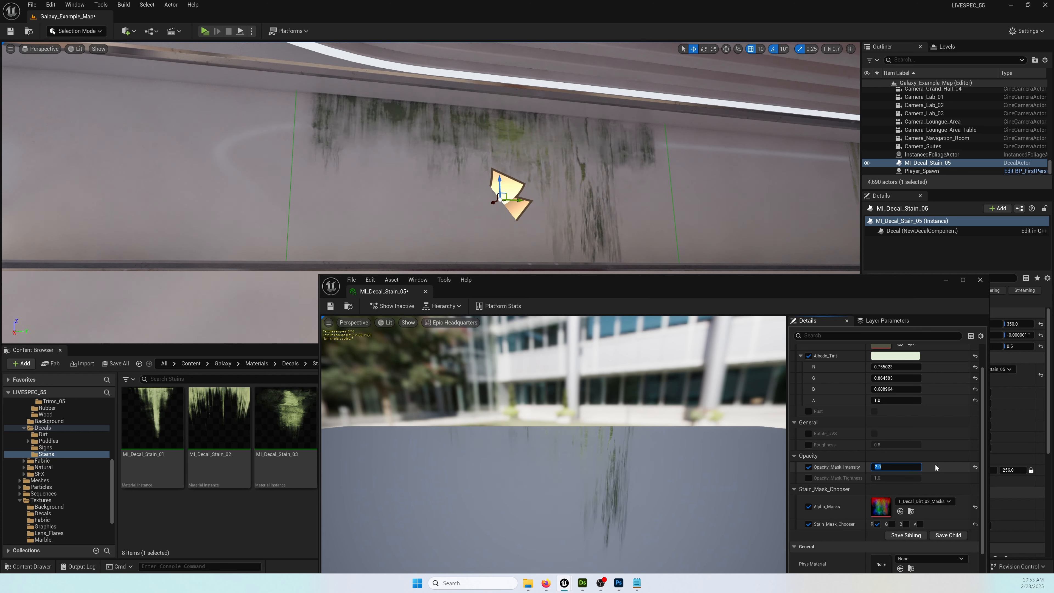
{"action": "type", "text": "3"}
{"action": "key", "text": "Return"}
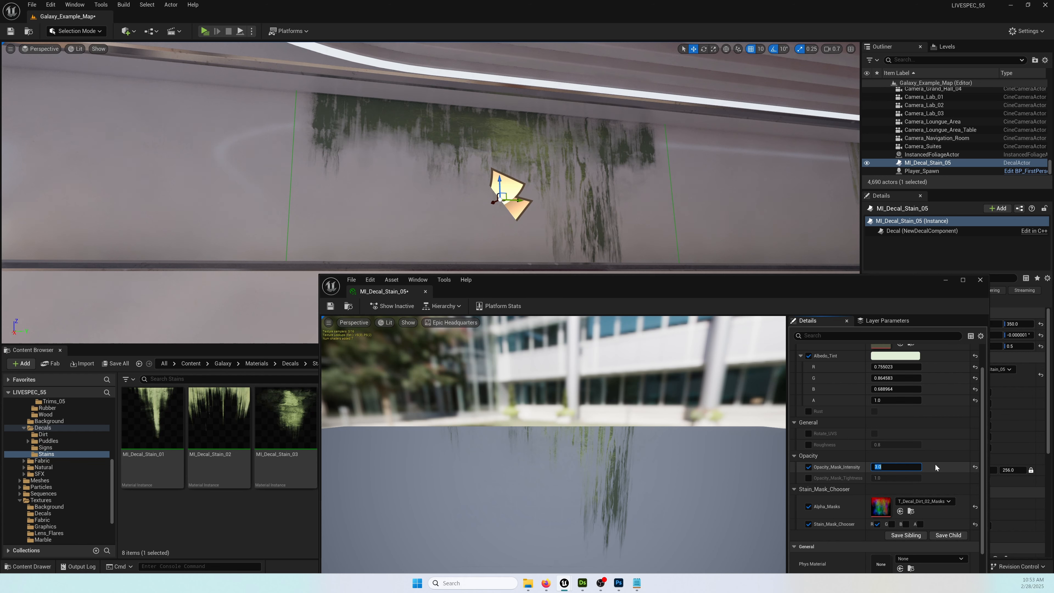
{"action": "type", "text": "2"}
{"action": "key", "text": "Return"}
{"action": "type", "text": "1.5"}
{"action": "key", "text": "Return"}
{"action": "type", "text": "2"}
{"action": "key", "text": "Return"}
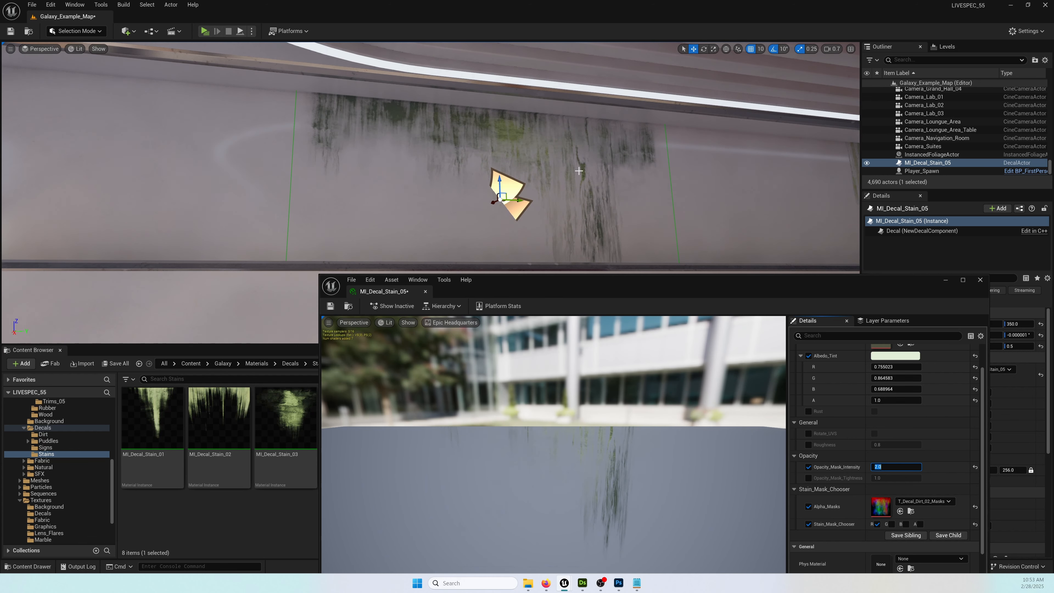
{"action": "right_click_drag", "start_coordinate": [579, 171], "coordinate": [565, 171]}
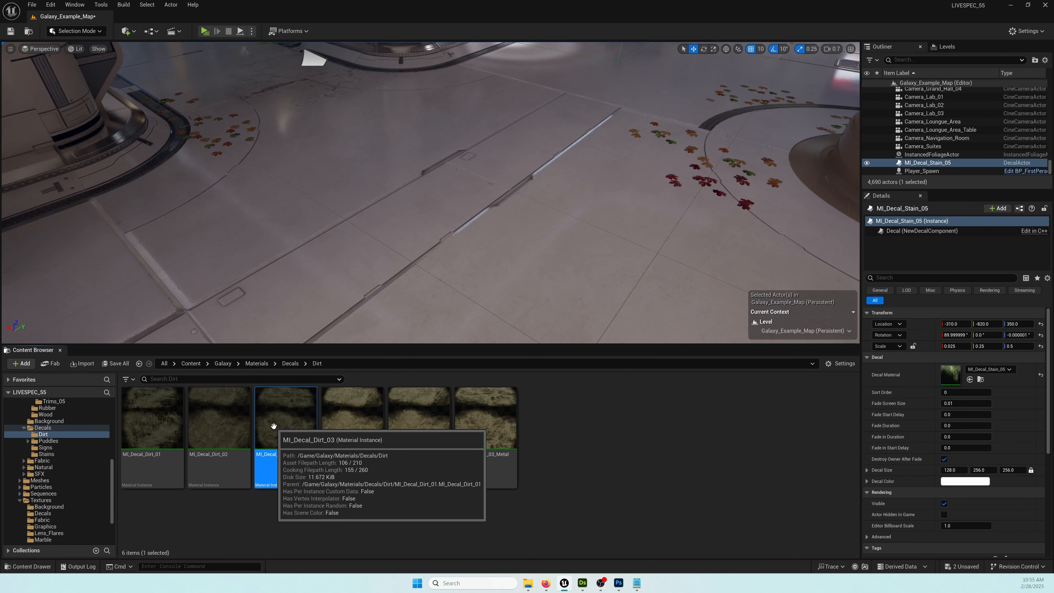
Duplicate the MI_Decal_Dirt_03 material instance and place the copy as a decal on the floor between the leaf piles
{"action": "right_click", "coordinate": [273, 426]}
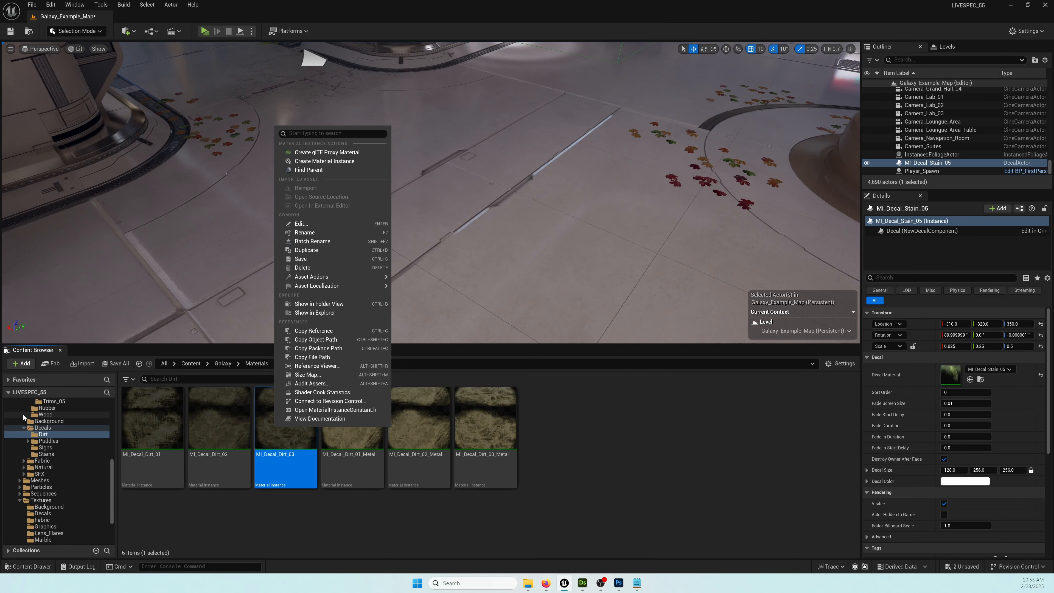
{"action": "left_click", "coordinate": [328, 252]}
{"action": "left_click_drag", "start_coordinate": [375, 428], "coordinate": [454, 197]}
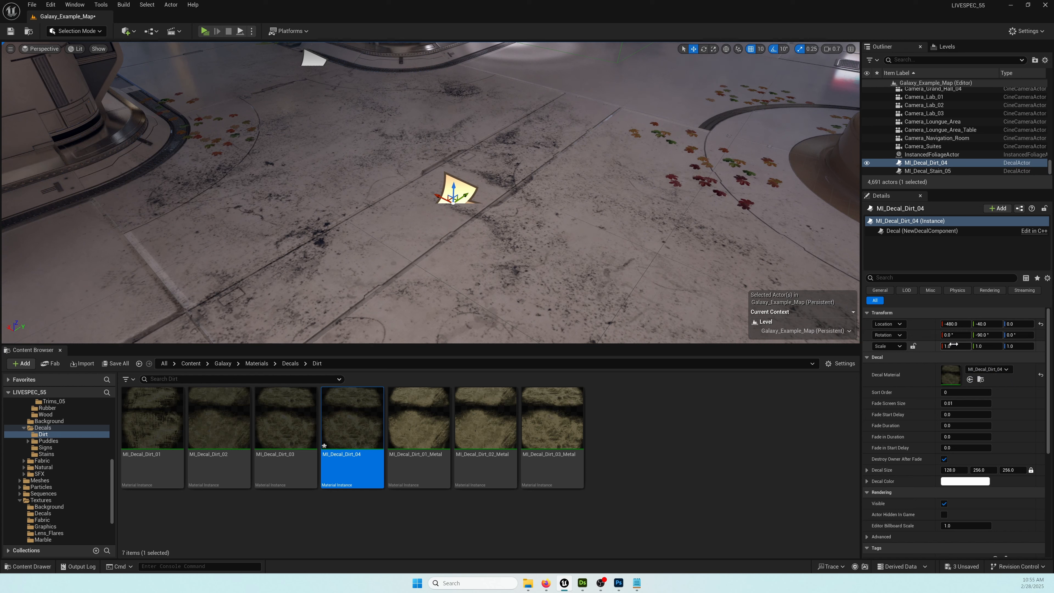
Set the floor dirt decal's scale to 0.025 in X and 0.5 in Y and Z
{"action": "left_click", "coordinate": [950, 345]}
{"action": "type", "text": "0.025"}
{"action": "key", "text": "Return"}
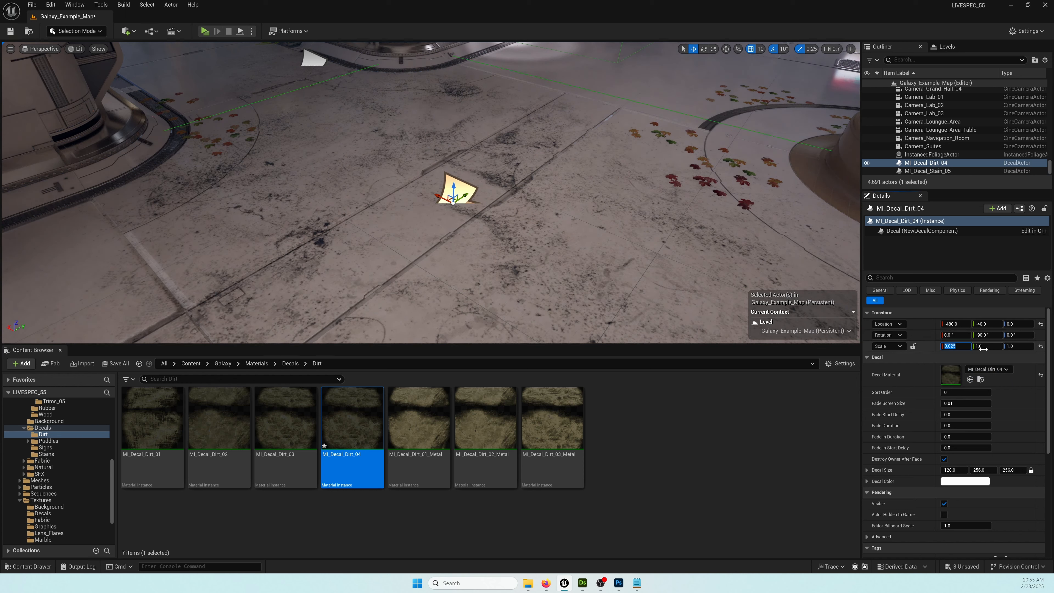
{"action": "left_click", "coordinate": [983, 349]}
{"action": "key", "text": "Return"}
{"action": "left_click", "coordinate": [1015, 348]}
{"action": "type", "text": ".5"}
{"action": "key", "text": "Return"}
{"action": "right_click_drag", "start_coordinate": [498, 200], "coordinate": [501, 237]}
Override Alpha_Masks in the MI_Decal_Dirt_04 instance with the T_Decal_Dirt_02_Masks texture, using the blue channel for Dirt_Mask
{"action": "left_click", "coordinate": [355, 430]}
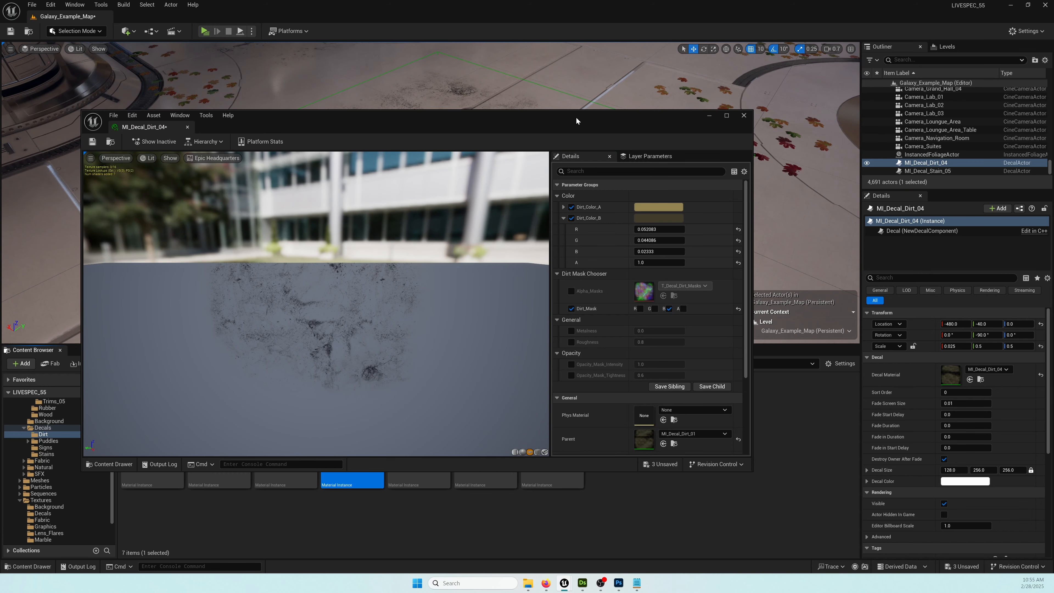
{"action": "left_click_drag", "start_coordinate": [576, 121], "coordinate": [539, 101]}
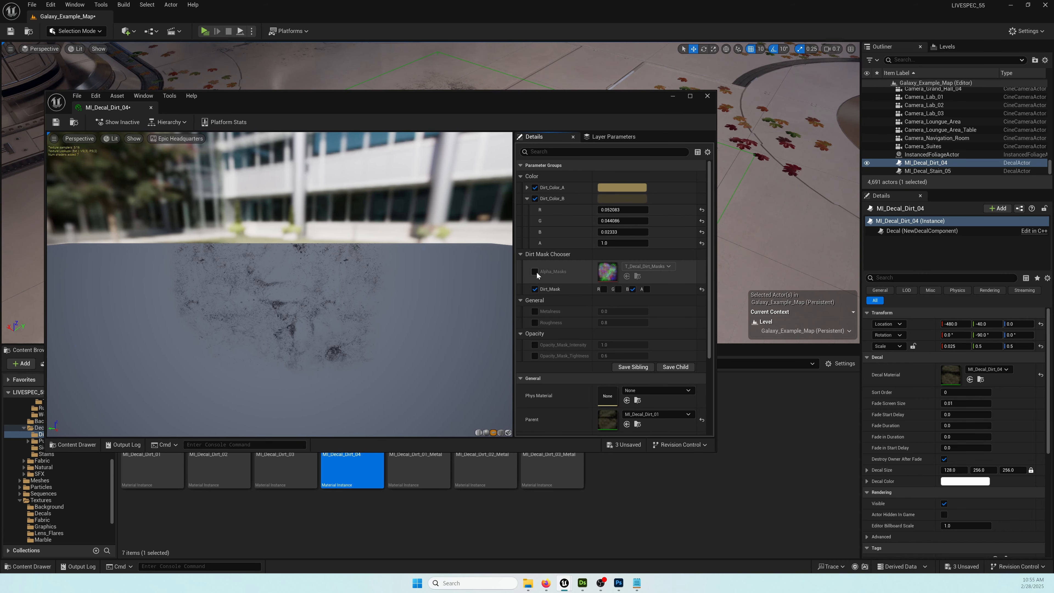
{"action": "left_click", "coordinate": [637, 277]}
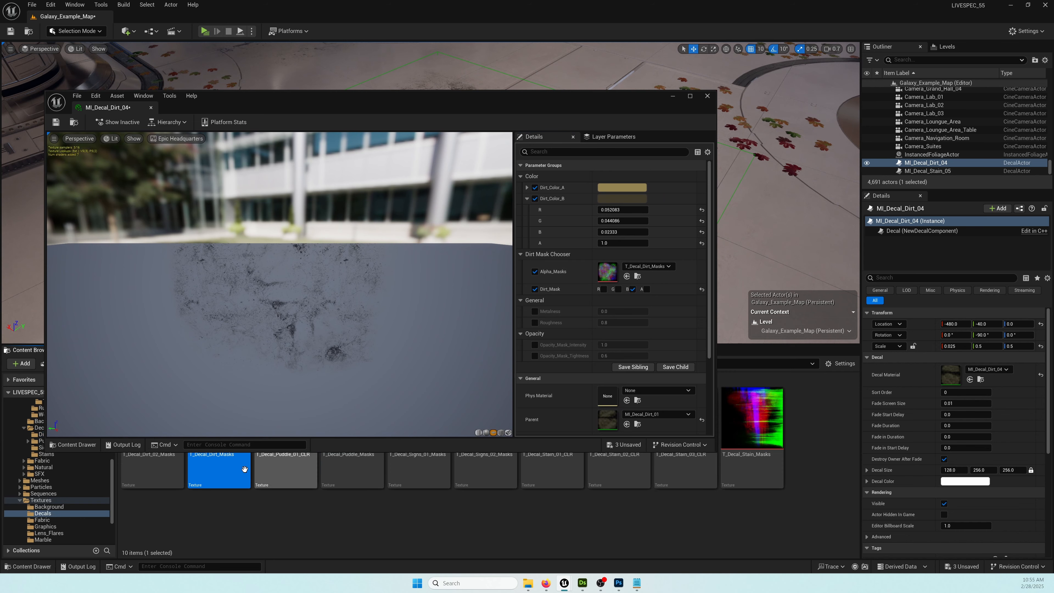
{"action": "left_click_drag", "start_coordinate": [429, 101], "coordinate": [548, 26]}
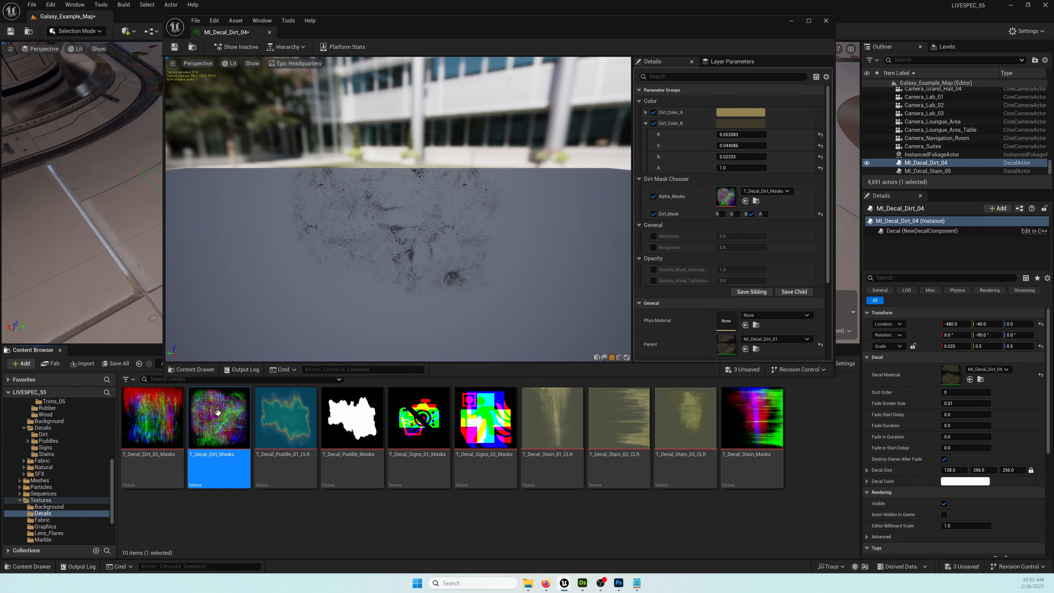
{"action": "left_click", "coordinate": [164, 429]}
{"action": "left_click", "coordinate": [745, 200]}
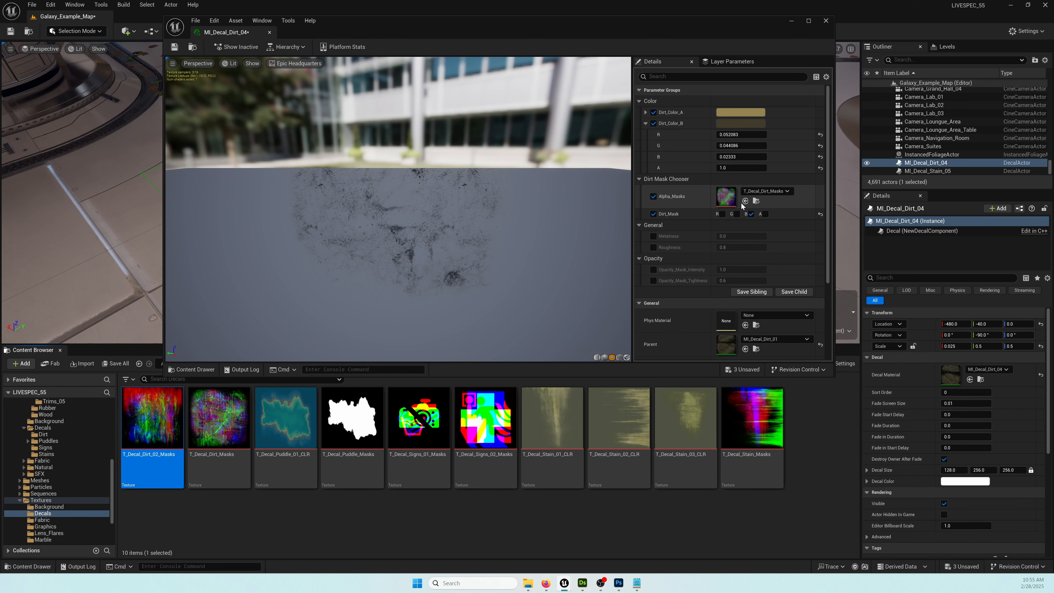
{"action": "left_click", "coordinate": [751, 214]}
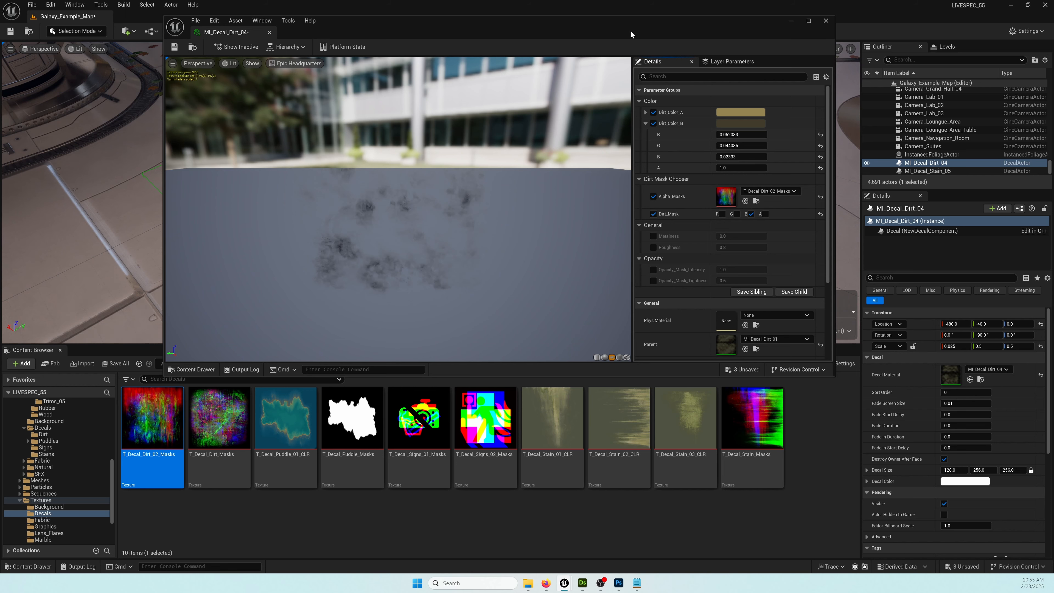
Examine the updated dirt decal on the floor up close, checking how the new mask reads across the panels
{"action": "left_click_drag", "start_coordinate": [629, 27], "coordinate": [543, 411]}
{"action": "mouse_move", "coordinate": [658, 186]}
{"action": "right_mouse_down"}
{"action": "mouse_move", "coordinate": [652, 173]}
{"action": "mouse_move", "coordinate": [656, 186]}
{"action": "right_mouse_up"}
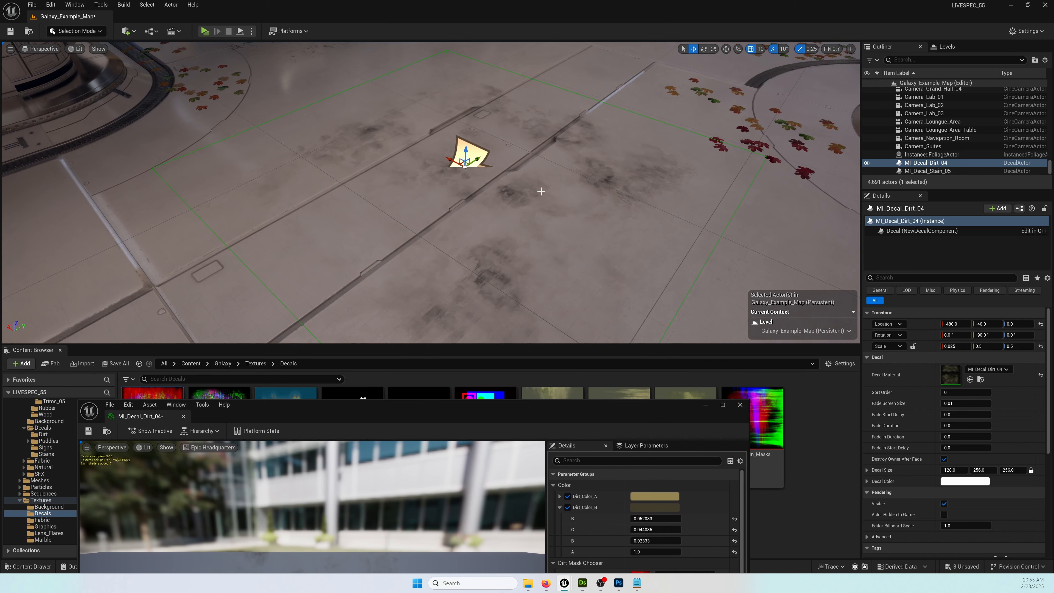
{"action": "mouse_move", "coordinate": [477, 161]}
{"action": "left_mouse_down"}
{"action": "mouse_move", "coordinate": [437, 200]}
{"action": "mouse_move", "coordinate": [485, 176]}
{"action": "left_mouse_up"}
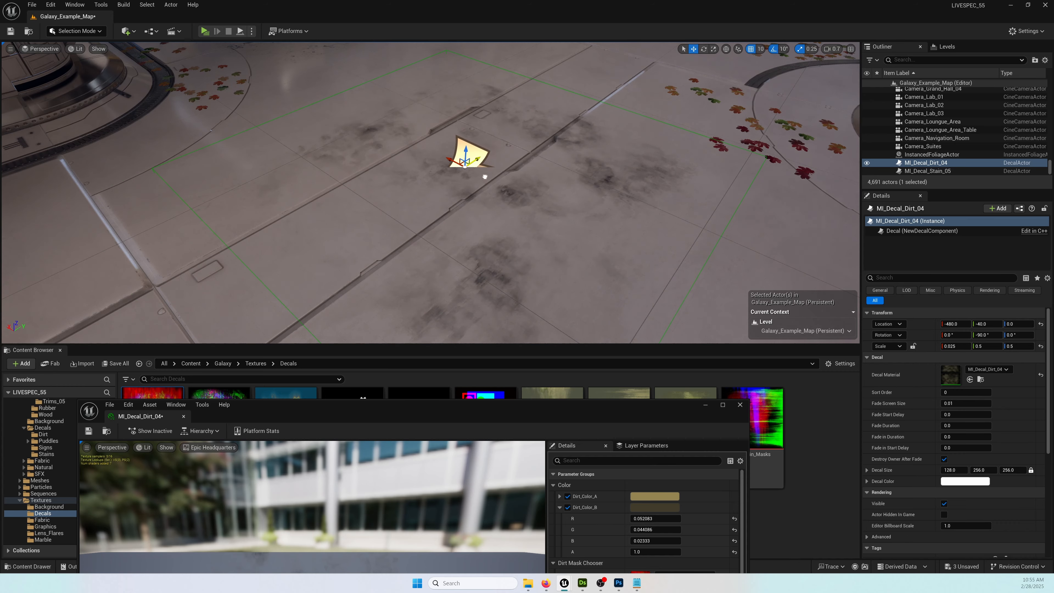
{"action": "key", "text": "a"}
{"action": "right_click_drag", "start_coordinate": [536, 223], "coordinate": [460, 98]}
{"action": "key", "text": "d"}
{"action": "scroll", "coordinate": [593, 250], "scroll_direction": "down", "scroll_amount": 3}
{"action": "key", "text": "s"}
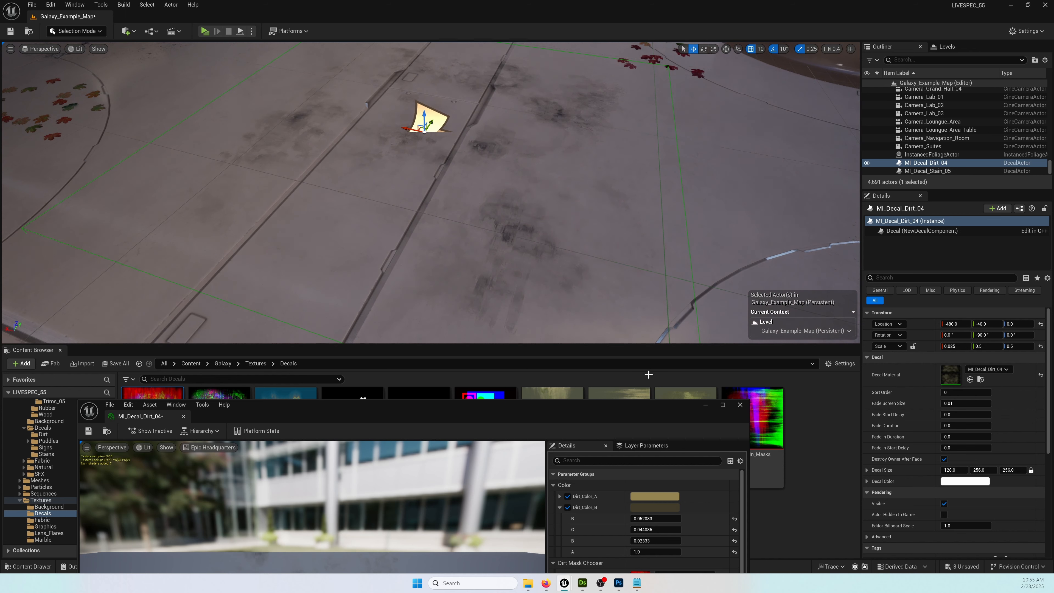
Enable the Opacity_Mask_Intensity override on MI_Decal_Dirt_04 and check the decal on the floor from several angles
{"action": "left_click_drag", "start_coordinate": [583, 405], "coordinate": [614, 258]}
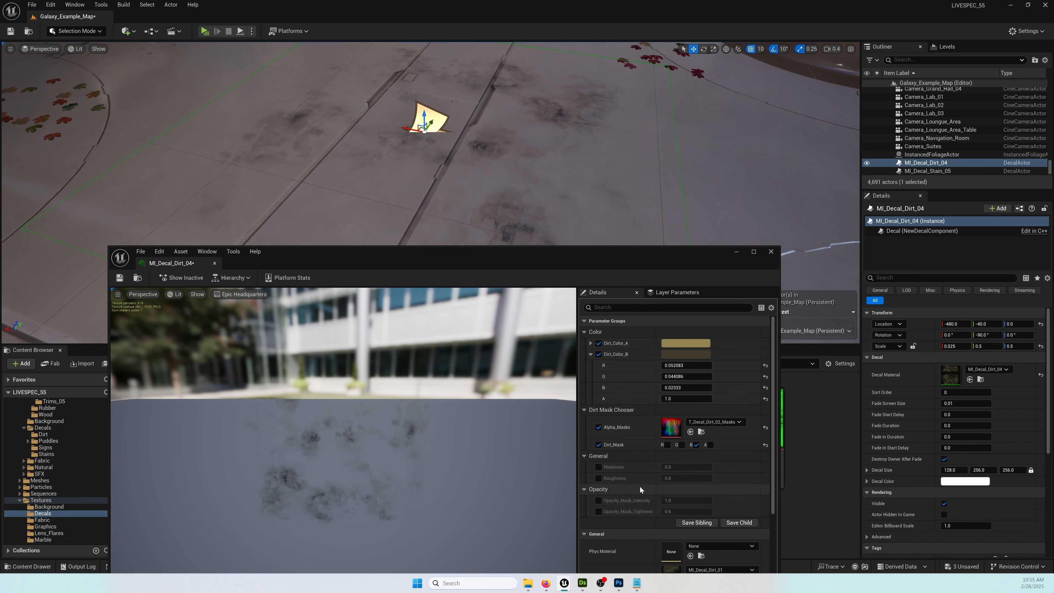
{"action": "left_click", "coordinate": [598, 500]}
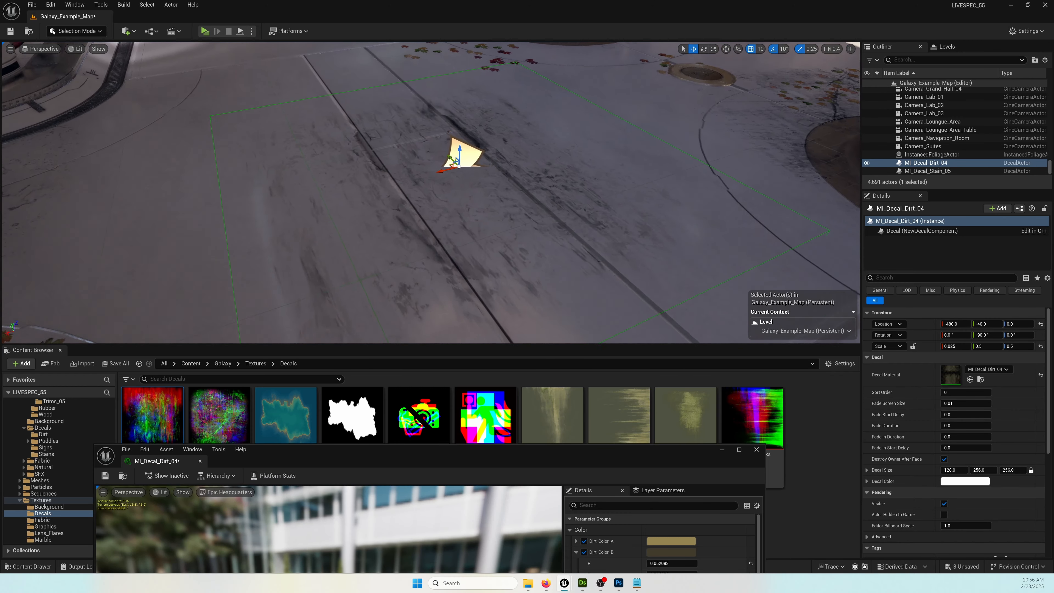
{"action": "right_click_drag", "start_coordinate": [432, 192], "coordinate": [415, 235]}
{"action": "right_click_drag", "start_coordinate": [509, 202], "coordinate": [402, 190]}
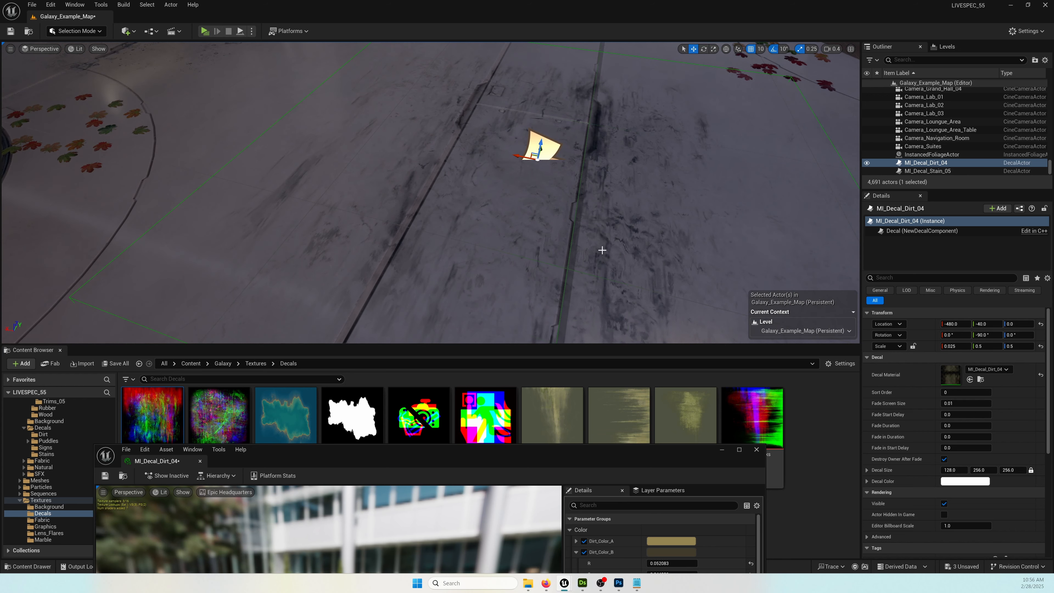
{"action": "right_click_drag", "start_coordinate": [602, 250], "coordinate": [581, 249]}
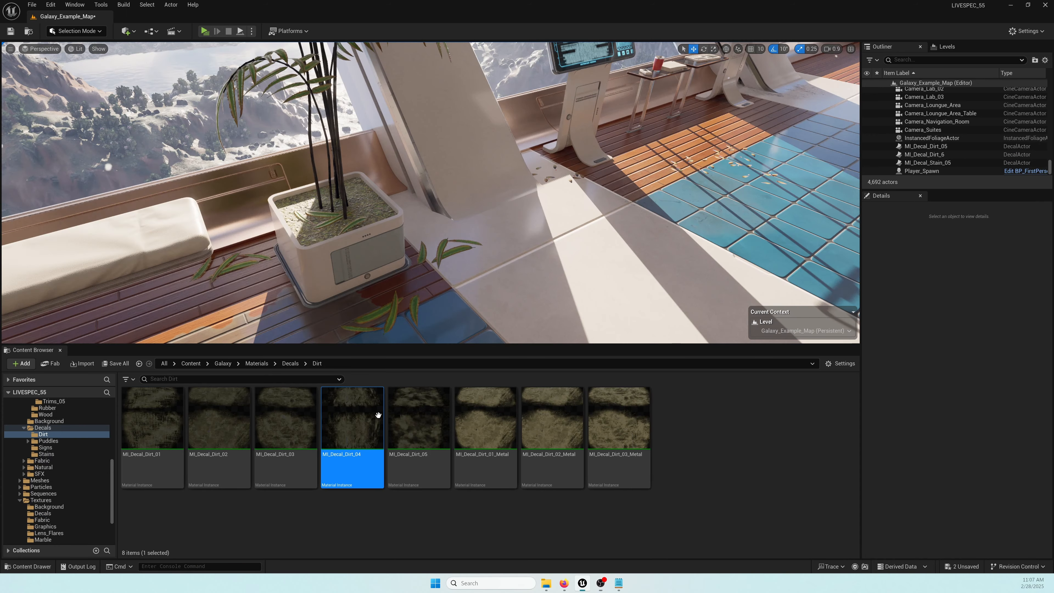
Place an MI_Decal_Dirt_04 decal on the white walkway beside the potted plant
{"action": "left_click_drag", "start_coordinate": [375, 411], "coordinate": [514, 259]}
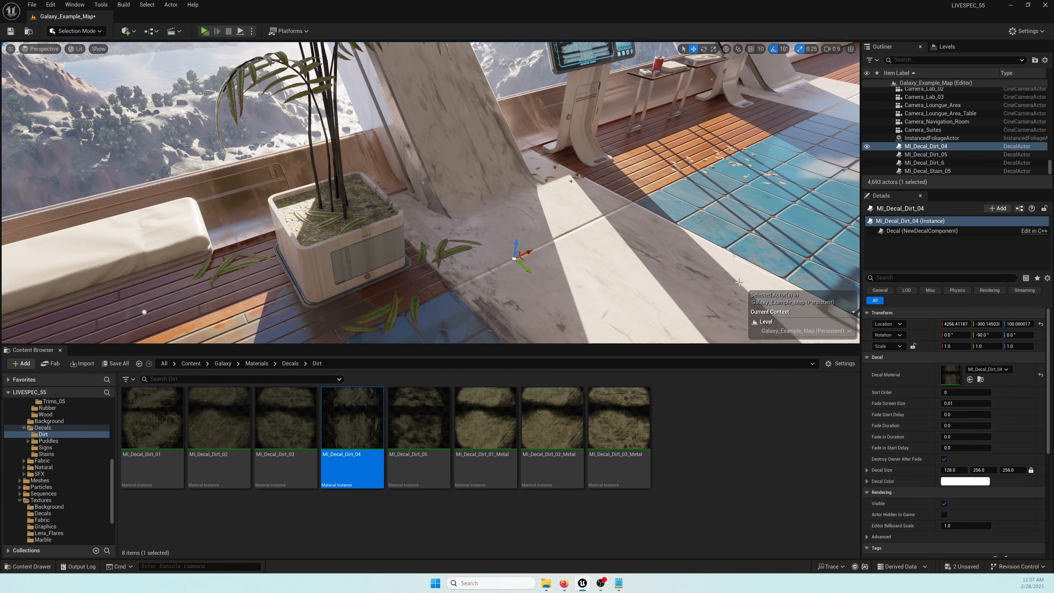
{"action": "key", "text": "s"}
{"action": "right_click_drag", "start_coordinate": [644, 282], "coordinate": [645, 271]}
{"action": "key", "text": "w"}
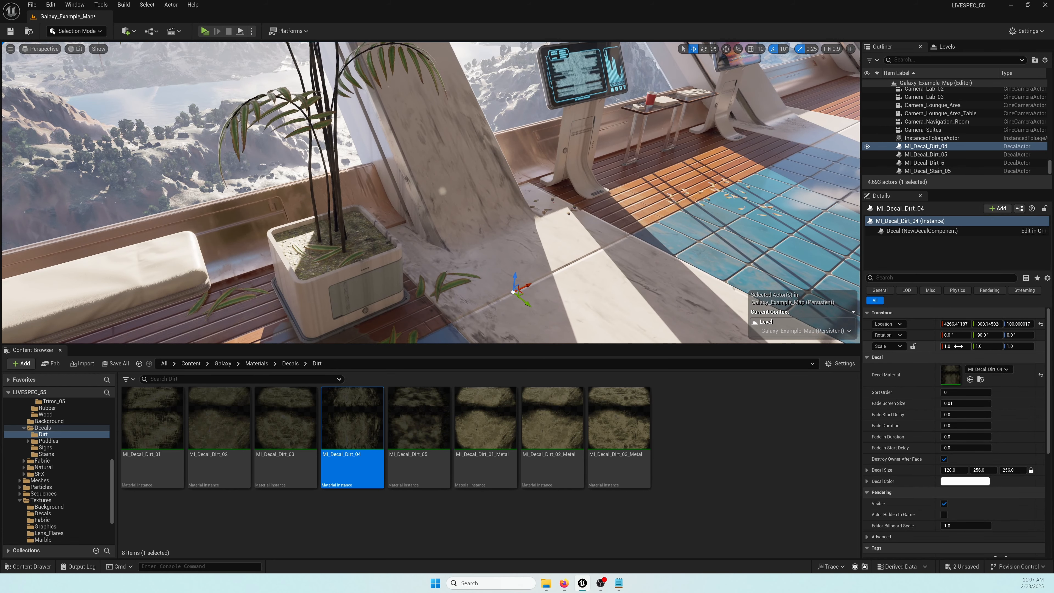
Scale the walkway dirt decal to 0.025 in X and 0.5 in both Y and Z
{"action": "left_click", "coordinate": [958, 346]}
{"action": "type", "text": "0.025"}
{"action": "key", "text": "Return"}
{"action": "left_click", "coordinate": [985, 345]}
{"action": "type", "text": "0.5"}
{"action": "key", "text": "Return"}
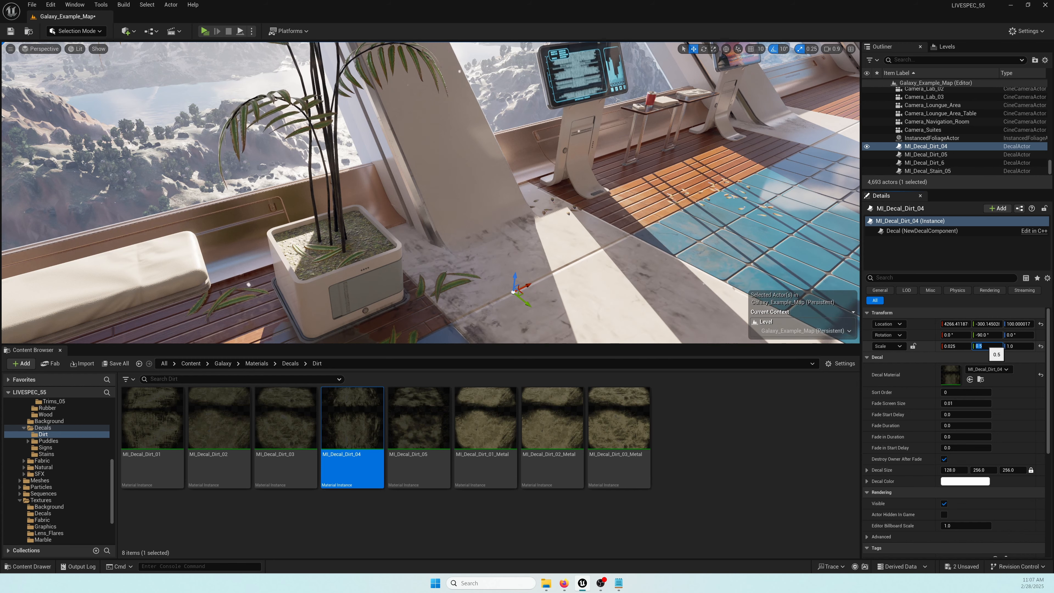
{"action": "key", "text": "Tab"}
{"action": "type", "text": "0.5"}
{"action": "key", "text": "Return"}
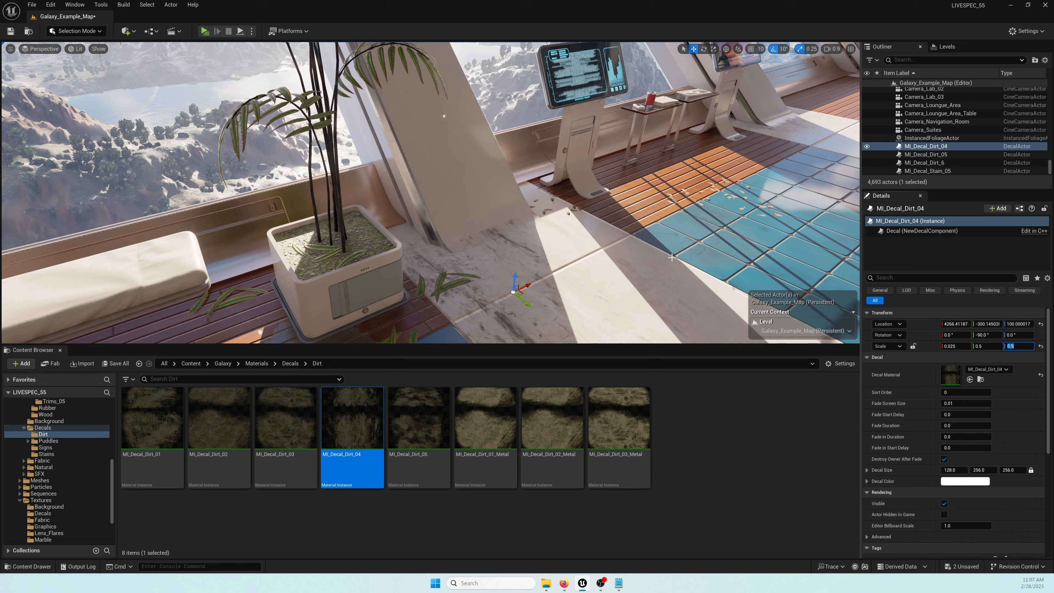
Move the dirt decal onto the blue tiles in front of the planter, at about X 4167, Y -273
{"action": "right_click_drag", "start_coordinate": [581, 232], "coordinate": [560, 282]}
{"action": "left_click_drag", "start_coordinate": [560, 219], "coordinate": [457, 288]}
{"action": "key", "text": "d"}
{"action": "right_click_drag", "start_coordinate": [516, 259], "coordinate": [488, 234]}
{"action": "key", "text": "a"}
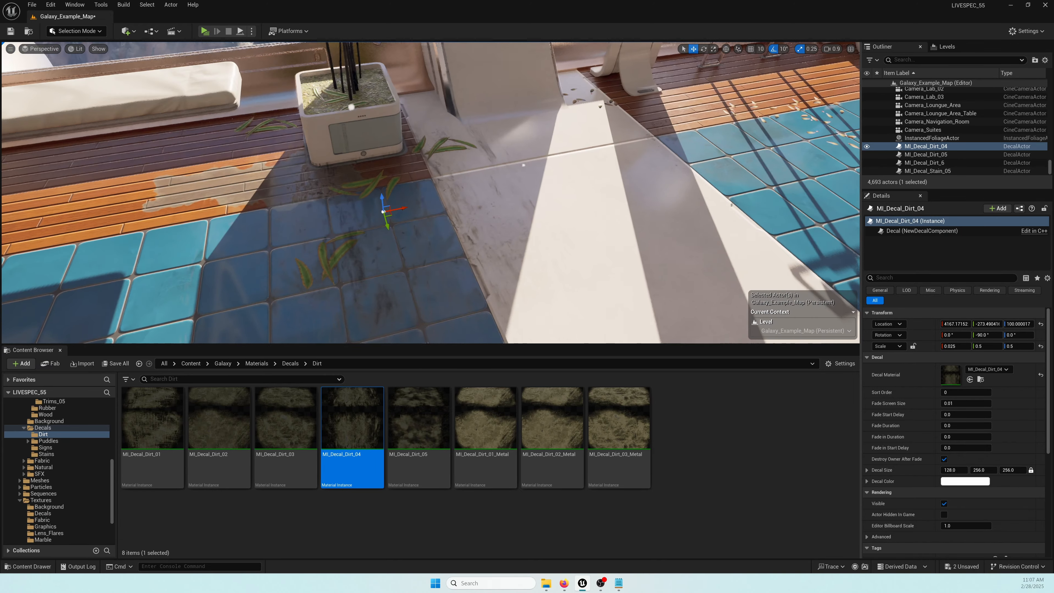
Duplicate the dirt decal, shift the copy across the walkway to about X 4414, and assign it the MI_Decal_Dirt_05 material
{"action": "key", "text": "ctrl+d"}
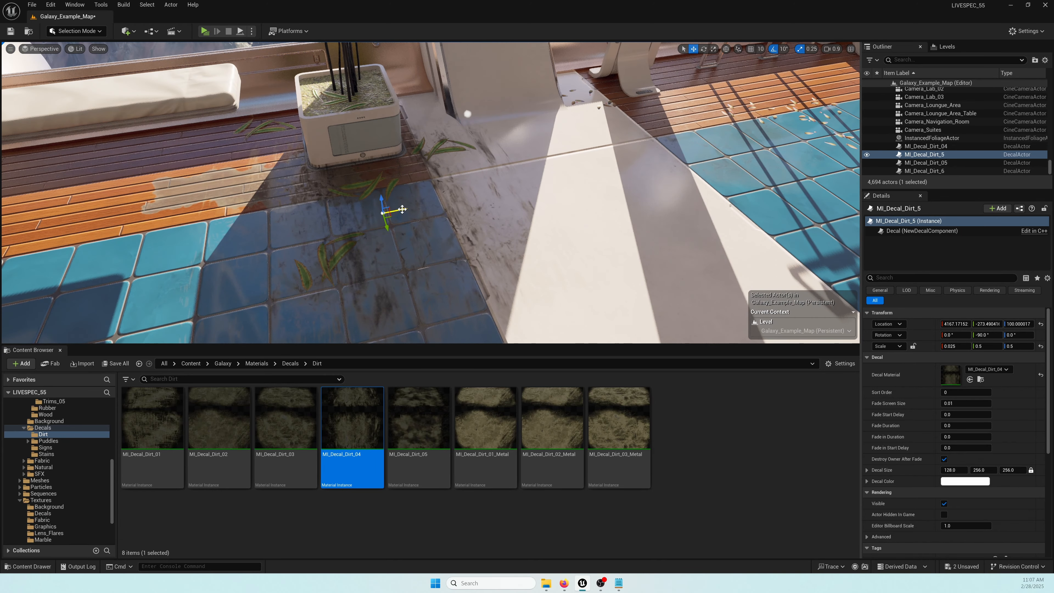
{"action": "left_click_drag", "start_coordinate": [398, 210], "coordinate": [698, 171]}
{"action": "left_click_drag", "start_coordinate": [419, 420], "coordinate": [950, 375]}
Move the MI_Decal_Dirt_05 decal farther along the deck to the next walkway's tile edge, at about X 4812, Y -276
{"action": "scroll", "coordinate": [515, 187], "scroll_direction": "down", "scroll_amount": 2}
{"action": "right_click_drag", "start_coordinate": [516, 187], "coordinate": [419, 197]}
{"action": "key", "text": "d"}
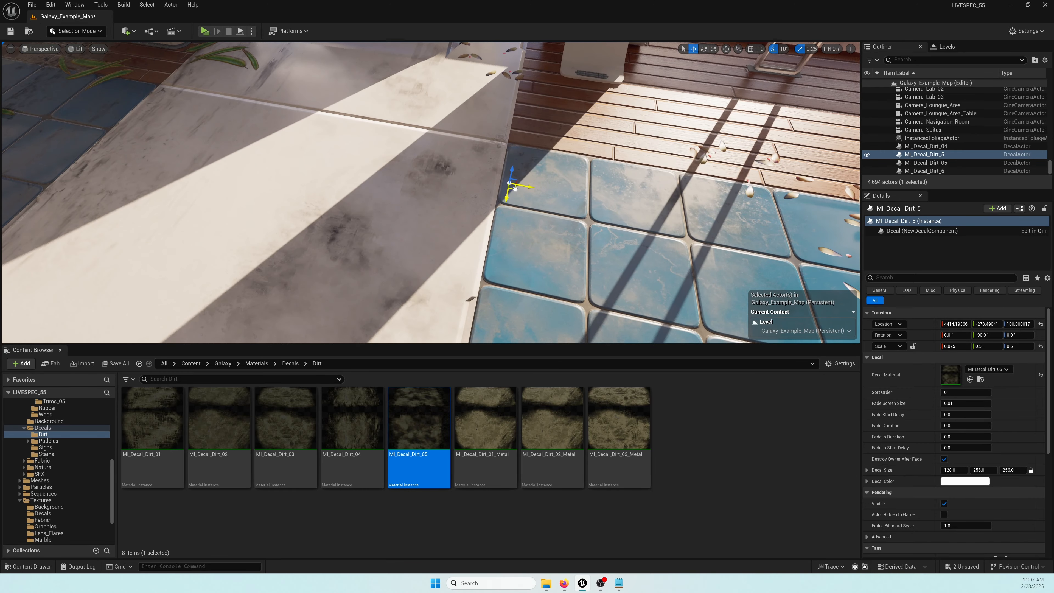
{"action": "left_click_drag", "start_coordinate": [515, 189], "coordinate": [650, 75]}
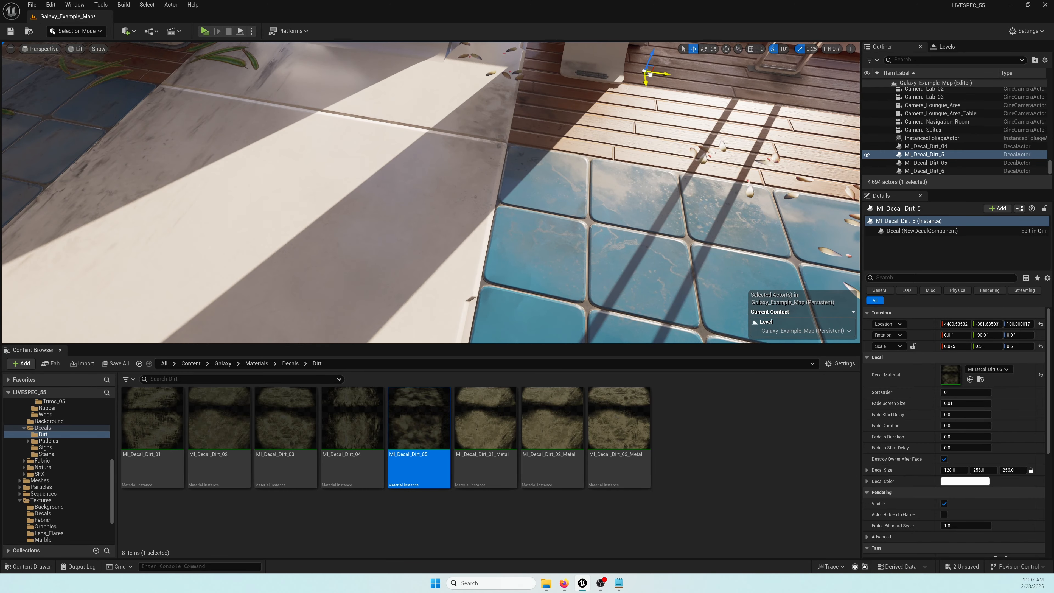
{"action": "key", "text": "s"}
{"action": "mouse_move", "coordinate": [457, 179]}
{"action": "right_mouse_down"}
{"action": "mouse_move", "coordinate": [485, 168]}
{"action": "mouse_move", "coordinate": [457, 179]}
{"action": "right_mouse_up"}
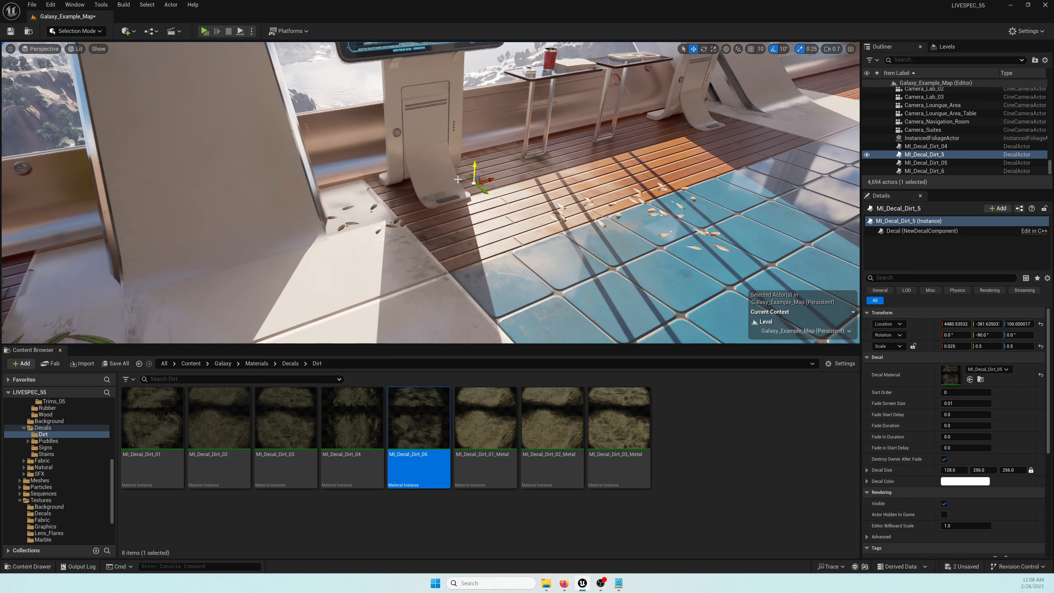
{"action": "left_click_drag", "start_coordinate": [480, 183], "coordinate": [891, 145]}
{"action": "key", "text": "w"}
{"action": "right_click_drag", "start_coordinate": [754, 175], "coordinate": [834, 177]}
{"action": "scroll", "coordinate": [824, 166], "scroll_direction": "down", "scroll_amount": 2}
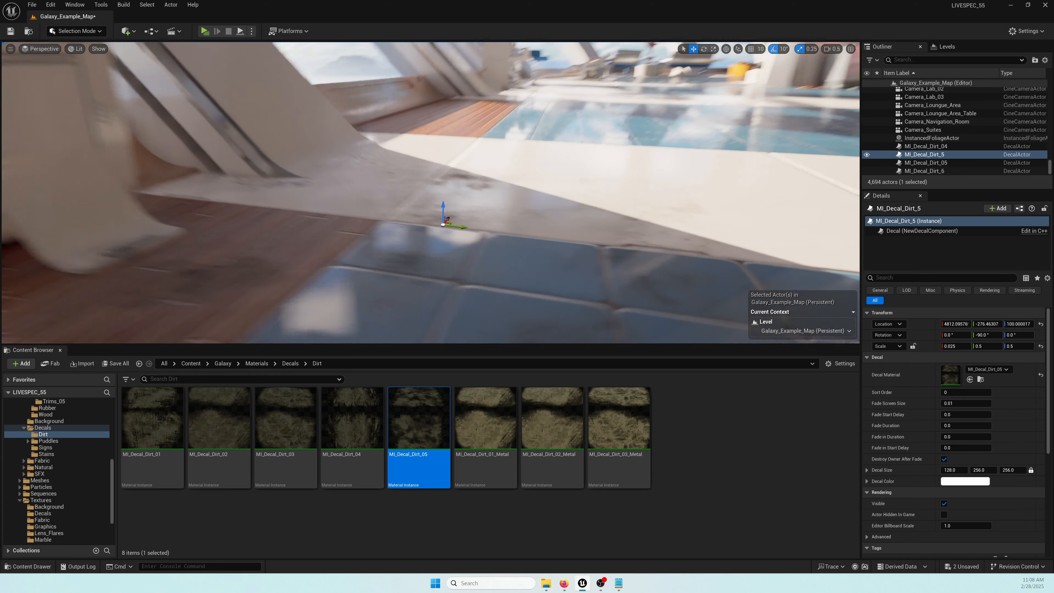
Go to the large closed double door and examine its panels as a surface for a decal
{"action": "key", "text": "s"}
{"action": "right_click_drag", "start_coordinate": [694, 198], "coordinate": [832, 173]}
{"action": "key", "text": "w"}
{"action": "scroll", "coordinate": [722, 160], "scroll_direction": "up", "scroll_amount": 3}
{"action": "key", "text": "w"}
{"action": "scroll", "coordinate": [772, 188], "scroll_direction": "up", "scroll_amount": 1}
{"action": "key", "text": "w"}
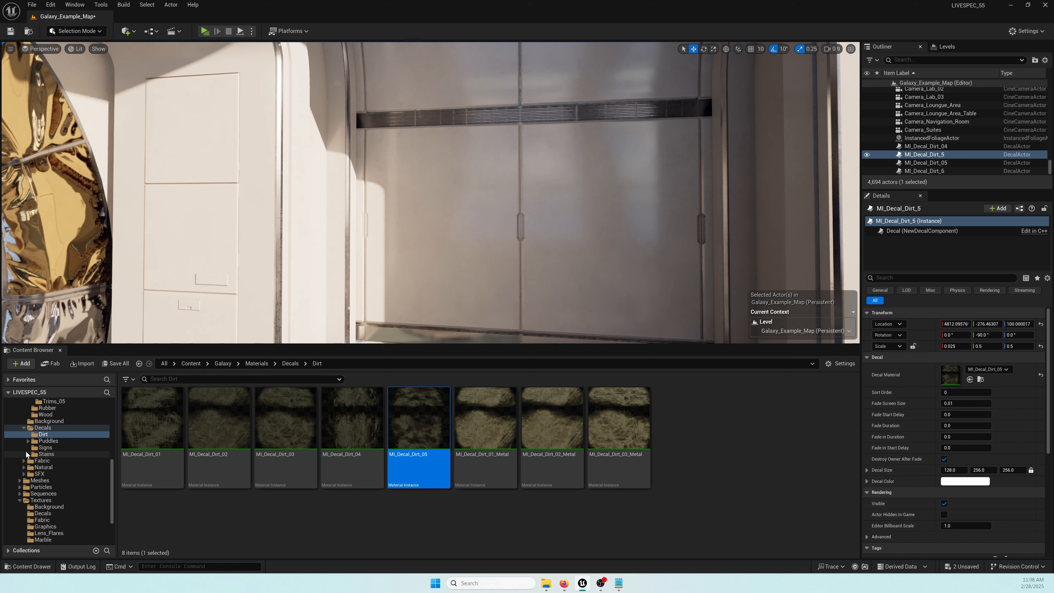
Place an MI_Decal_Stain_05 decal from the Stains folder on the closed double door and rotate it to 90°, 0°, 180°
{"action": "left_click", "coordinate": [47, 453]}
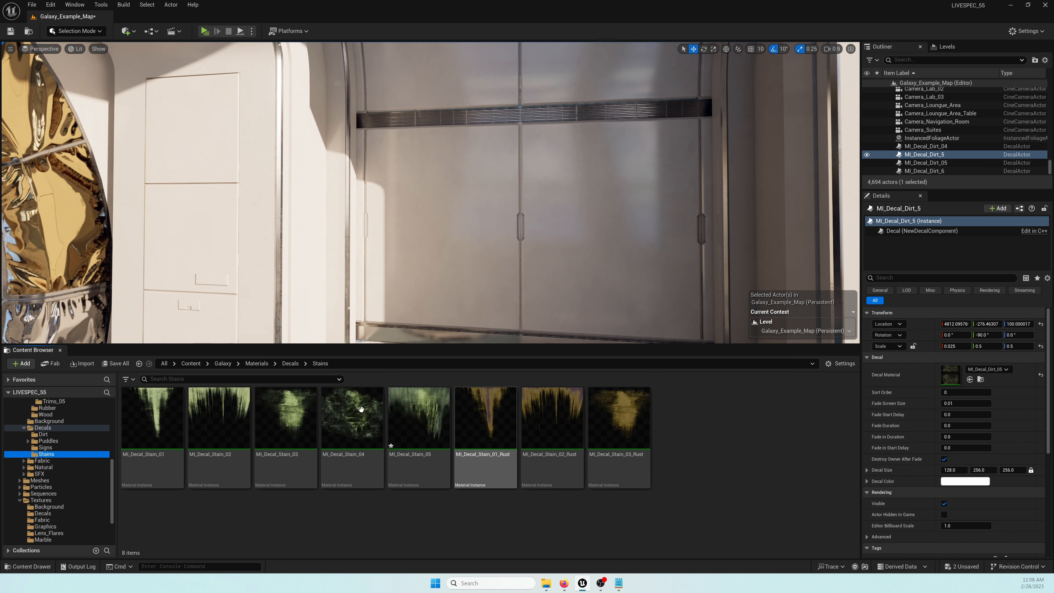
{"action": "left_click", "coordinate": [357, 419]}
{"action": "left_click_drag", "start_coordinate": [410, 420], "coordinate": [475, 252]}
{"action": "key", "text": "e"}
{"action": "mouse_move", "coordinate": [503, 207]}
{"action": "left_mouse_down"}
{"action": "mouse_move", "coordinate": [450, 175]}
{"action": "mouse_move", "coordinate": [448, 199]}
{"action": "left_mouse_up"}
Set the door stain decal's X scale to 0.025 and Y scale to 0.5
{"action": "left_click", "coordinate": [959, 347]}
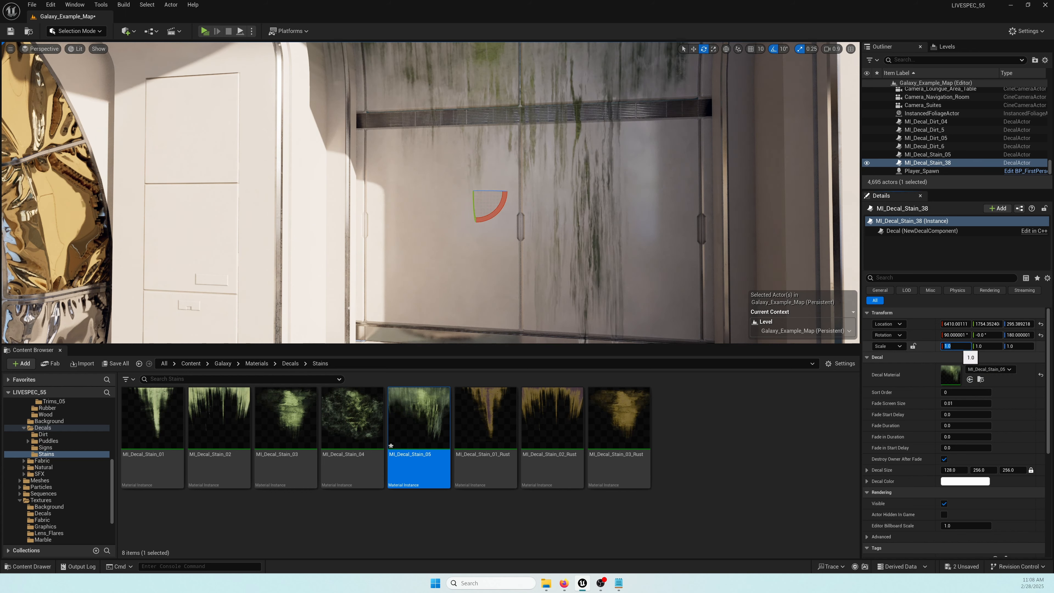
{"action": "type", "text": "0.025"}
{"action": "key", "text": "Tab"}
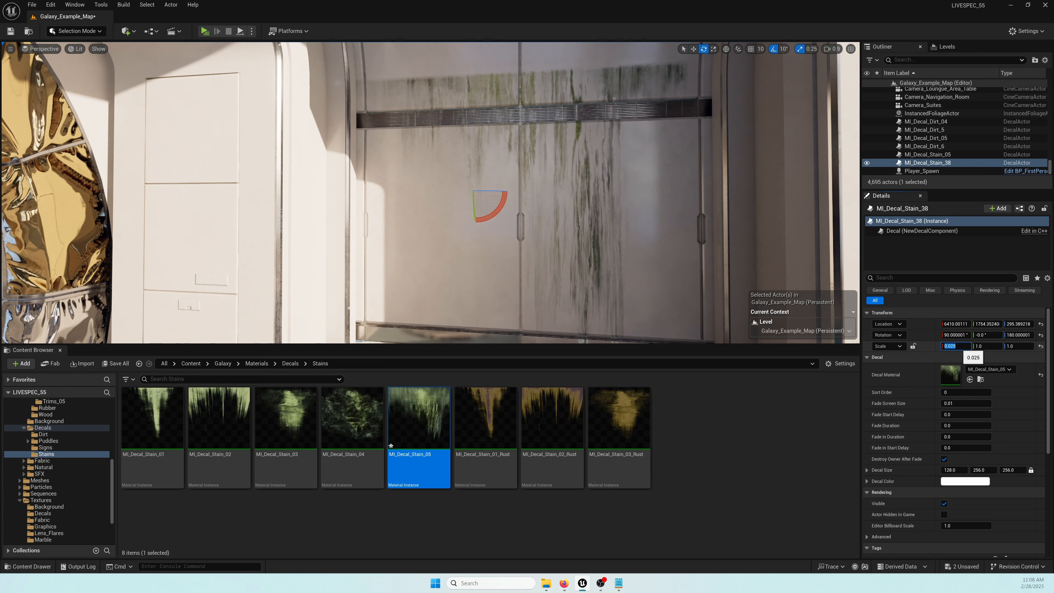
{"action": "type", "text": "0.5"}
{"action": "key", "text": "Tab"}
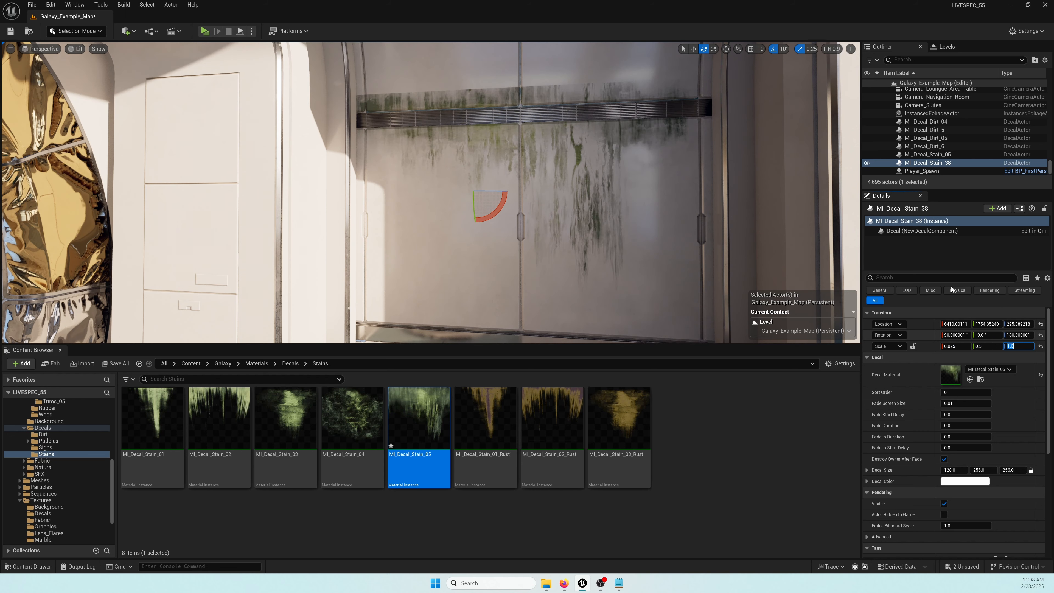
Move the stain decal down and sideways below the door's dark band, to about Y 1644, Z 260
{"action": "right_click_drag", "start_coordinate": [665, 176], "coordinate": [705, 162]}
{"action": "key", "text": "w"}
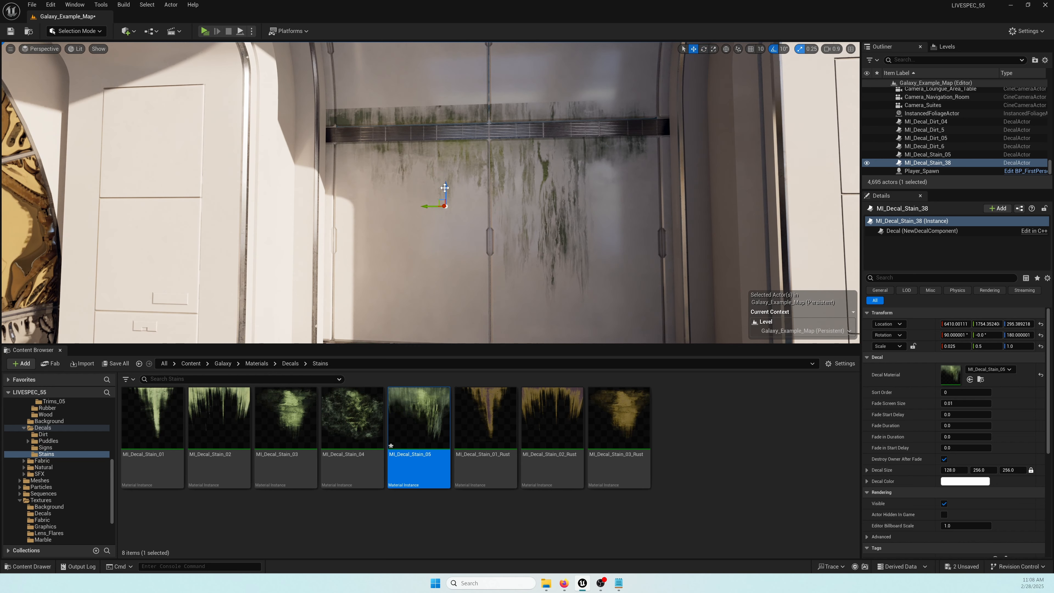
{"action": "left_click_drag", "start_coordinate": [445, 188], "coordinate": [469, 235]}
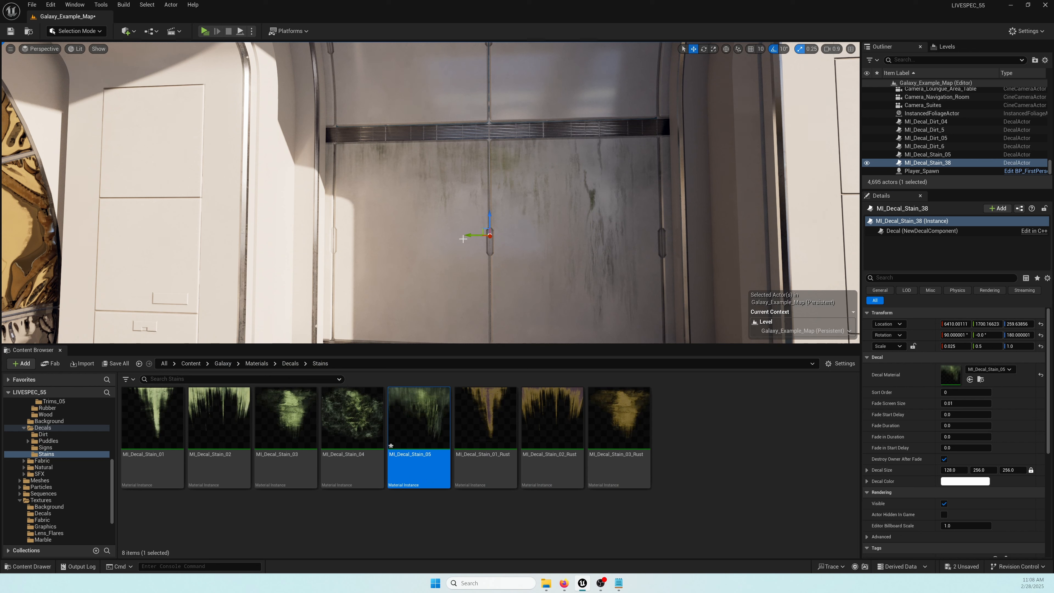
{"action": "left_click_drag", "start_coordinate": [473, 235], "coordinate": [516, 240]}
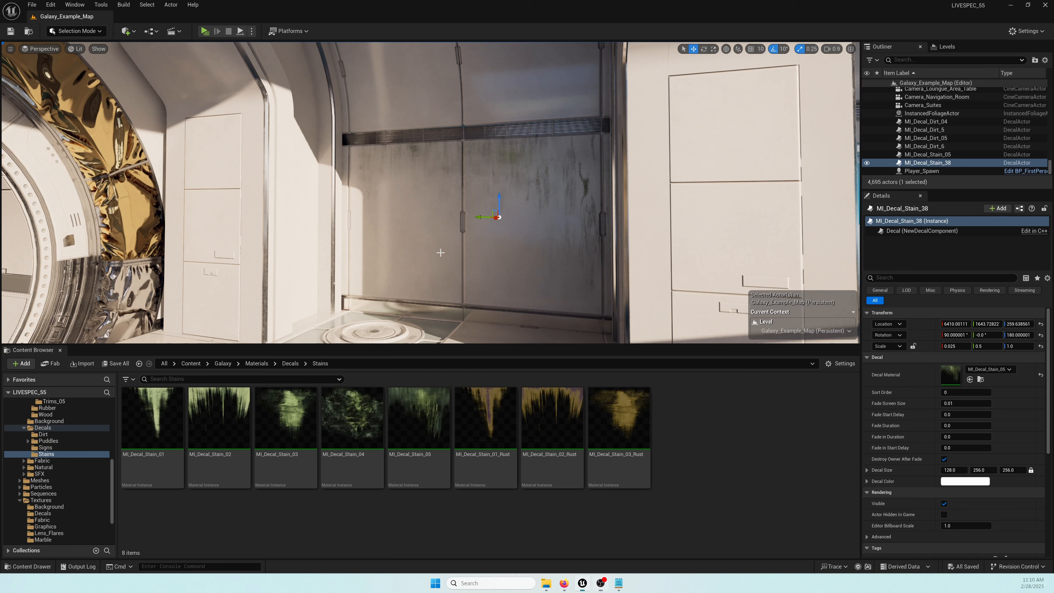
Inspect the parameters of the door decal's MI_Decal_Stain_05 material and locate its parent master material in the Decals folder
{"action": "right_click_drag", "start_coordinate": [431, 193], "coordinate": [481, 193]}
{"action": "key", "text": "s"}
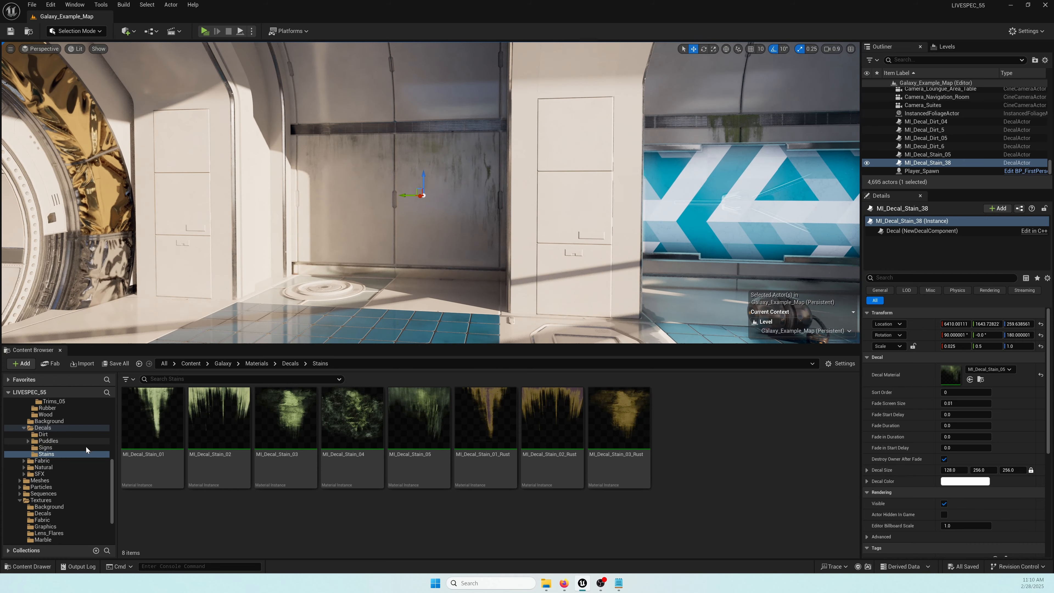
{"action": "left_click", "coordinate": [980, 380]}
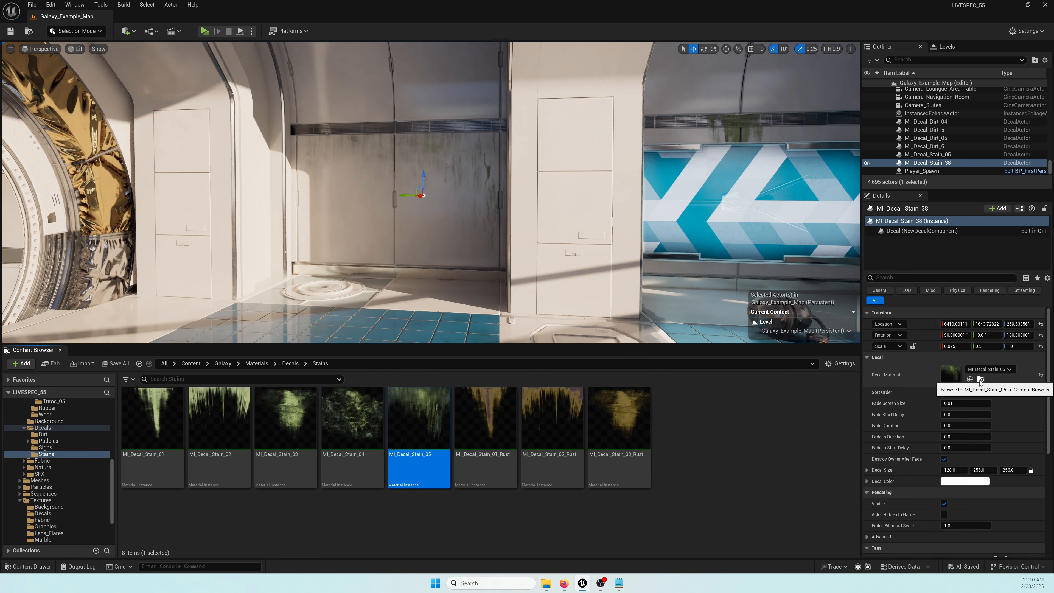
{"action": "double_click", "coordinate": [426, 420]}
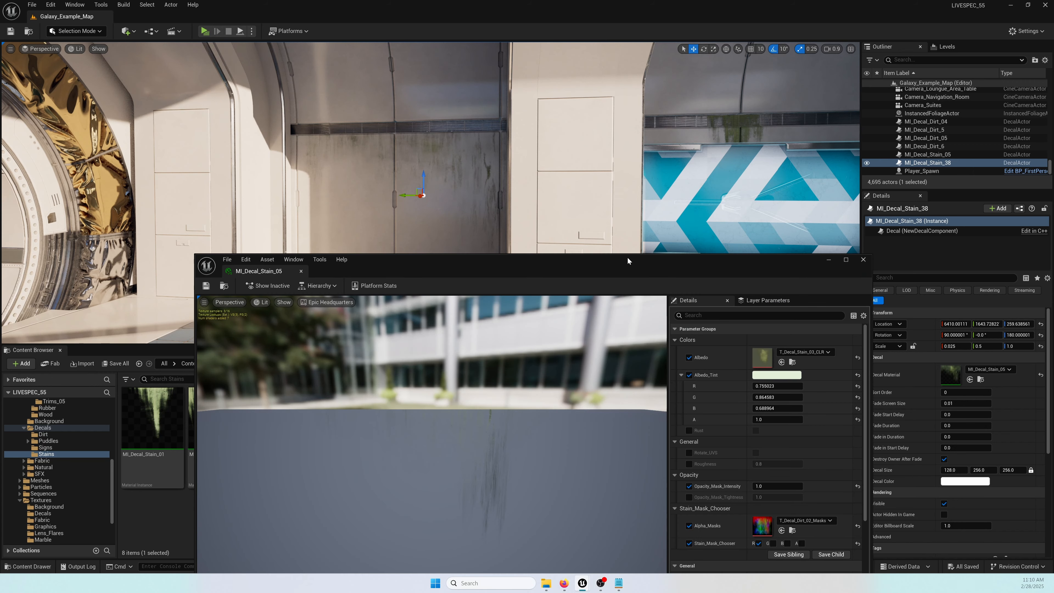
{"action": "left_click_drag", "start_coordinate": [628, 257], "coordinate": [602, 53]}
{"action": "scroll", "coordinate": [747, 333], "scroll_direction": "down", "scroll_amount": 2}
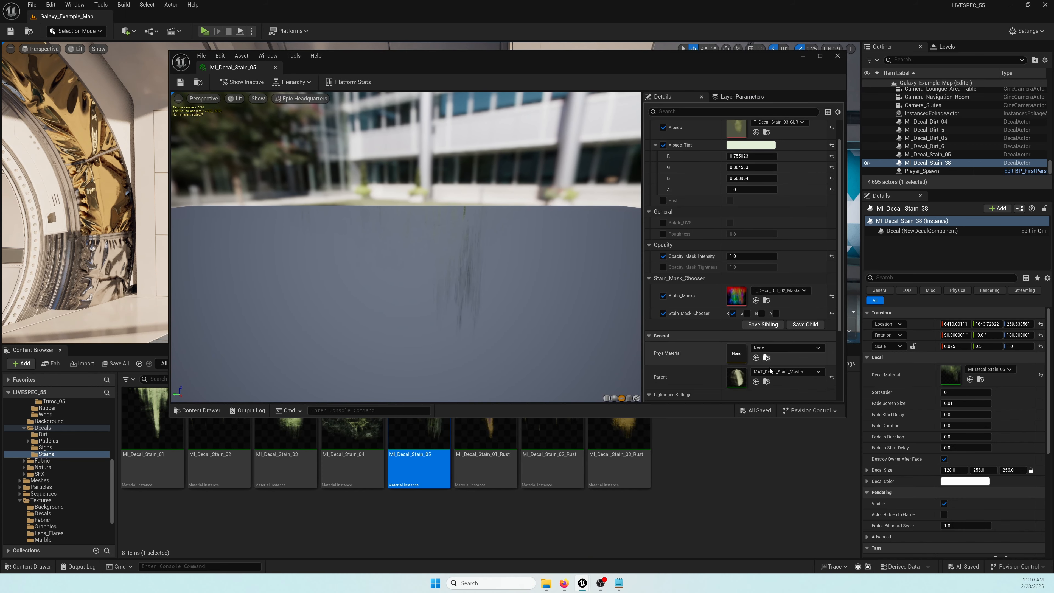
{"action": "left_click", "coordinate": [766, 381]}
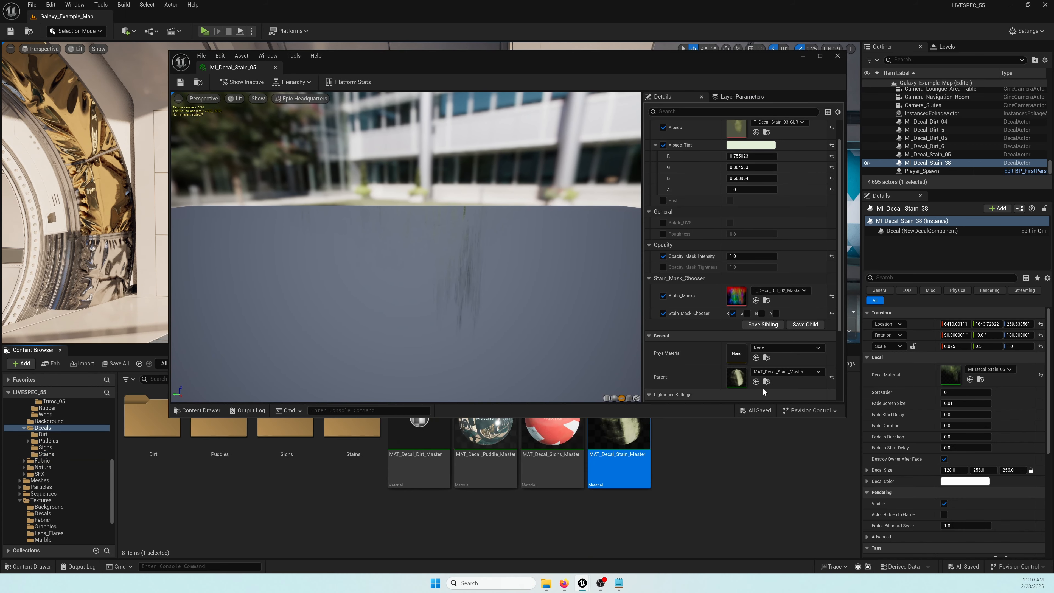
{"action": "left_click", "coordinate": [837, 59]}
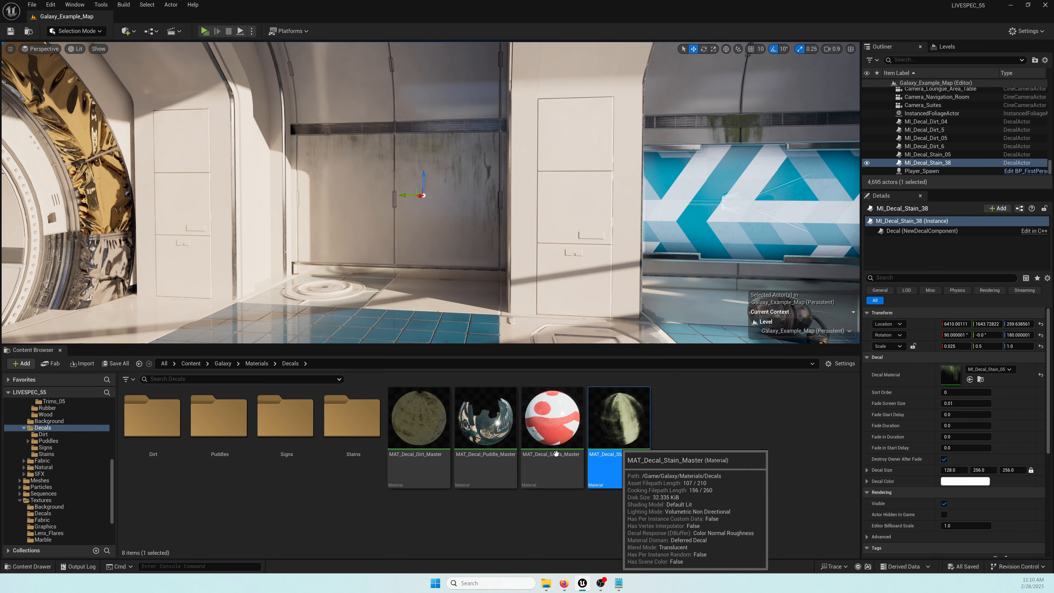
Create a new material named MAT_Decal_Dirt_02_Master in the Decals folder
{"action": "left_click", "coordinate": [433, 435]}
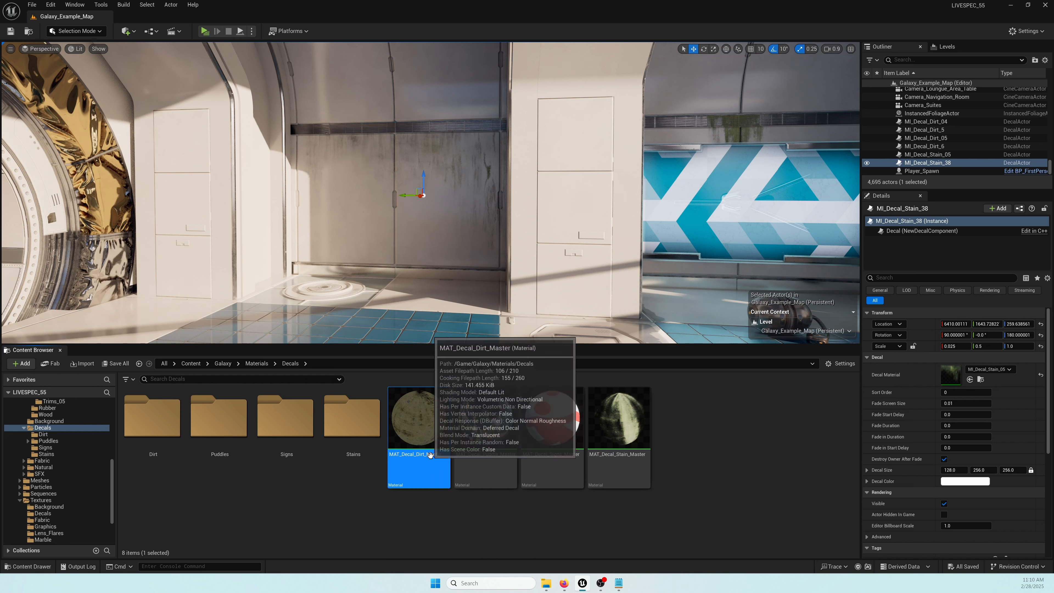
{"action": "left_click", "coordinate": [487, 531]}
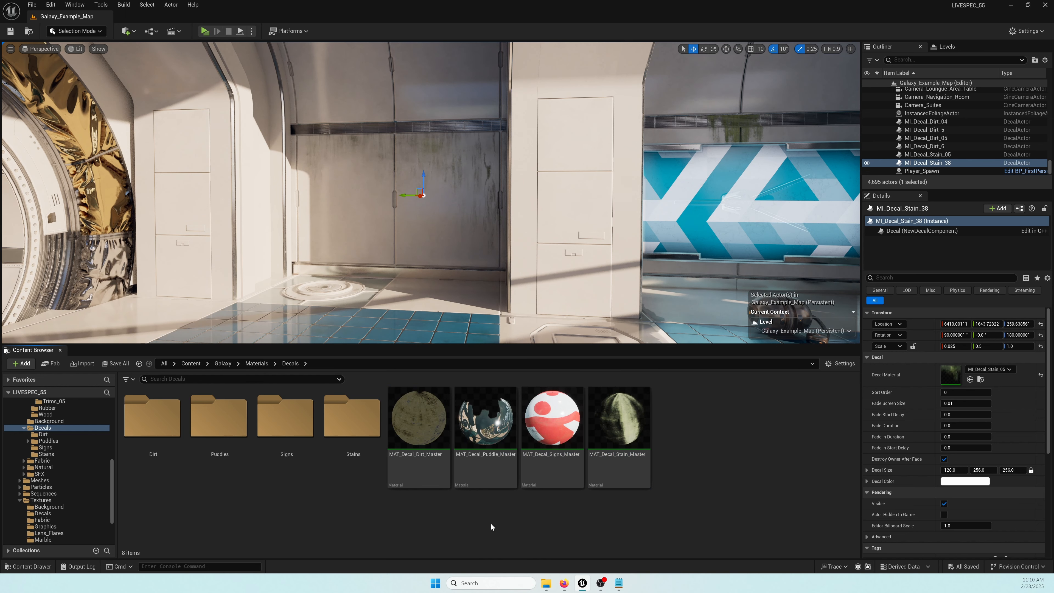
{"action": "right_click", "coordinate": [491, 526]}
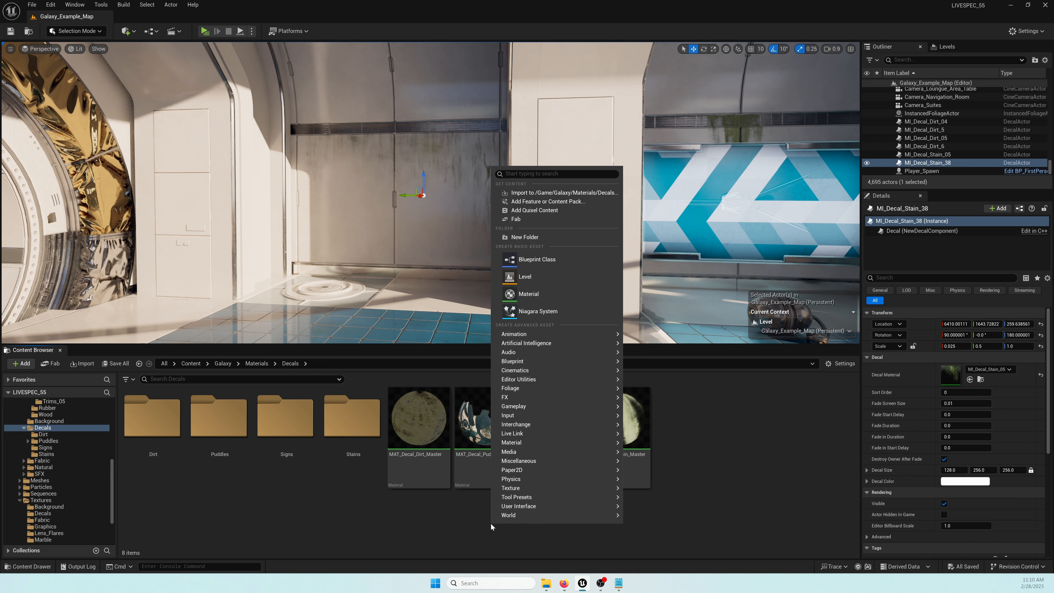
{"action": "left_click", "coordinate": [529, 294]}
{"action": "type", "text": "MAT_Decal_Dirt_Master"}
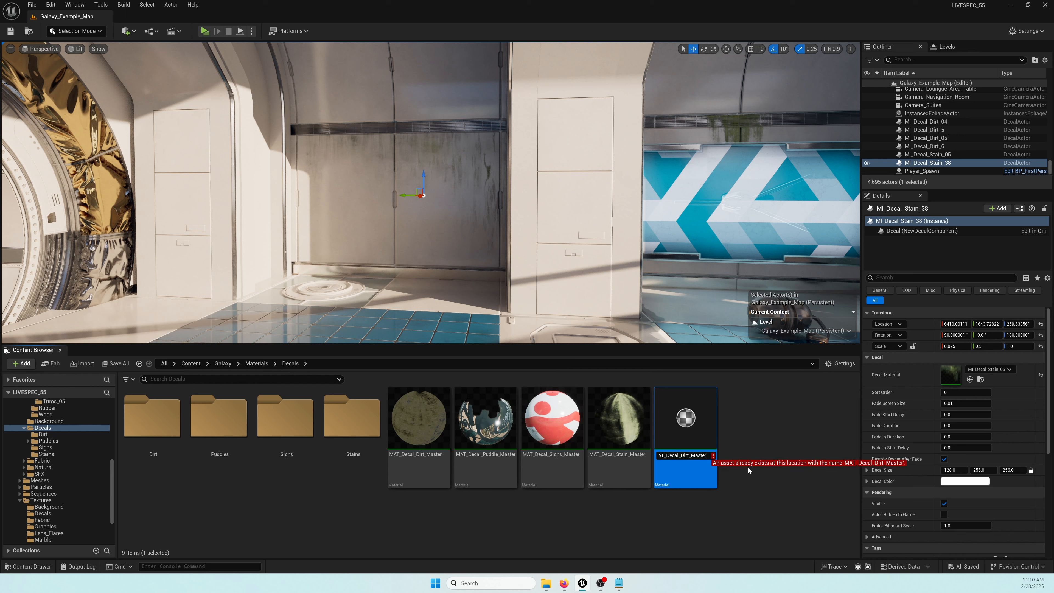
{"action": "type", "text": "02_"}
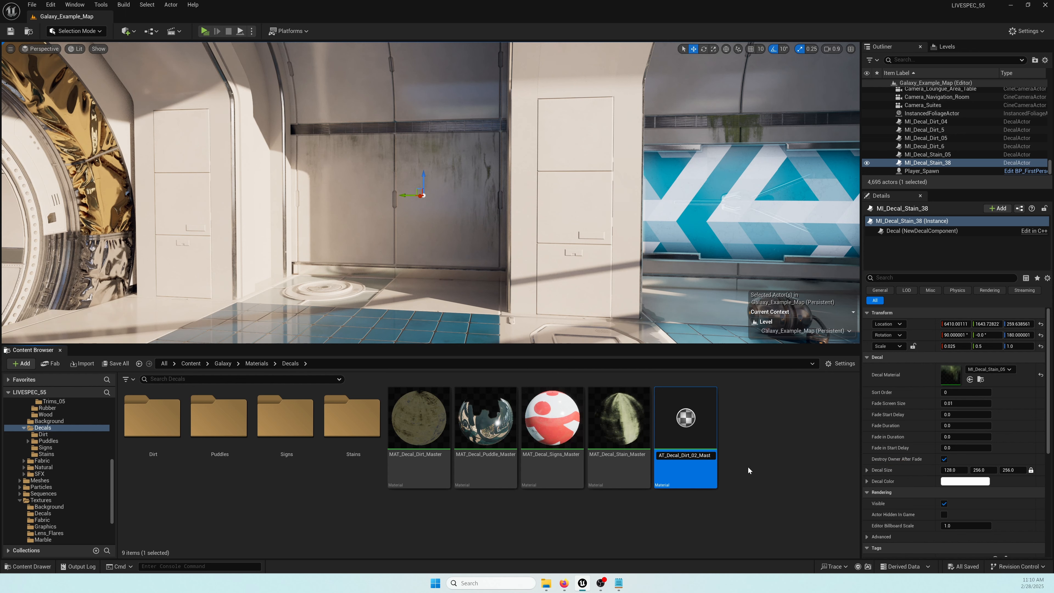
{"action": "key", "text": "Return"}
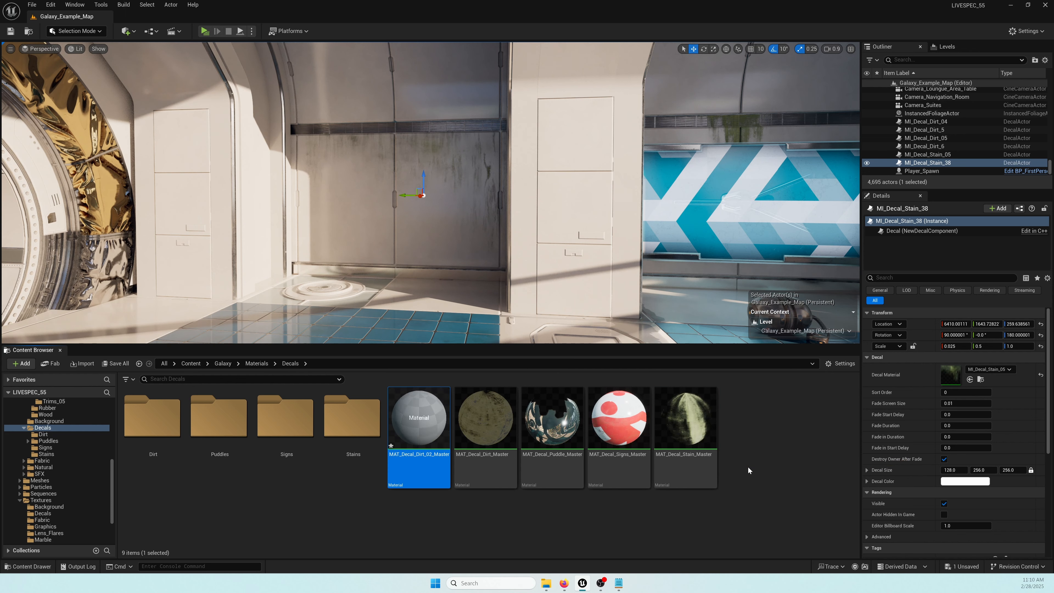
Open MAT_Decal_Dirt_02_Master and the existing MAT_Decal_Dirt_Master, and examine the existing material's color and opacity node groups
{"action": "double_click", "coordinate": [435, 426]}
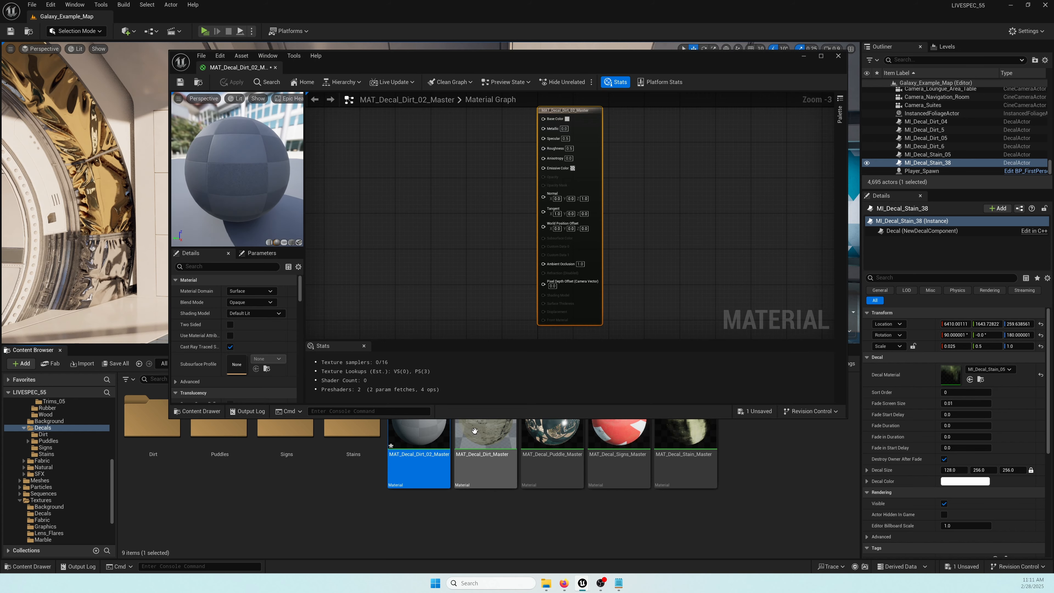
{"action": "left_click", "coordinate": [476, 435]}
{"action": "double_click", "coordinate": [477, 436]}
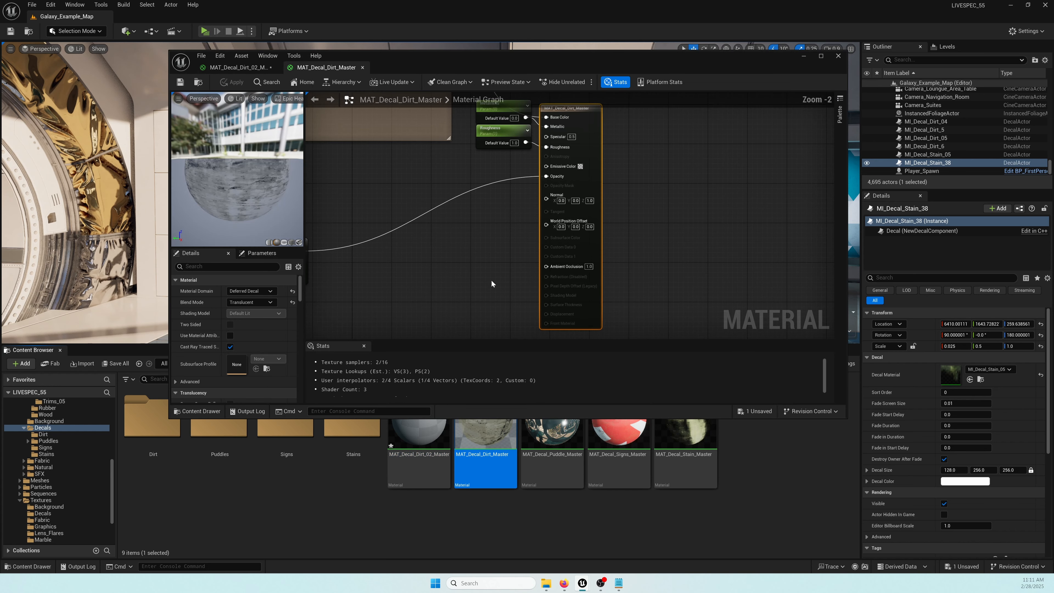
{"action": "scroll", "coordinate": [496, 217], "scroll_direction": "down", "scroll_amount": 3}
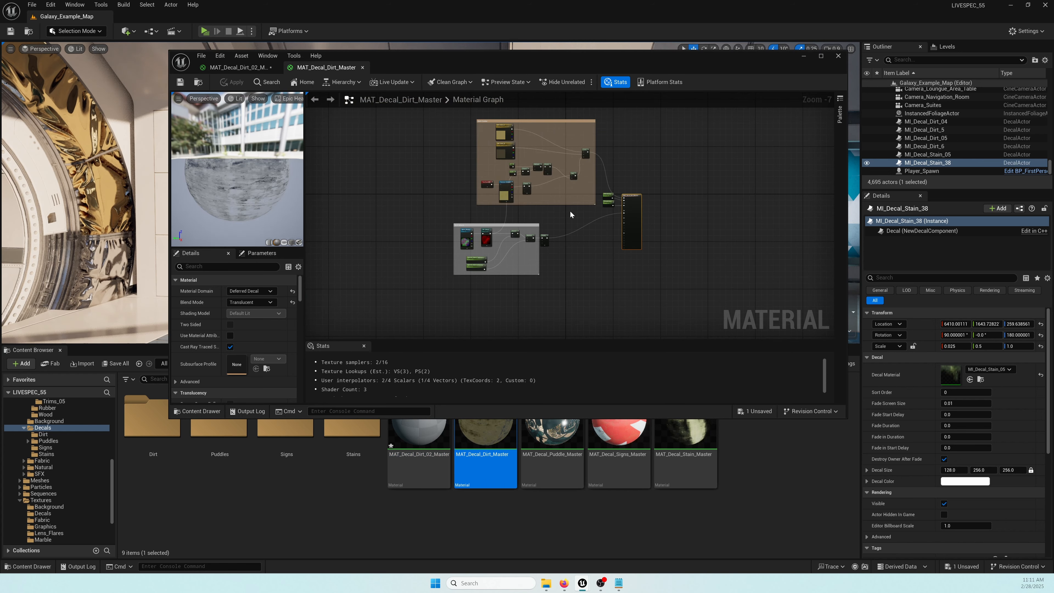
{"action": "right_click_drag", "start_coordinate": [570, 210], "coordinate": [578, 273]}
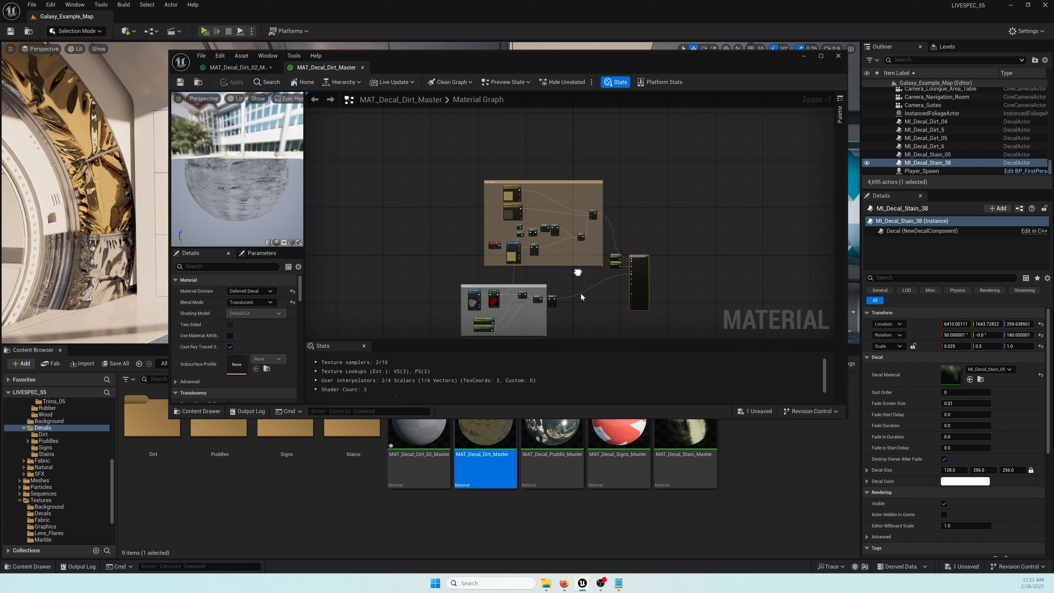
{"action": "scroll", "coordinate": [580, 292], "scroll_direction": "up", "scroll_amount": 4}
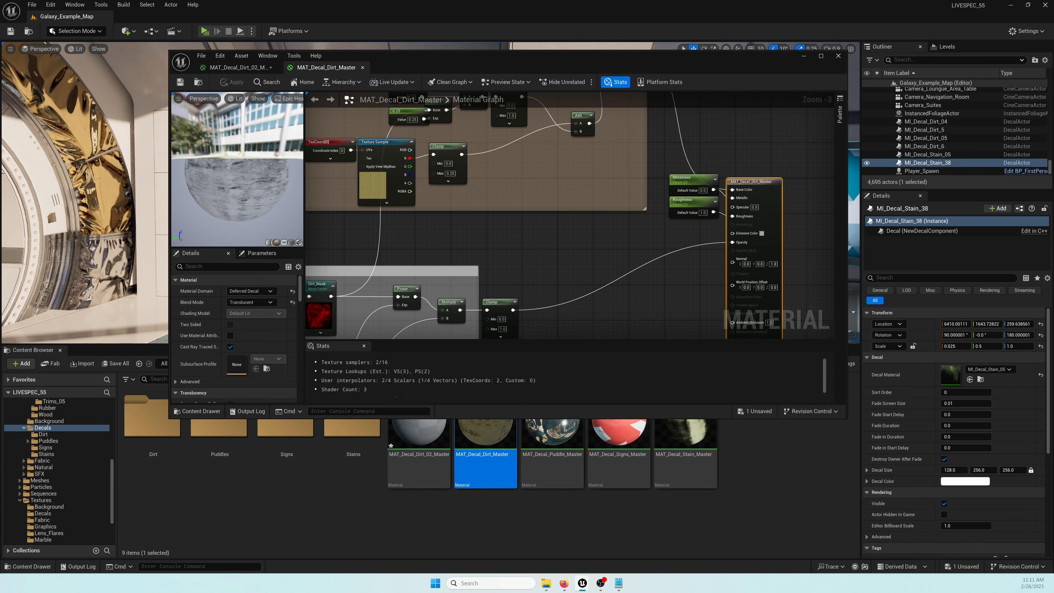
{"action": "right_click_drag", "start_coordinate": [548, 250], "coordinate": [646, 339]}
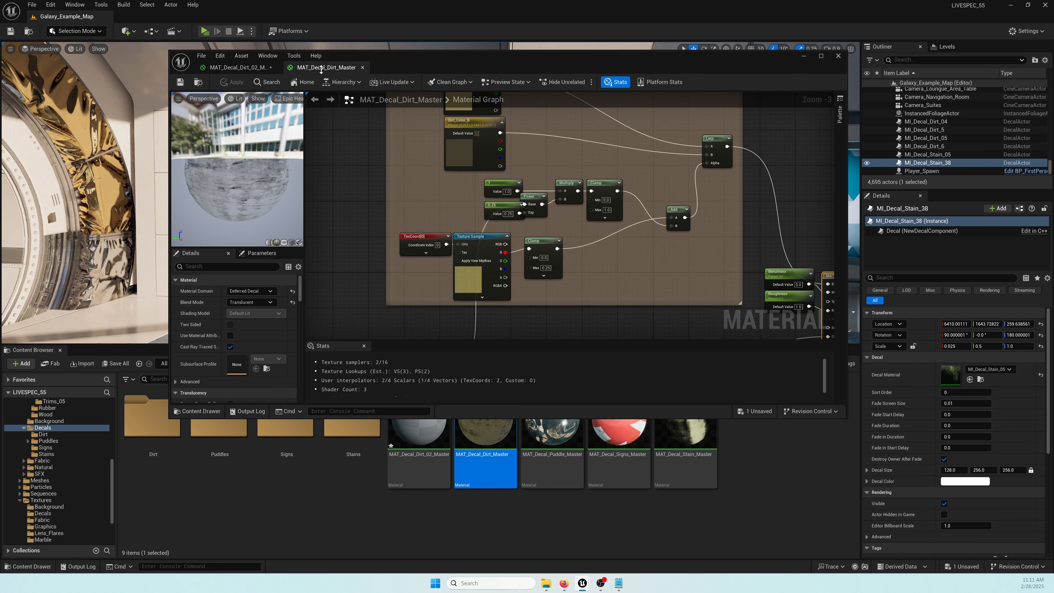
{"action": "right_click_drag", "start_coordinate": [548, 344], "coordinate": [616, 182]}
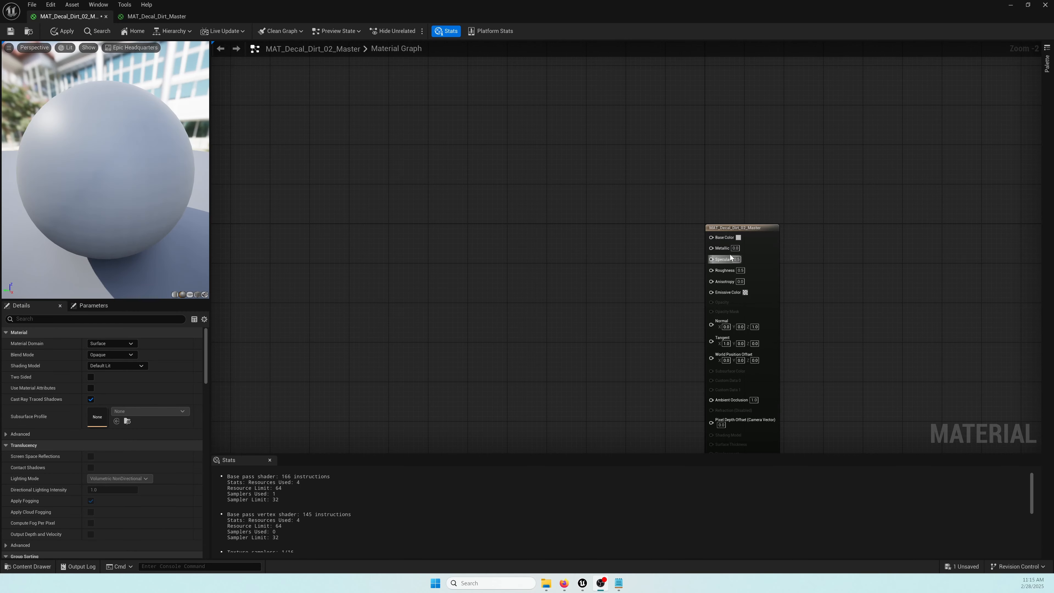
Add two Constant nodes, one above the other, beside the result node in the MAT_Decal_Dirt_02_Master graph
{"action": "left_click", "coordinate": [572, 257]}
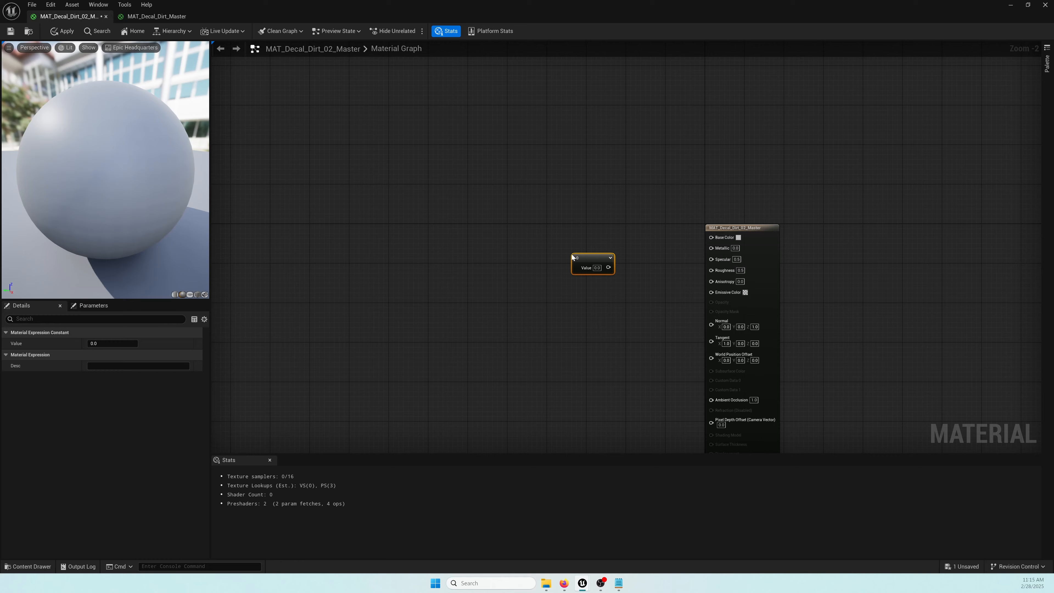
{"action": "scroll", "coordinate": [594, 297], "scroll_direction": "up", "scroll_amount": 2}
{"action": "left_click", "coordinate": [582, 290]}
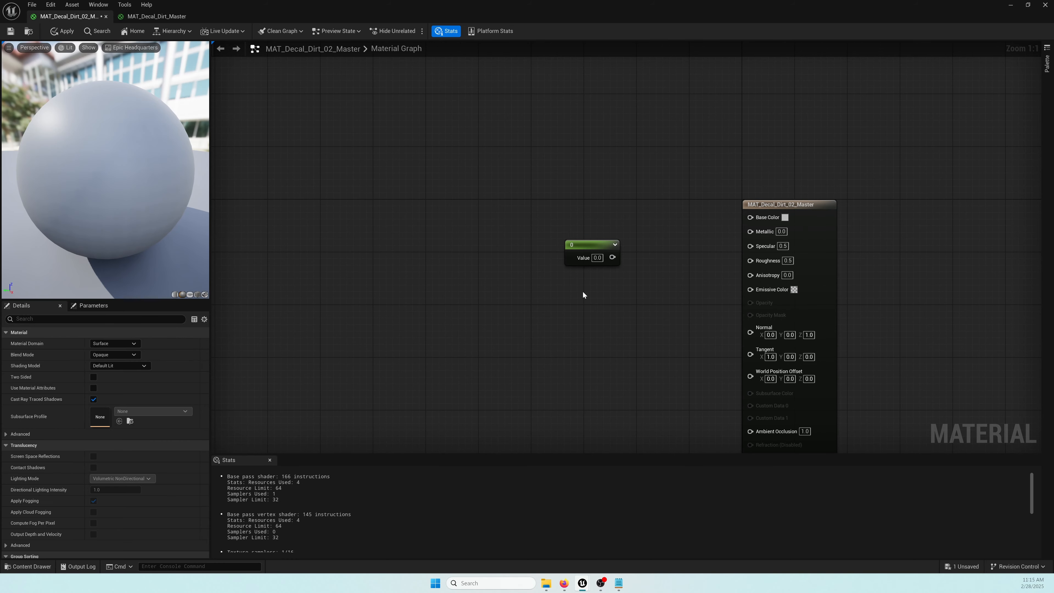
{"action": "key", "text": "1"}
{"action": "left_click", "coordinate": [586, 310]}
{"action": "left_click_drag", "start_coordinate": [600, 310], "coordinate": [579, 294]}
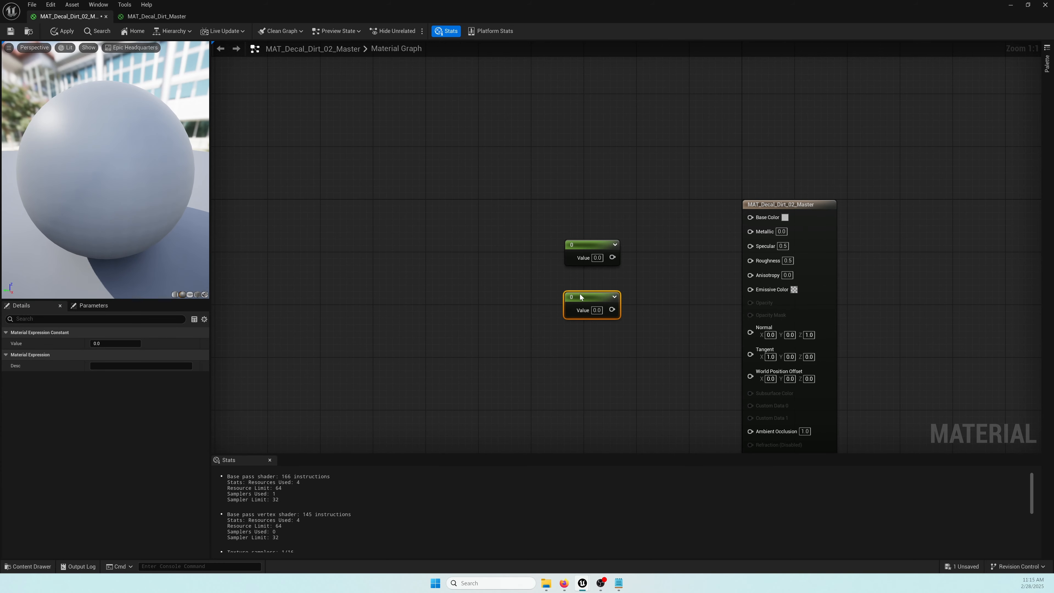
Convert both constants to parameters, naming the lower one Metalness and the upper one Roughness
{"action": "left_click_drag", "start_coordinate": [557, 220], "coordinate": [597, 296]}
{"action": "right_click", "coordinate": [598, 296]}
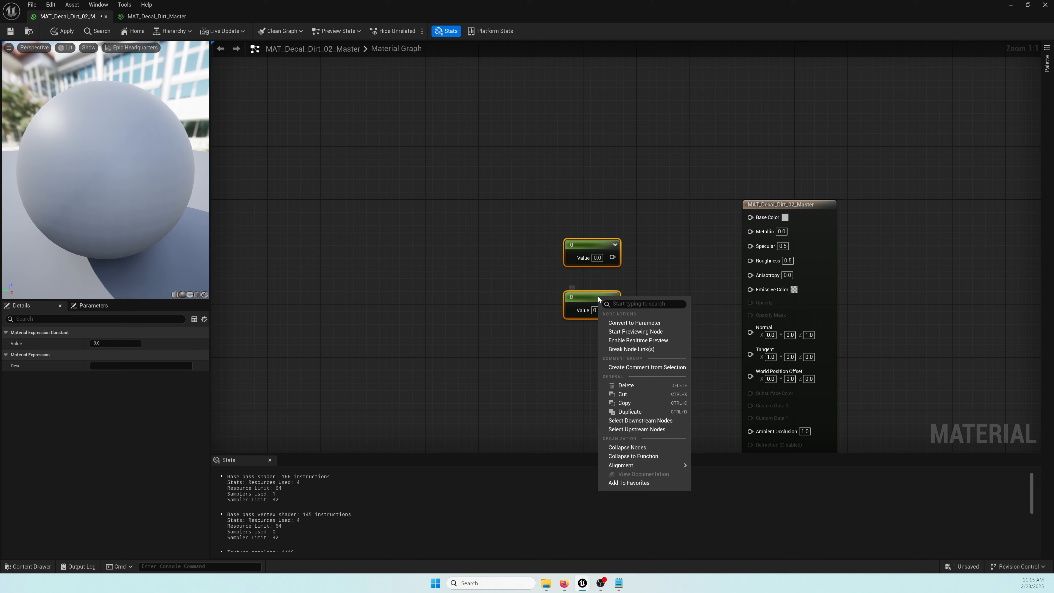
{"action": "left_click", "coordinate": [634, 322]}
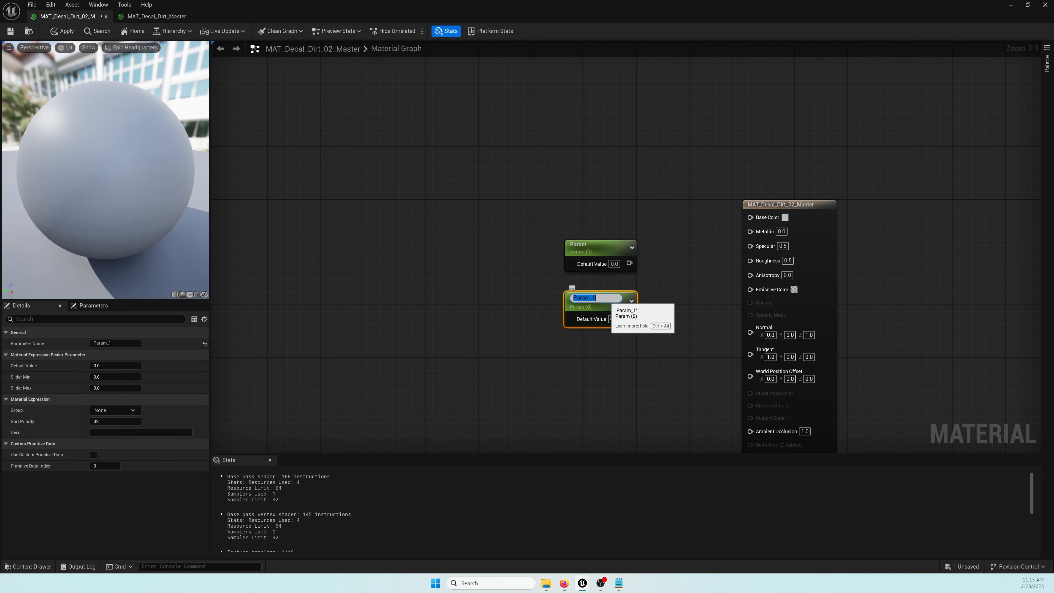
{"action": "type", "text": "Metalness"}
{"action": "key", "text": "Return"}
{"action": "double_click", "coordinate": [583, 244]}
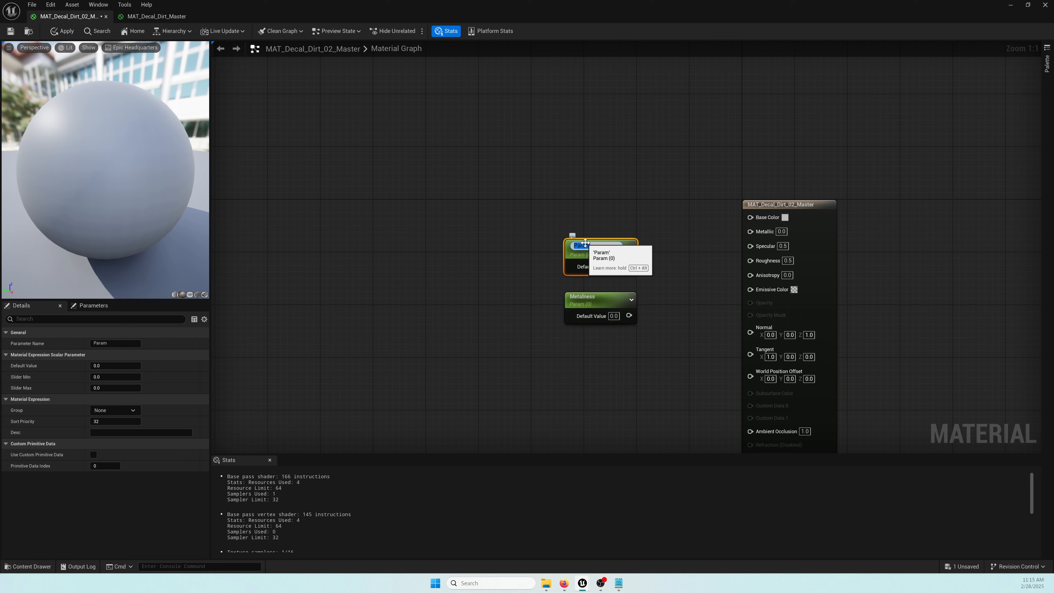
{"action": "type", "text": "Rou"}
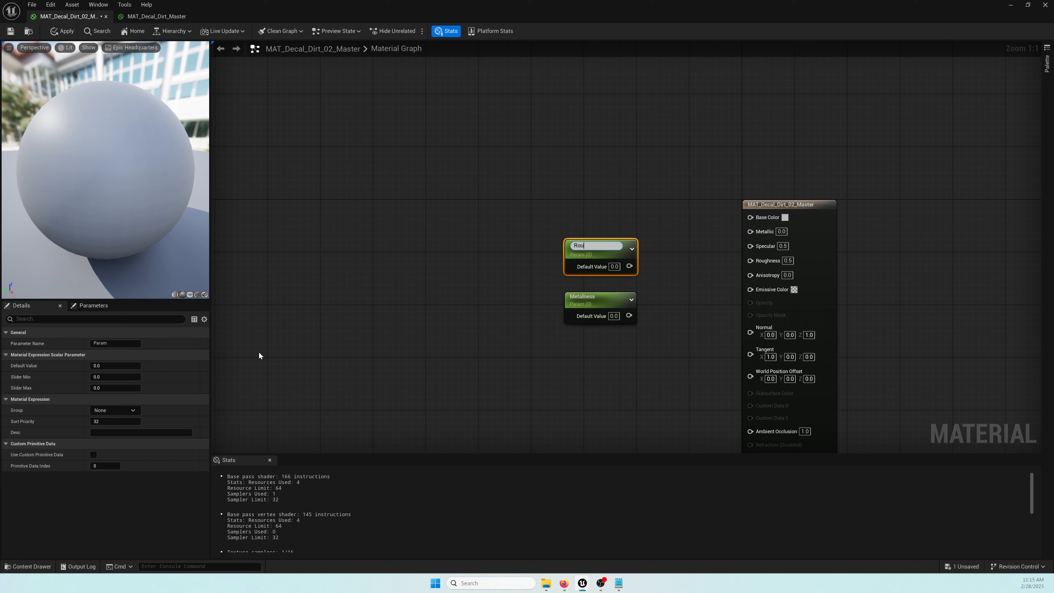
{"action": "type", "text": "ghness"}
{"action": "key", "text": "Return"}
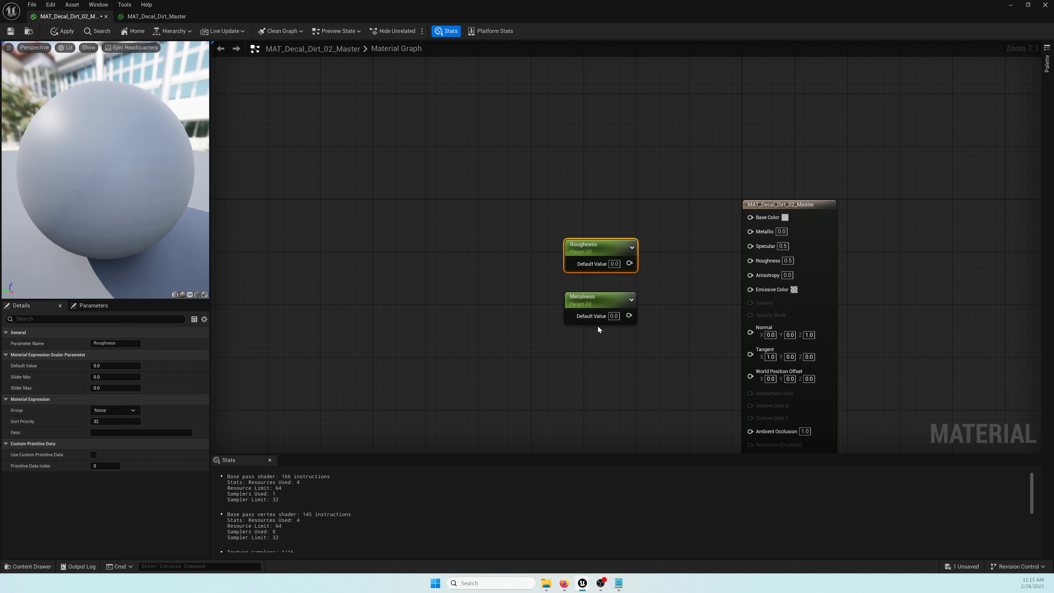
Connect the Roughness parameter to the material's Roughness input and the Metalness parameter to its Metallic input
{"action": "left_click", "coordinate": [642, 266]}
{"action": "left_click_drag", "start_coordinate": [629, 263], "coordinate": [751, 261]}
{"action": "left_click_drag", "start_coordinate": [630, 315], "coordinate": [750, 233]}
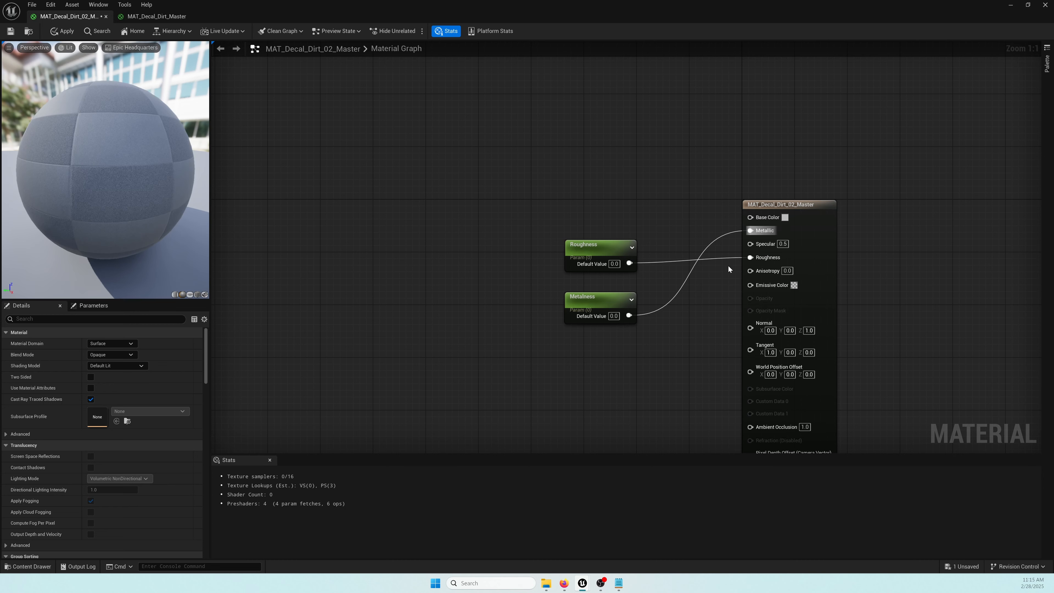
Set the Roughness parameter's default value to 0.75
{"action": "left_click", "coordinate": [594, 245]}
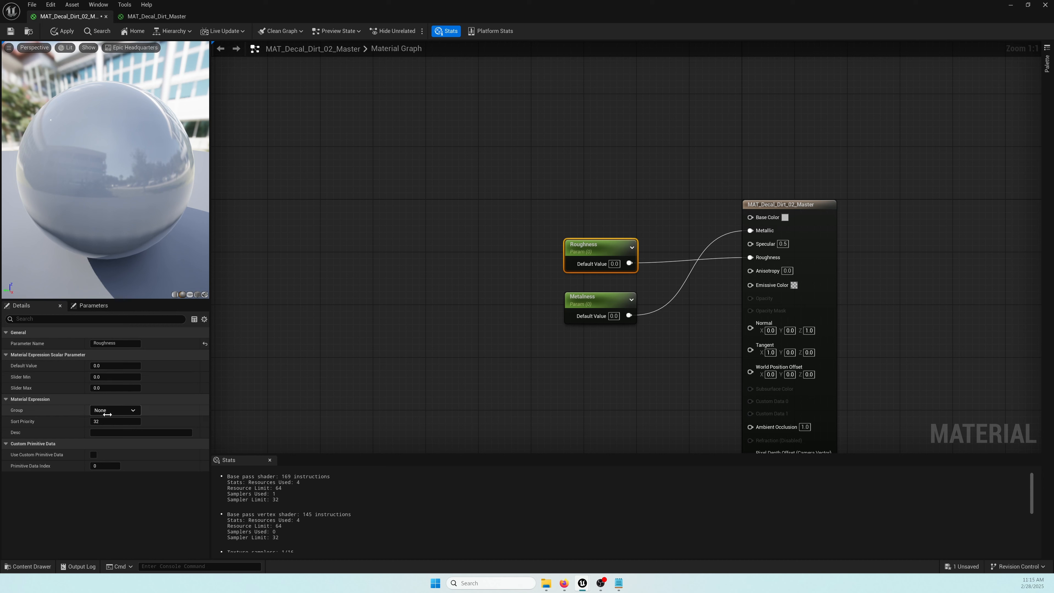
{"action": "left_click", "coordinate": [99, 365]}
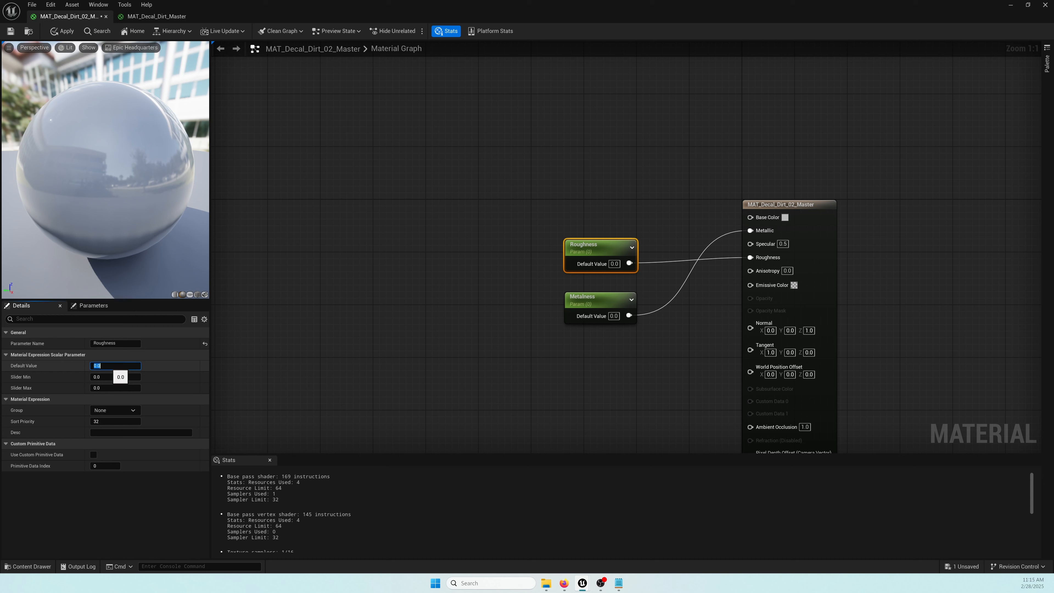
{"action": "key", "text": "Return"}
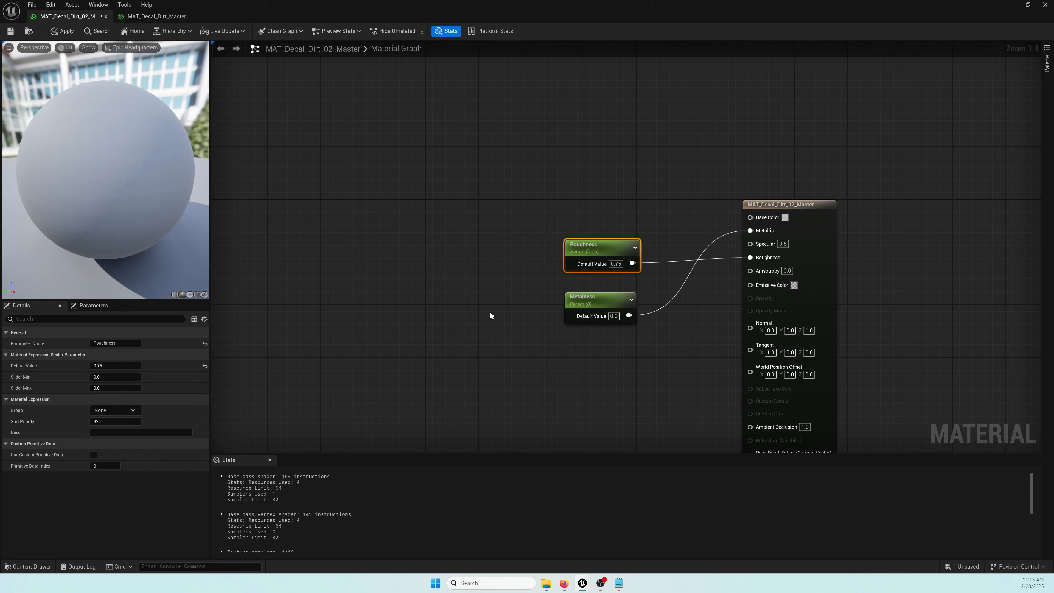
{"action": "left_click", "coordinate": [510, 346]}
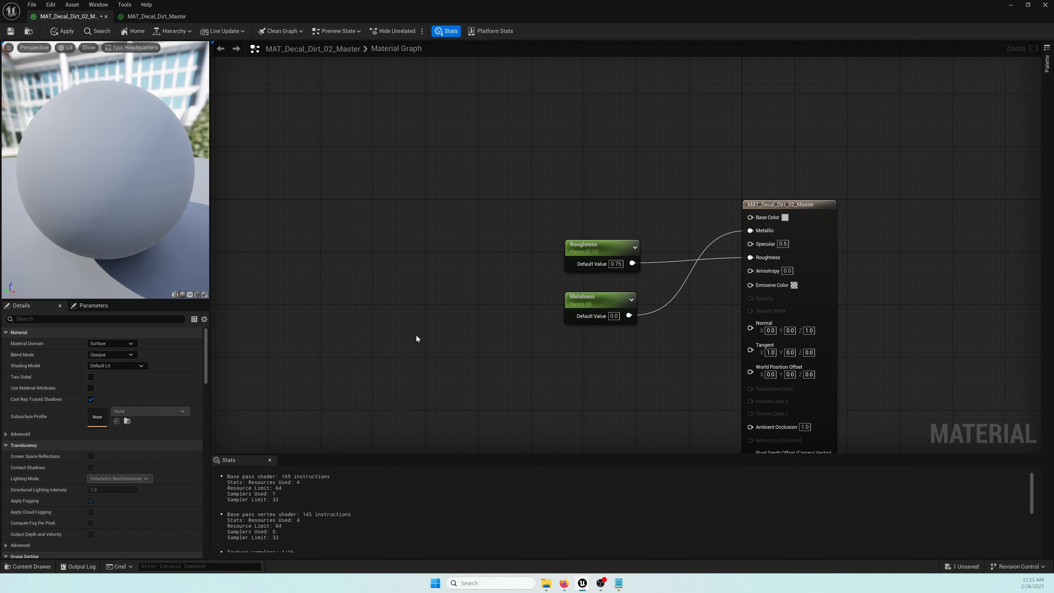
{"action": "right_click", "coordinate": [365, 351]}
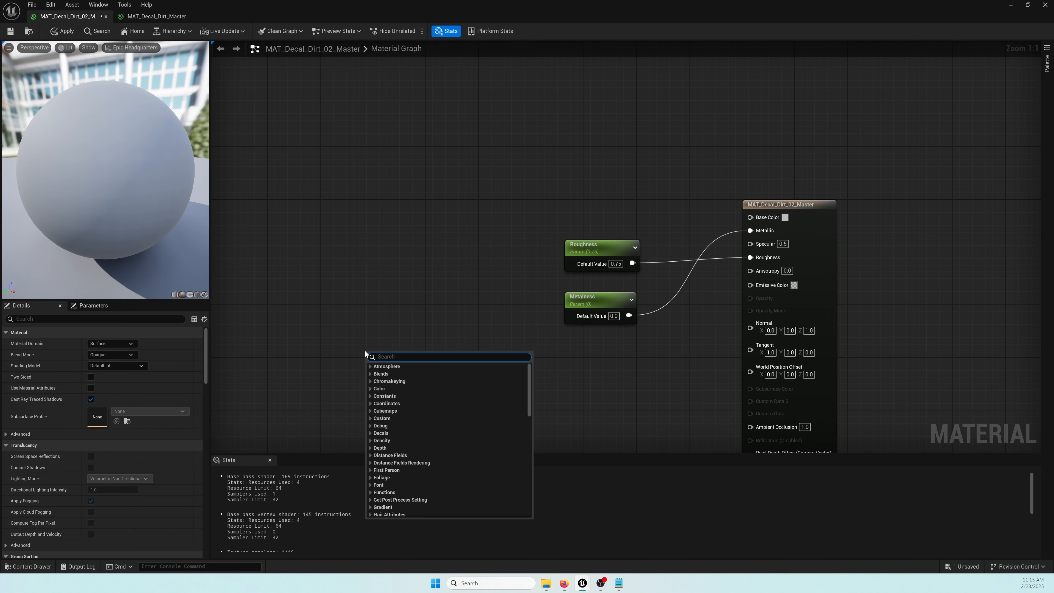
{"action": "type", "text": "textu"}
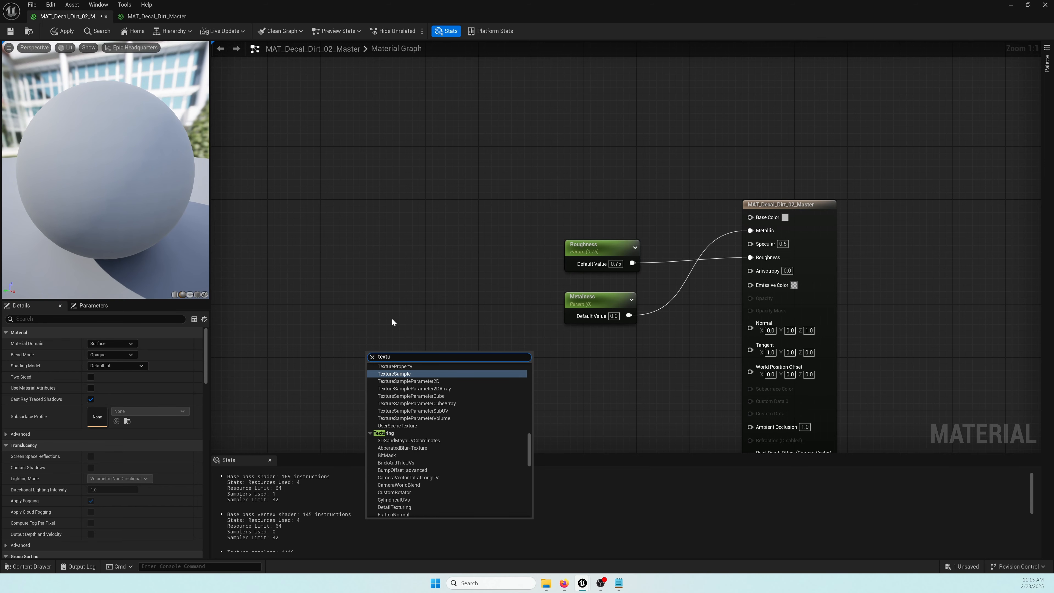
{"action": "left_click", "coordinate": [392, 319]}
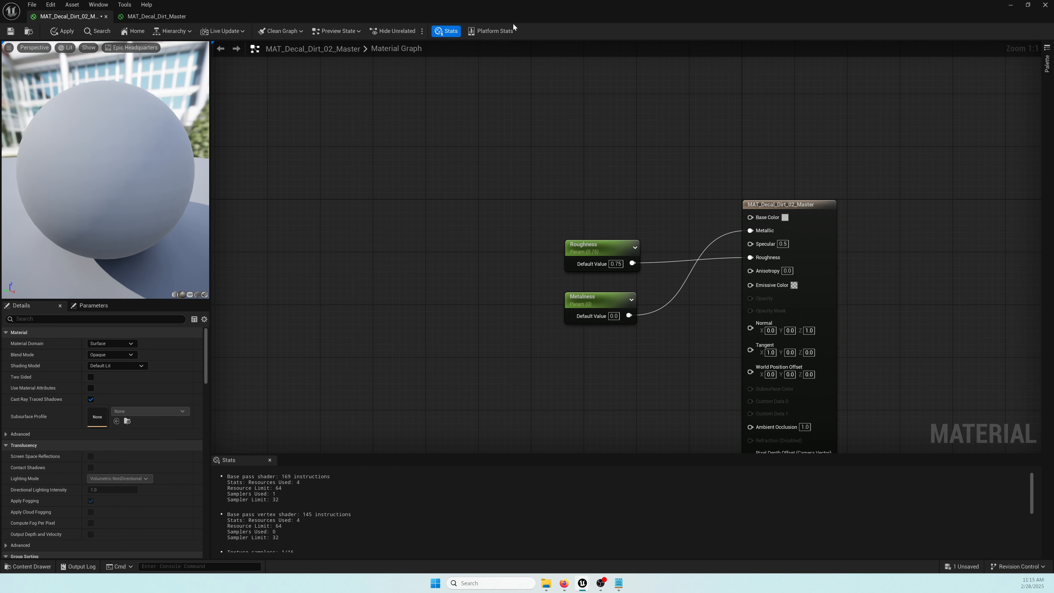
Shrink the material editor window to expose the Content Browser and open the Decals folder under Textures
{"action": "double_click", "coordinate": [321, 21]}
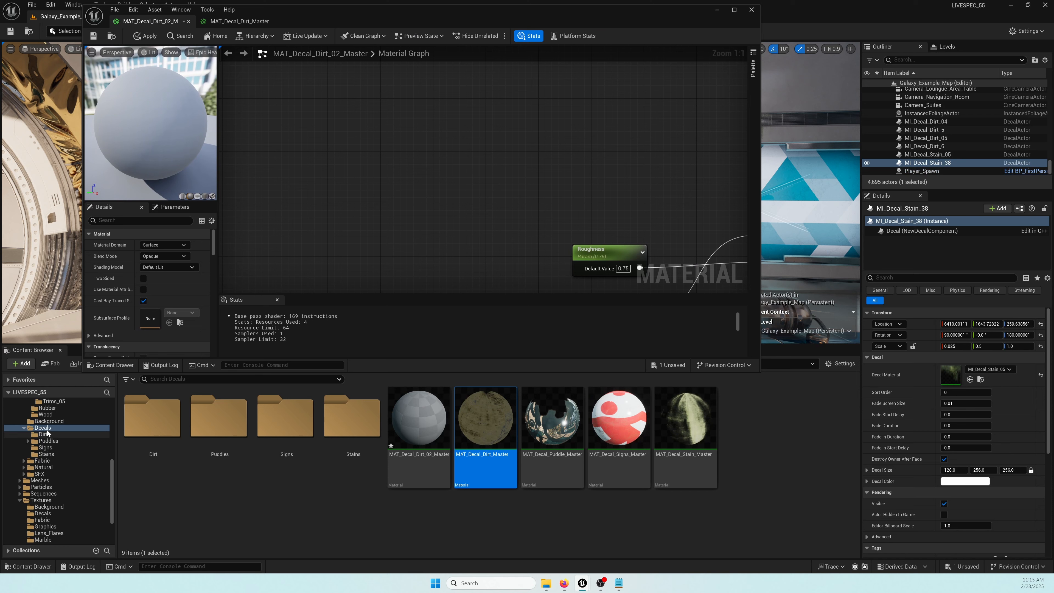
{"action": "left_click", "coordinate": [40, 427]}
{"action": "scroll", "coordinate": [68, 489], "scroll_direction": "up", "scroll_amount": 1}
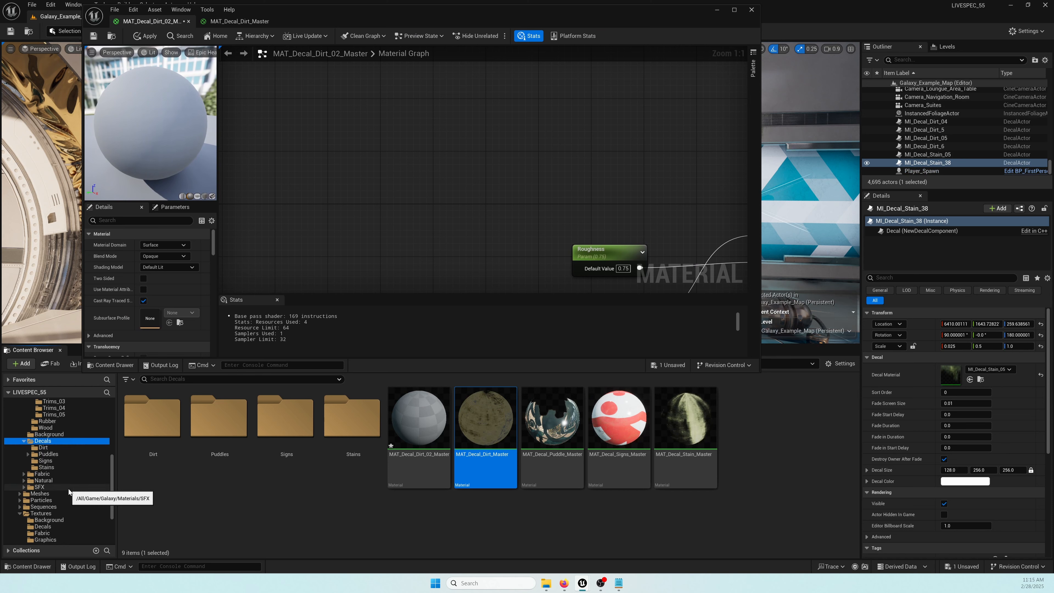
{"action": "left_click", "coordinate": [48, 515]}
{"action": "left_click", "coordinate": [45, 526]}
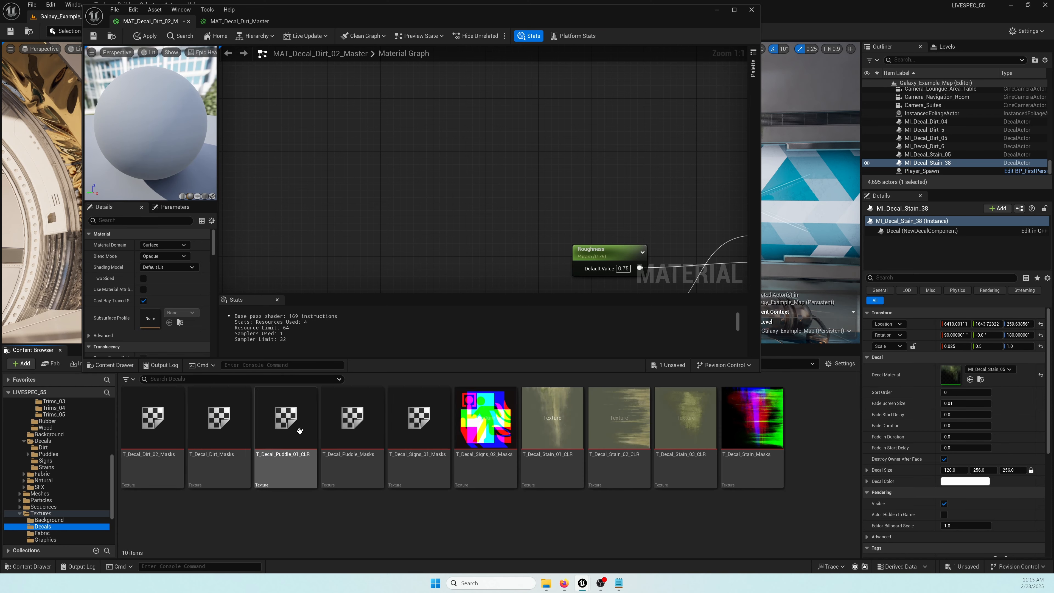
Add the T_Decal_Dirt_02_Masks texture to the material graph and convert its sample to a parameter named Masks
{"action": "left_click", "coordinate": [155, 434]}
{"action": "left_click_drag", "start_coordinate": [155, 435], "coordinate": [395, 210]}
{"action": "right_click_drag", "start_coordinate": [541, 204], "coordinate": [464, 132]}
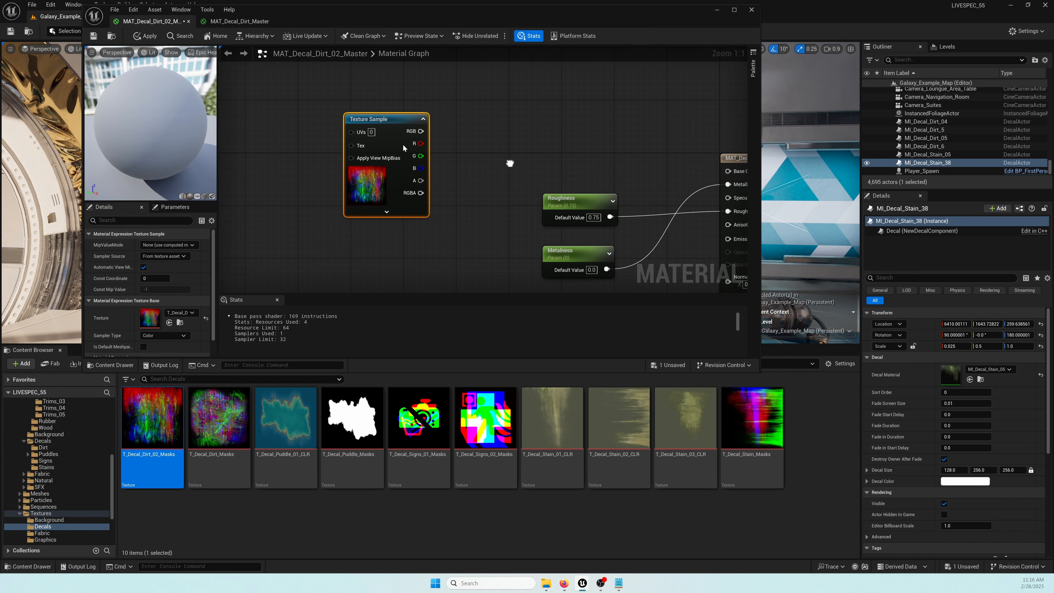
{"action": "right_click_drag", "start_coordinate": [510, 162], "coordinate": [502, 161]}
{"action": "right_click", "coordinate": [385, 121]}
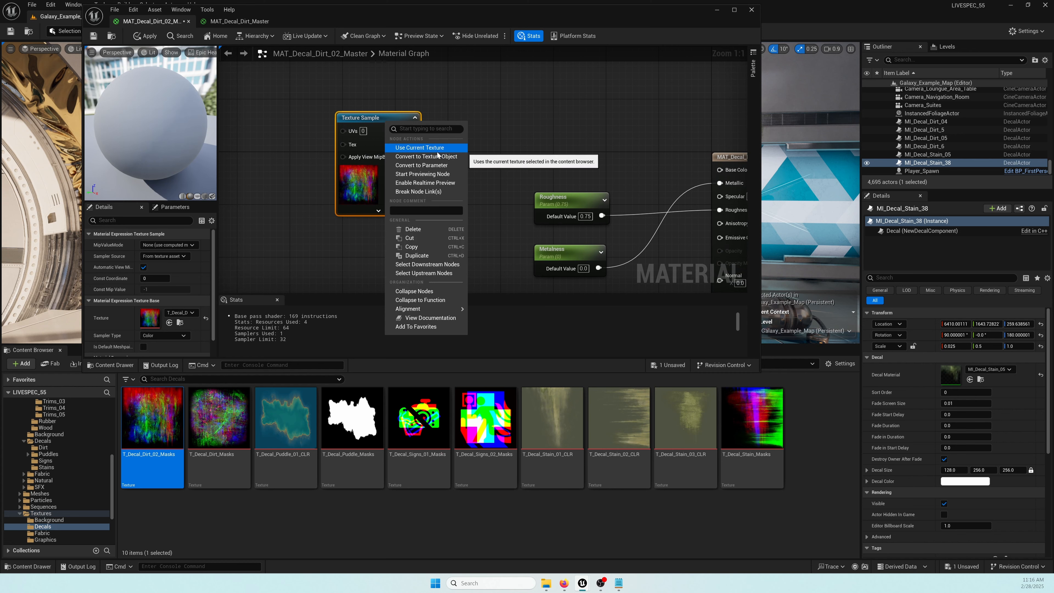
{"action": "left_click", "coordinate": [436, 166]}
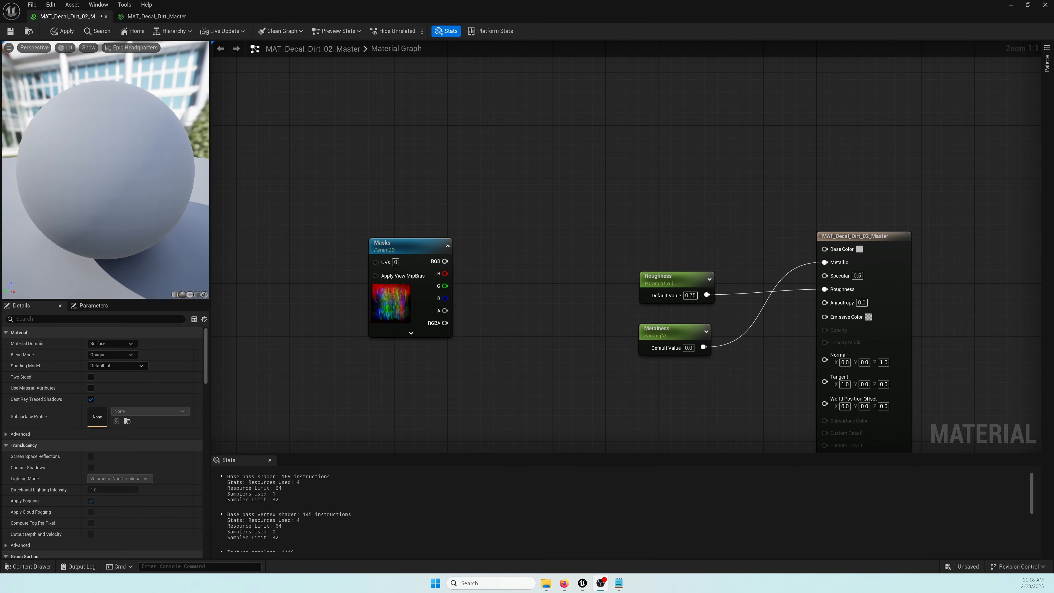
Add a StaticComponentMaskParameter node beside the Masks texture and name it Mask_Chooser
{"action": "right_click", "coordinate": [488, 275]}
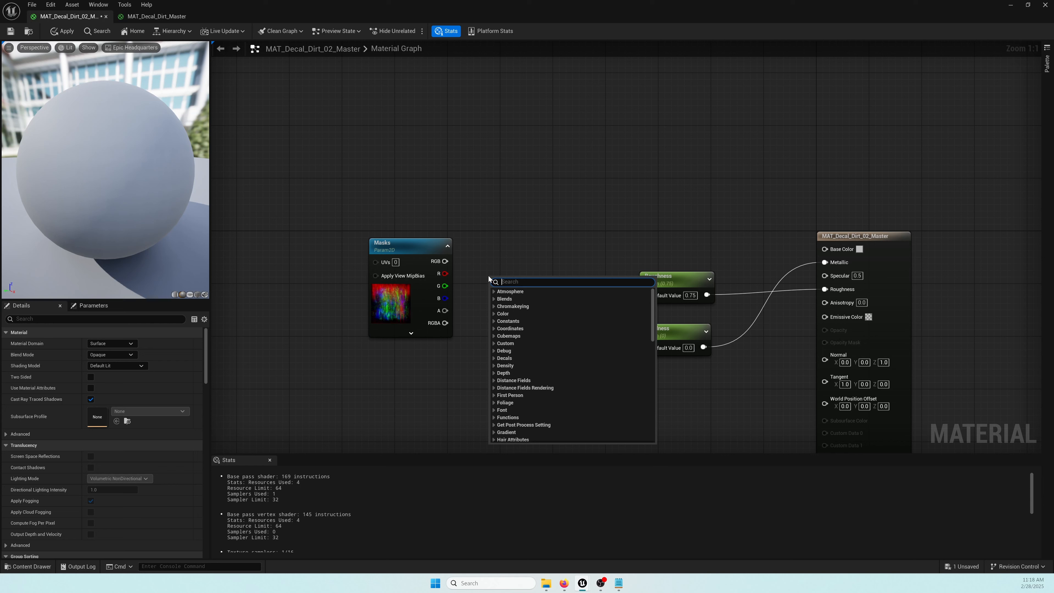
{"action": "type", "text": "mask par"}
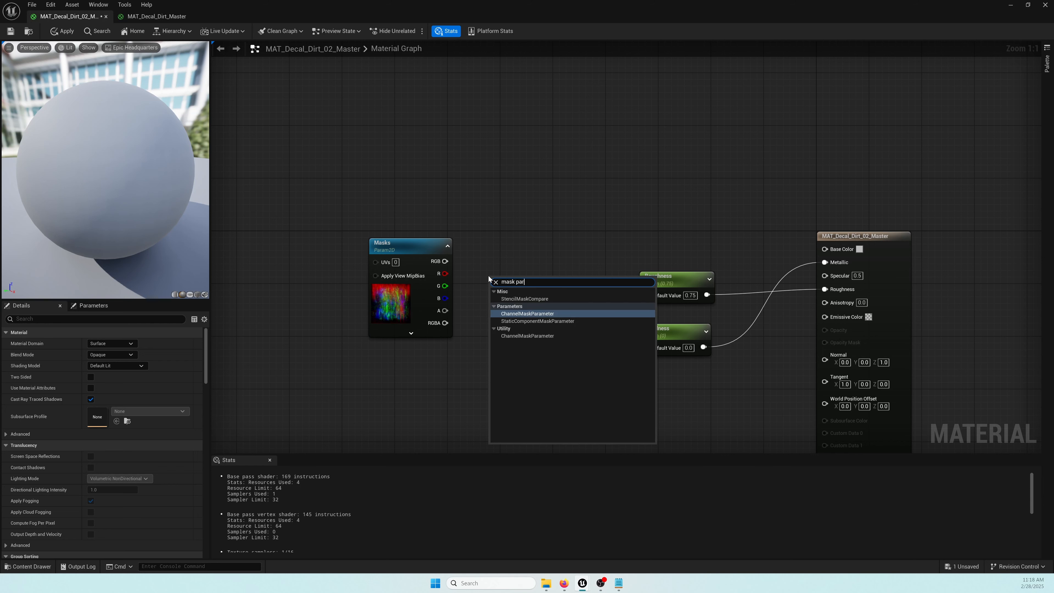
{"action": "type", "text": "am"}
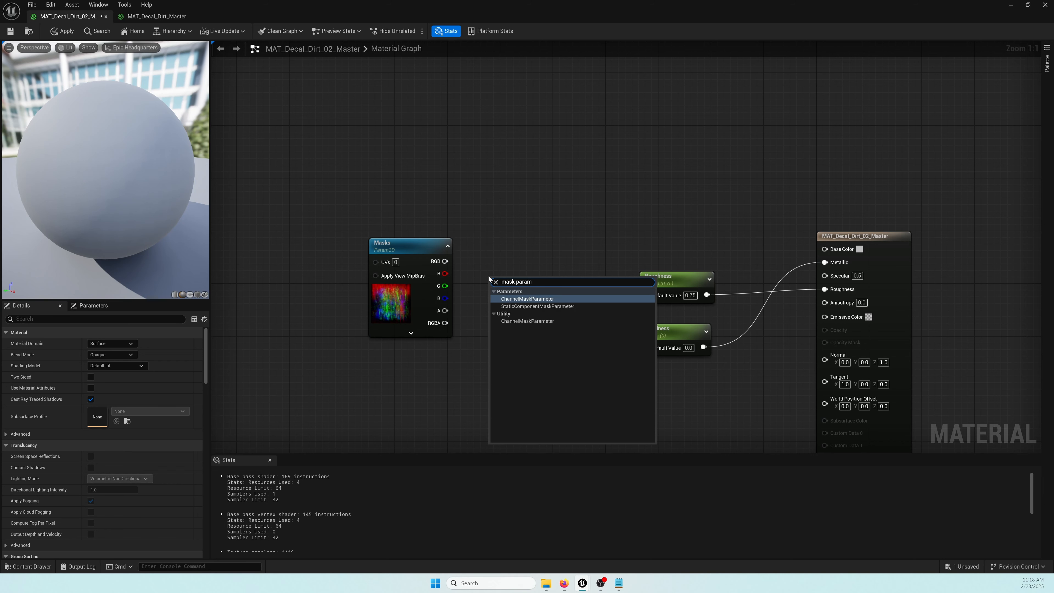
{"action": "left_click", "coordinate": [558, 306]}
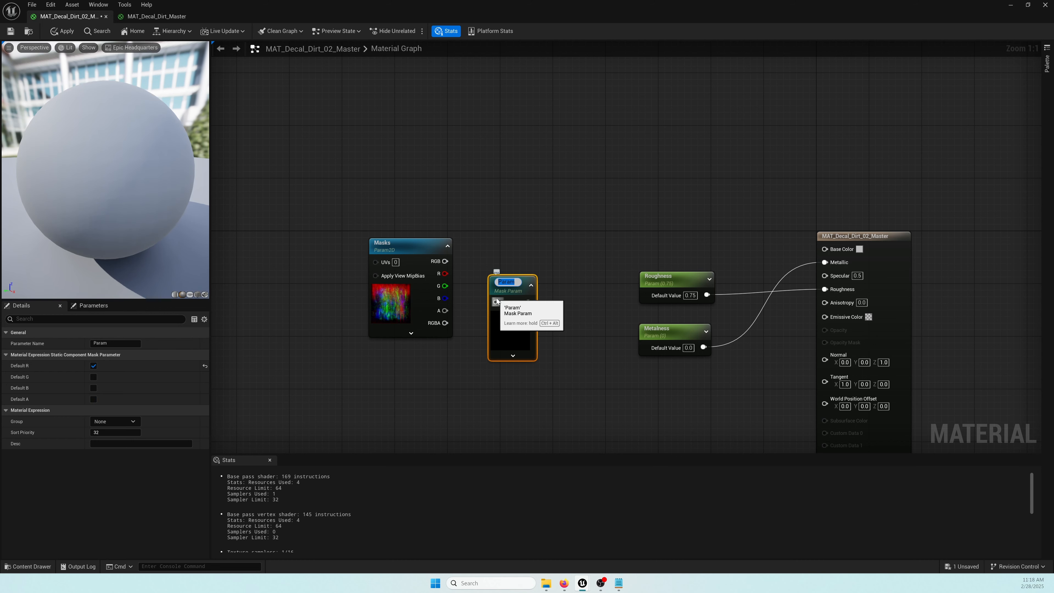
{"action": "type", "text": "Mask+_"}
{"action": "key", "text": "BackSpace"}
{"action": "key", "text": "BackSpace"}
{"action": "type", "text": "_Chooser"}
{"action": "key", "text": "Return"}
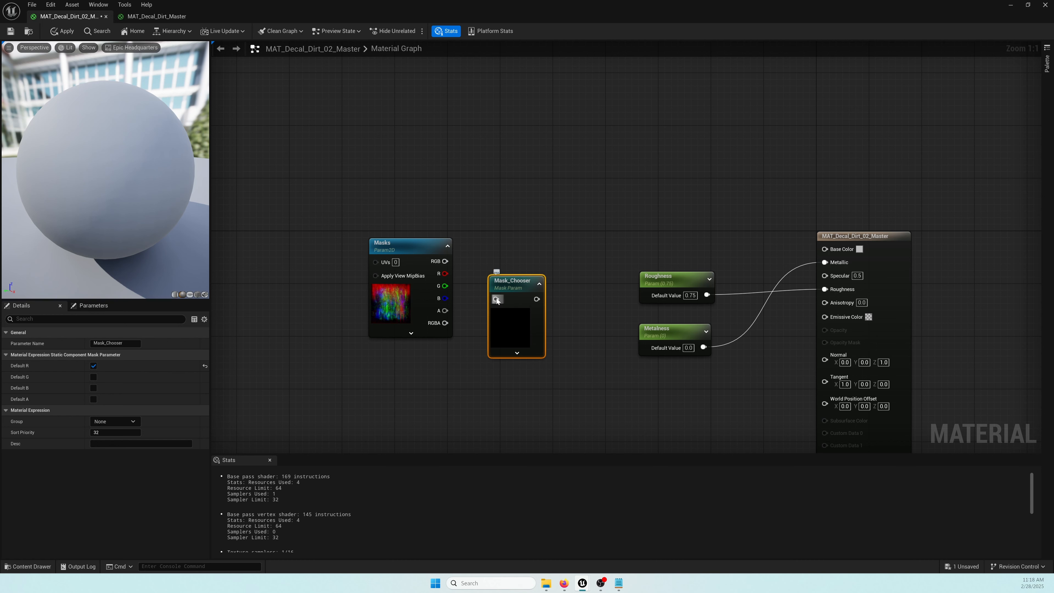
Connect the Masks RGB output to Mask_Chooser, align the two nodes and move them lower in the graph
{"action": "left_click_drag", "start_coordinate": [496, 300], "coordinate": [445, 261]}
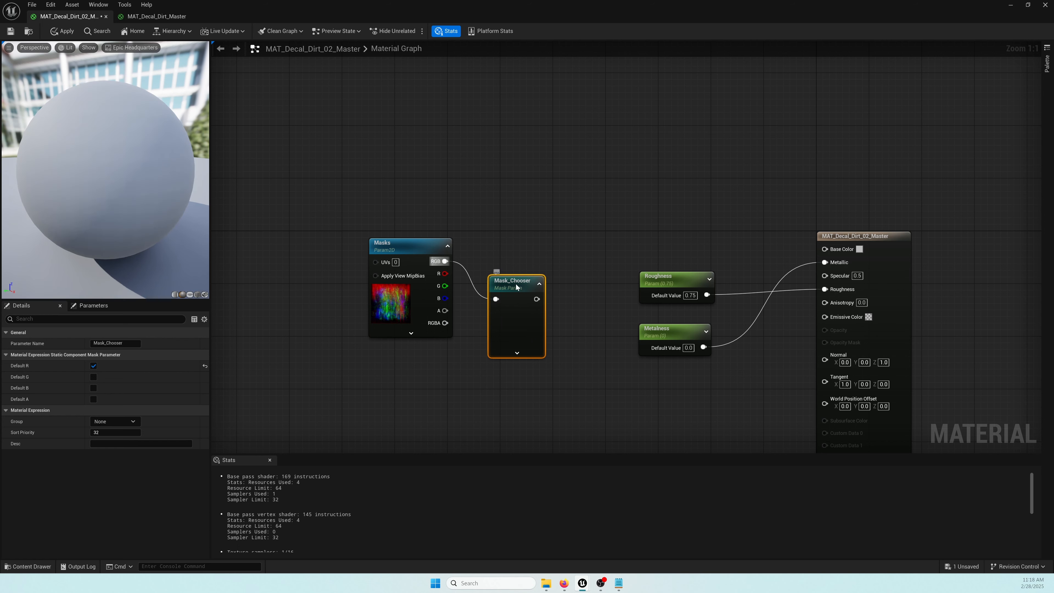
{"action": "left_click_drag", "start_coordinate": [517, 286], "coordinate": [516, 254]}
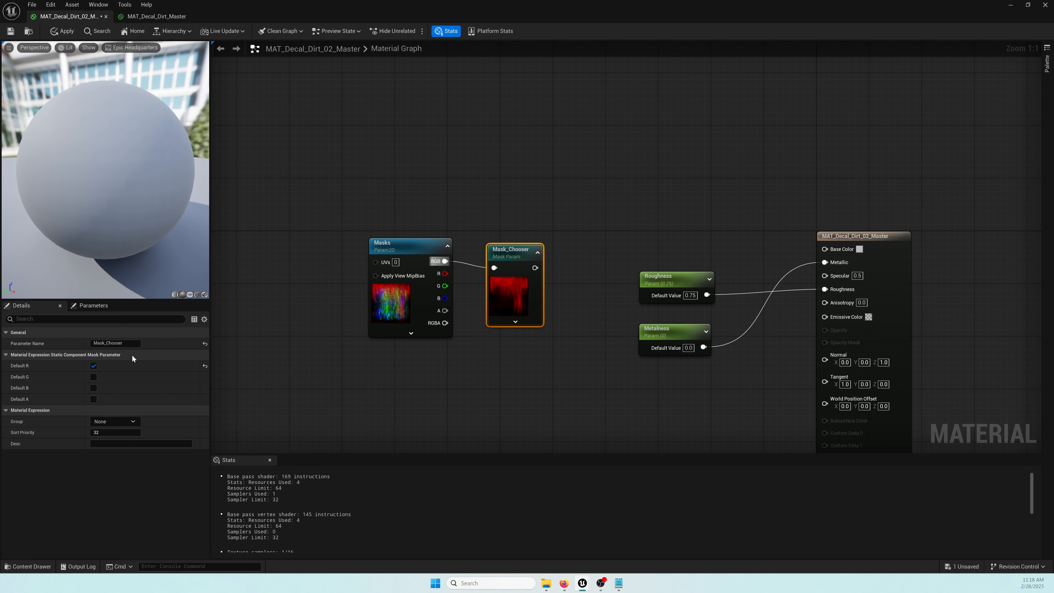
{"action": "left_click_drag", "start_coordinate": [583, 179], "coordinate": [329, 440]}
{"action": "left_click_drag", "start_coordinate": [504, 271], "coordinate": [448, 344]}
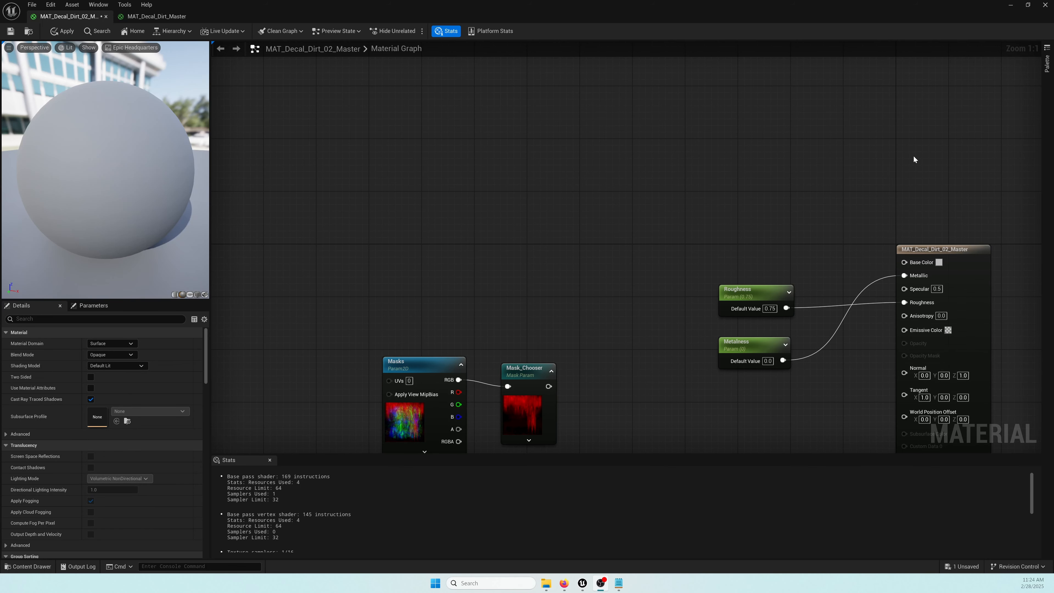
Add the T_Mud_01_CLR texture from the Natural textures folder to the graph and place its sample above the Masks node
{"action": "left_click_drag", "start_coordinate": [720, 7], "coordinate": [556, 32]}
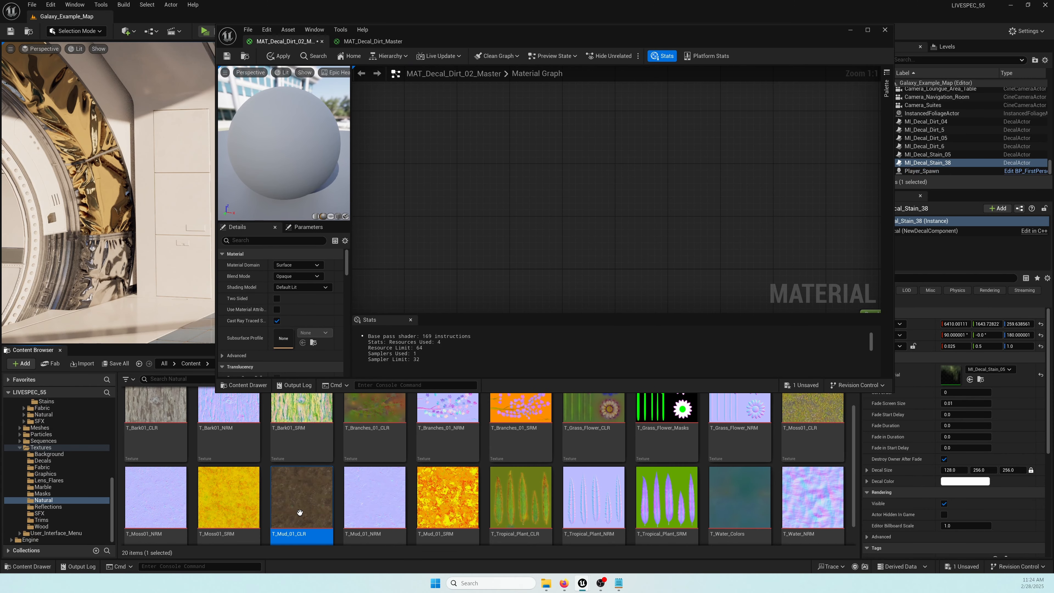
{"action": "left_click_drag", "start_coordinate": [298, 502], "coordinate": [485, 189]}
{"action": "left_click", "coordinate": [867, 31]}
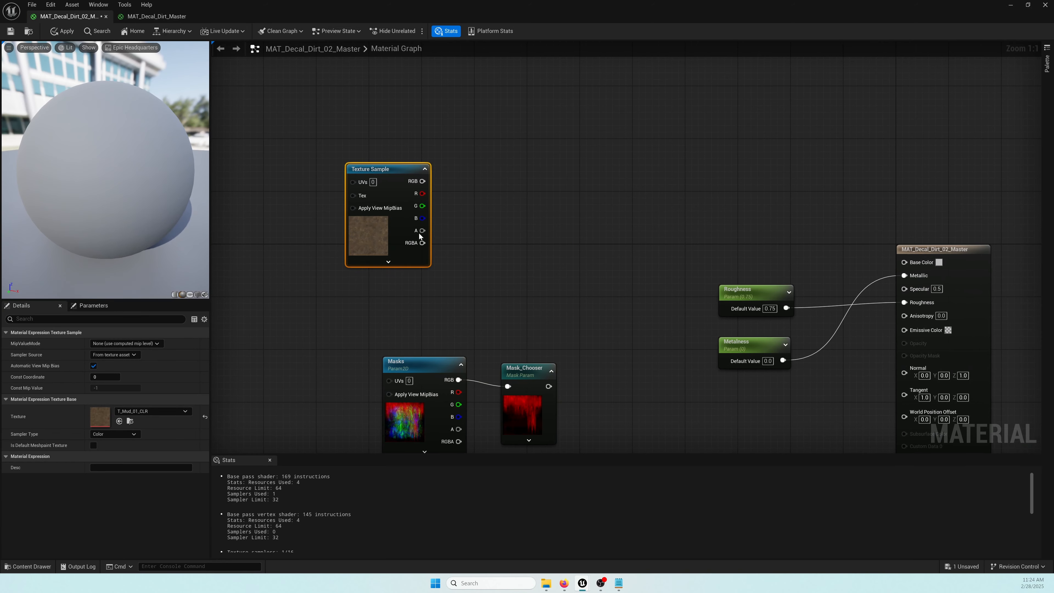
{"action": "left_click_drag", "start_coordinate": [413, 203], "coordinate": [409, 212]}
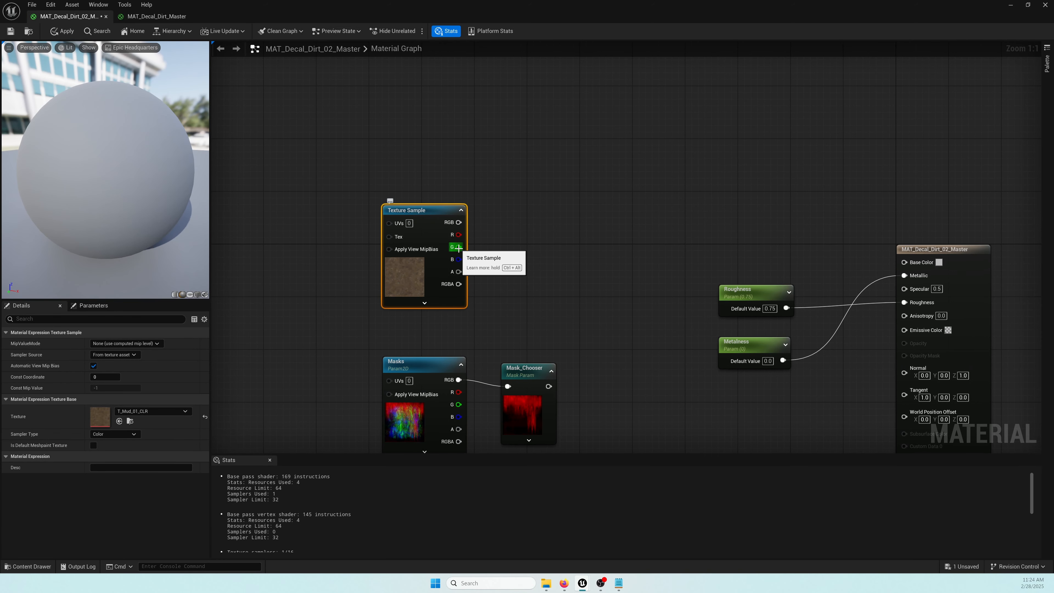
Add a Multiply node fed by the mud texture's green channel and connect its output to the material's Base Color
{"action": "left_click_drag", "start_coordinate": [458, 248], "coordinate": [572, 233]}
{"action": "type", "text": "mul"}
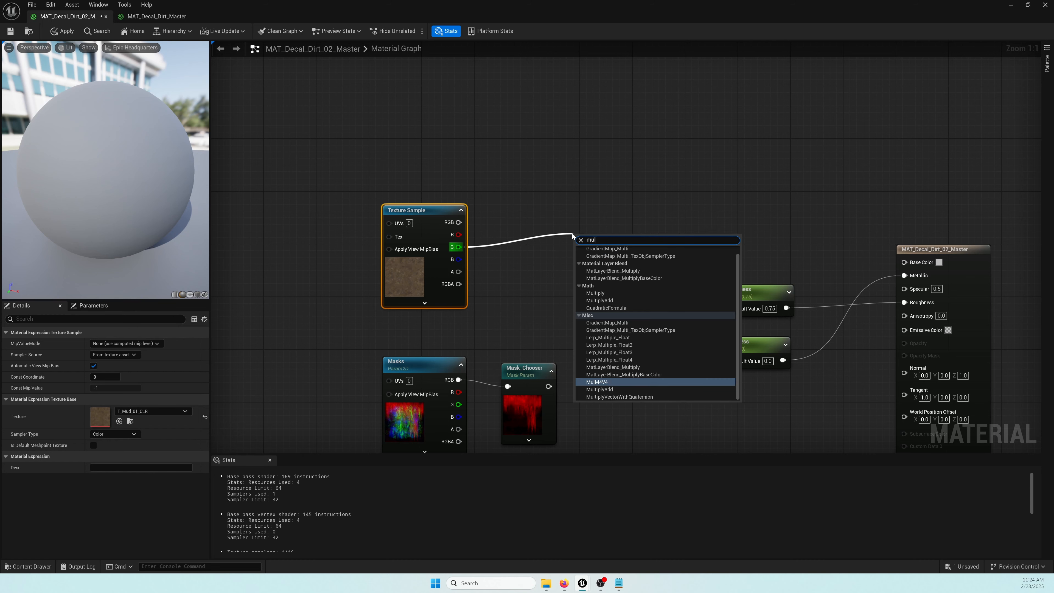
{"action": "left_click", "coordinate": [596, 293]}
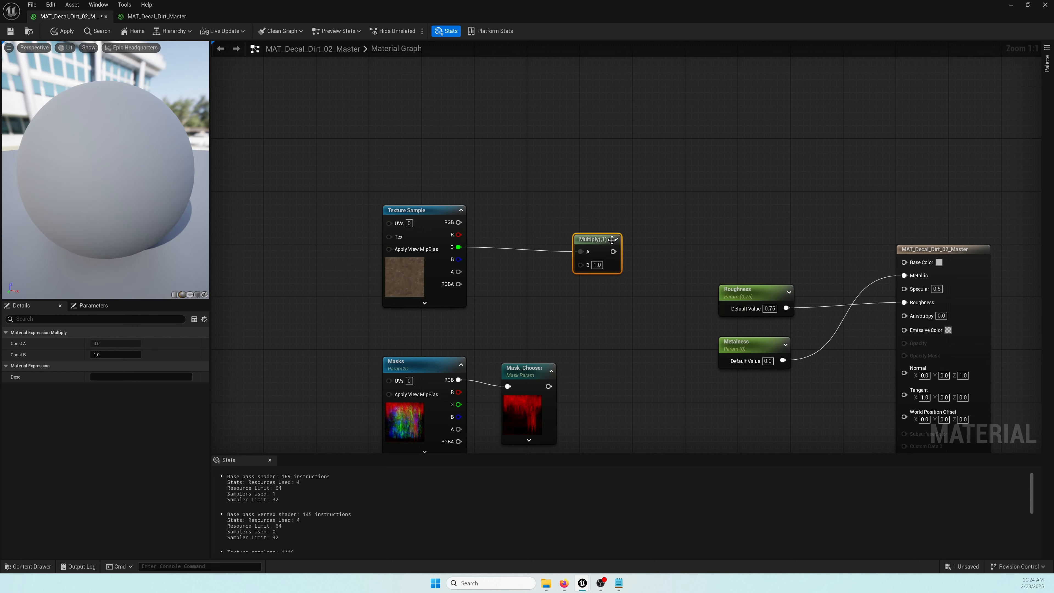
{"action": "left_click_drag", "start_coordinate": [608, 240], "coordinate": [608, 210]}
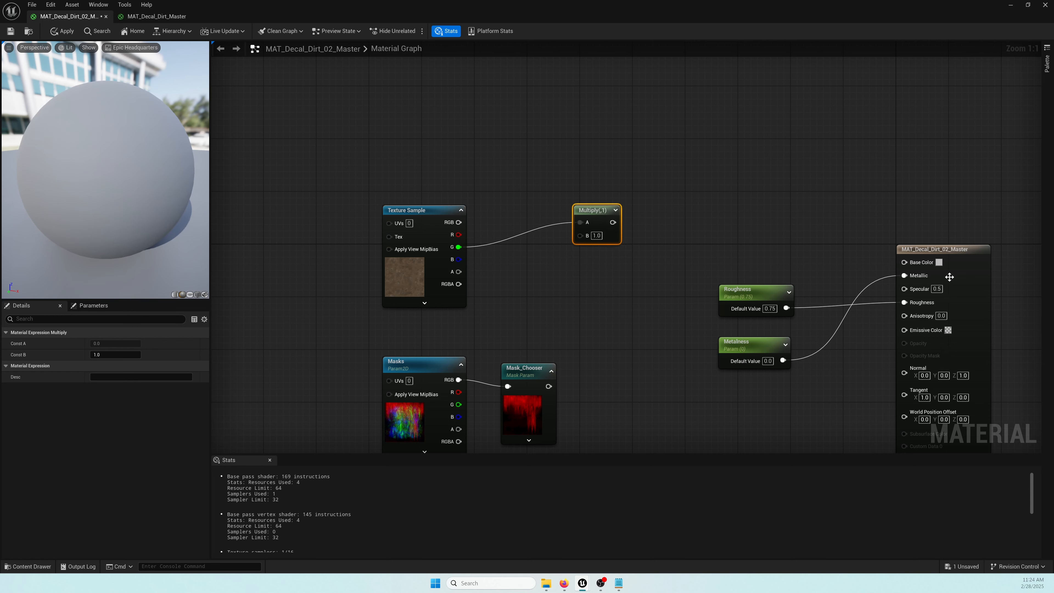
{"action": "left_click_drag", "start_coordinate": [612, 223], "coordinate": [904, 262]}
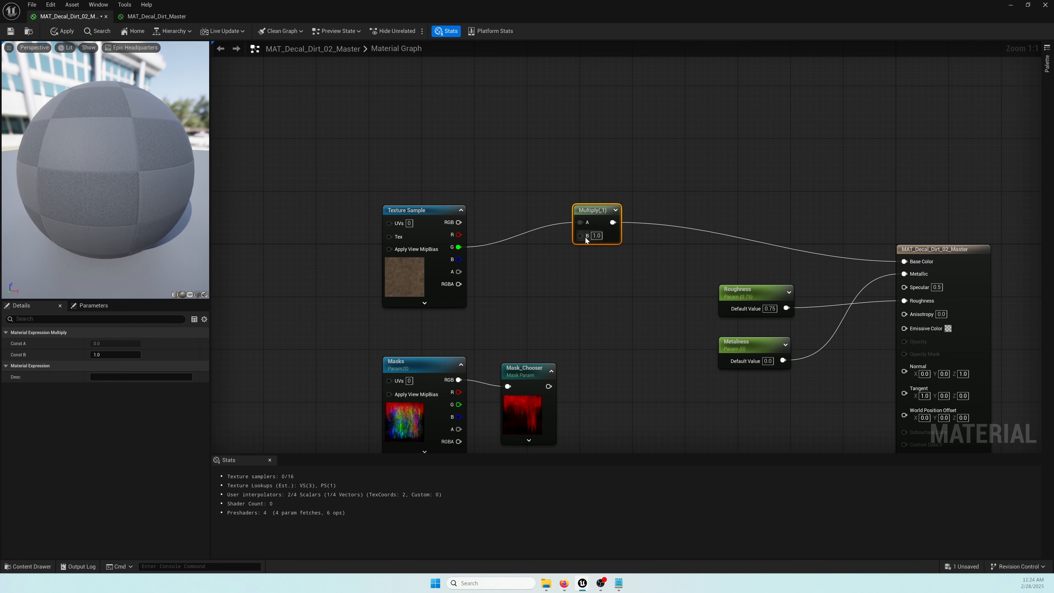
Set the Multiply node's B value to 2.5 and connect the mud texture's red channel to its A input
{"action": "type", "text": "2"}
{"action": "key", "text": "Return"}
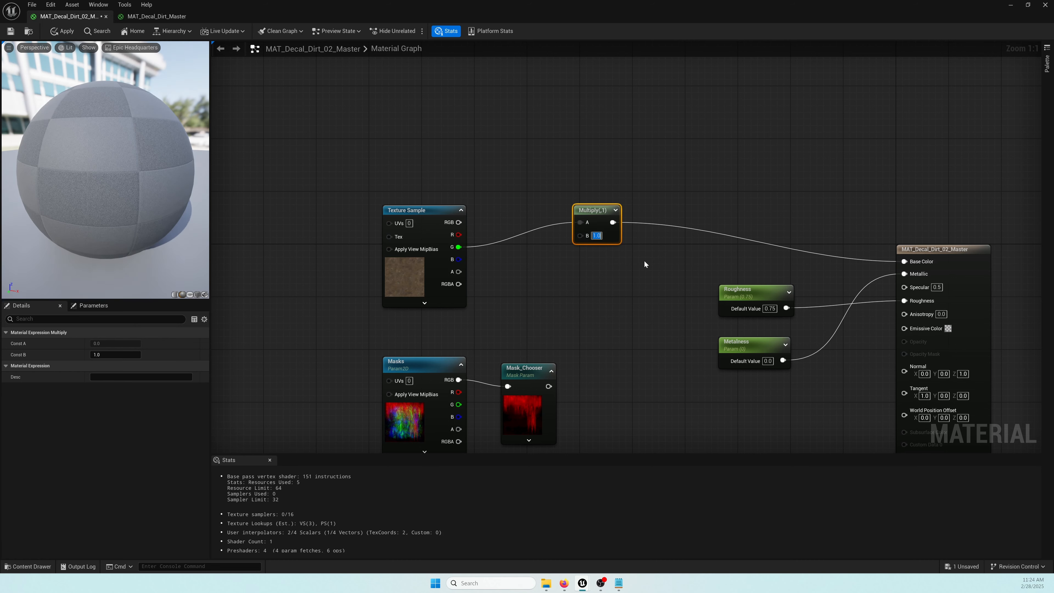
{"action": "type", "text": "3"}
{"action": "key", "text": "Return"}
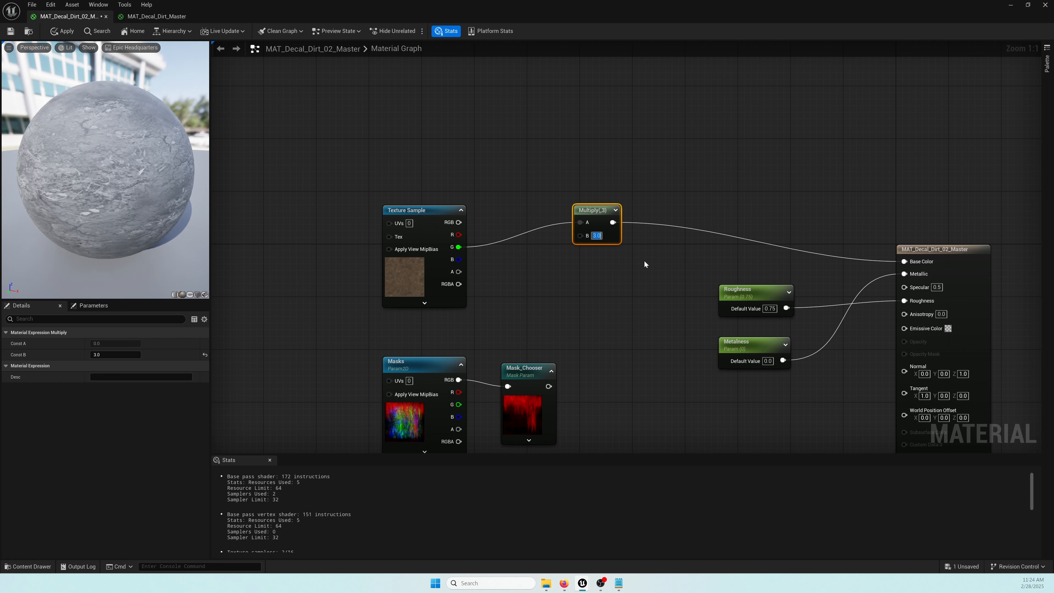
{"action": "type", "text": "2.5"}
{"action": "key", "text": "Return"}
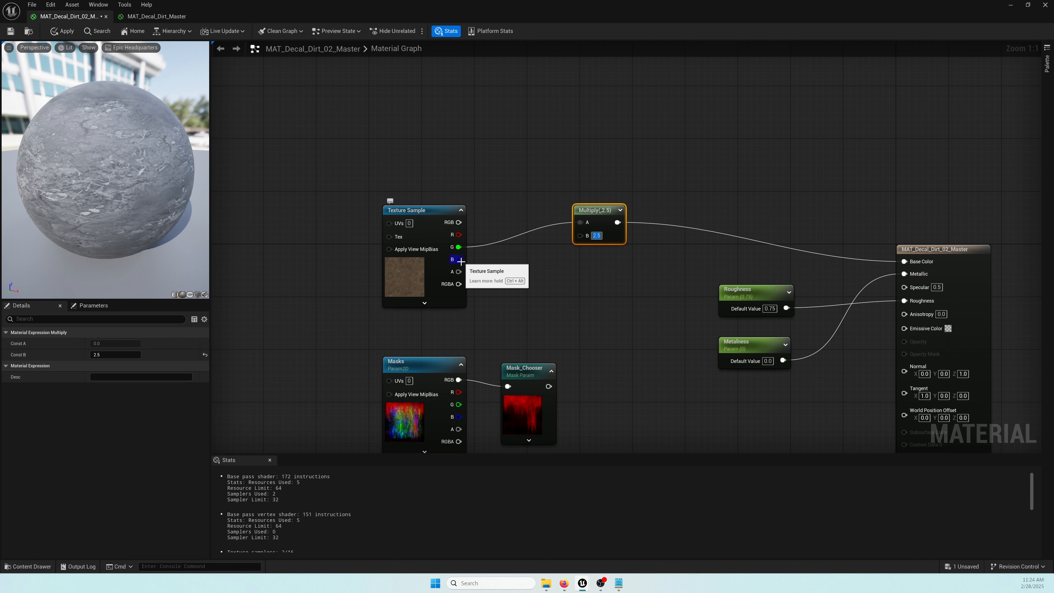
{"action": "left_click_drag", "start_coordinate": [459, 259], "coordinate": [580, 224]}
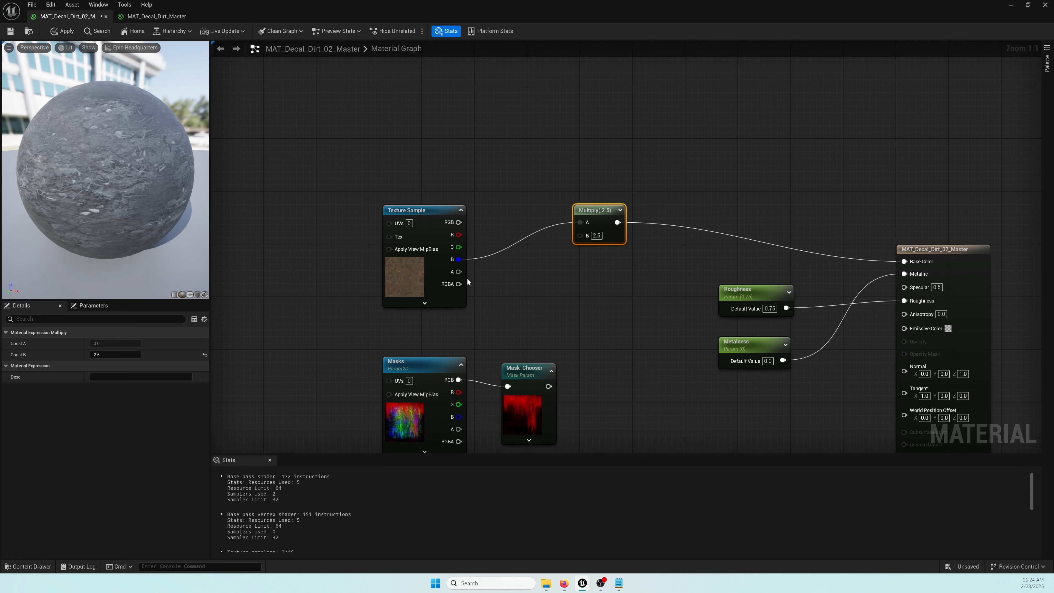
{"action": "left_click_drag", "start_coordinate": [507, 236], "coordinate": [580, 222]}
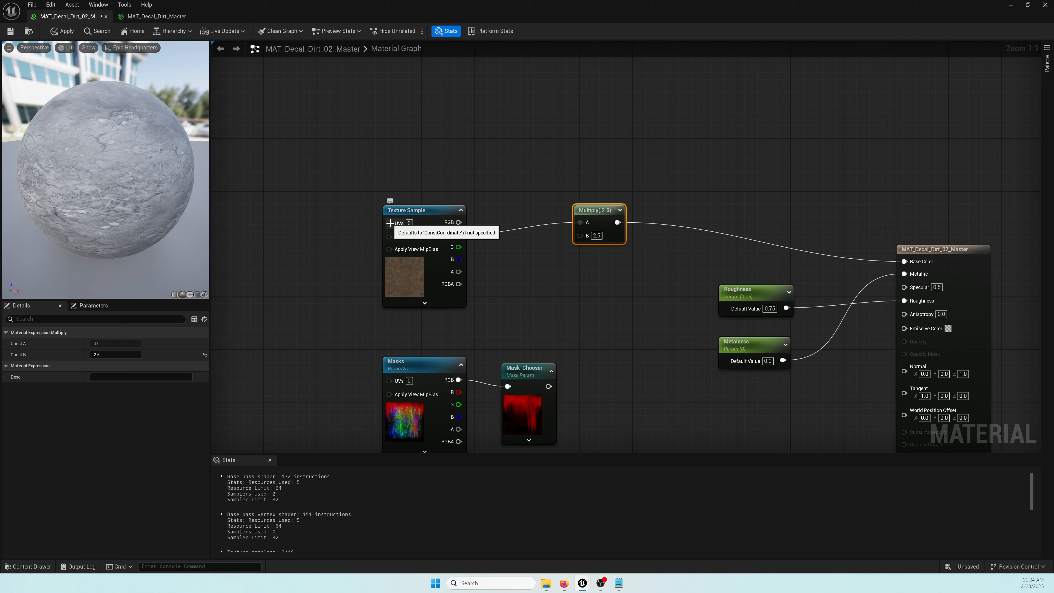
Feed the mud texture's UVs from a new TextureCoordinate node placed beside it, and add a Multiply node with the coordinates in its A input
{"action": "left_click_drag", "start_coordinate": [390, 223], "coordinate": [302, 226]}
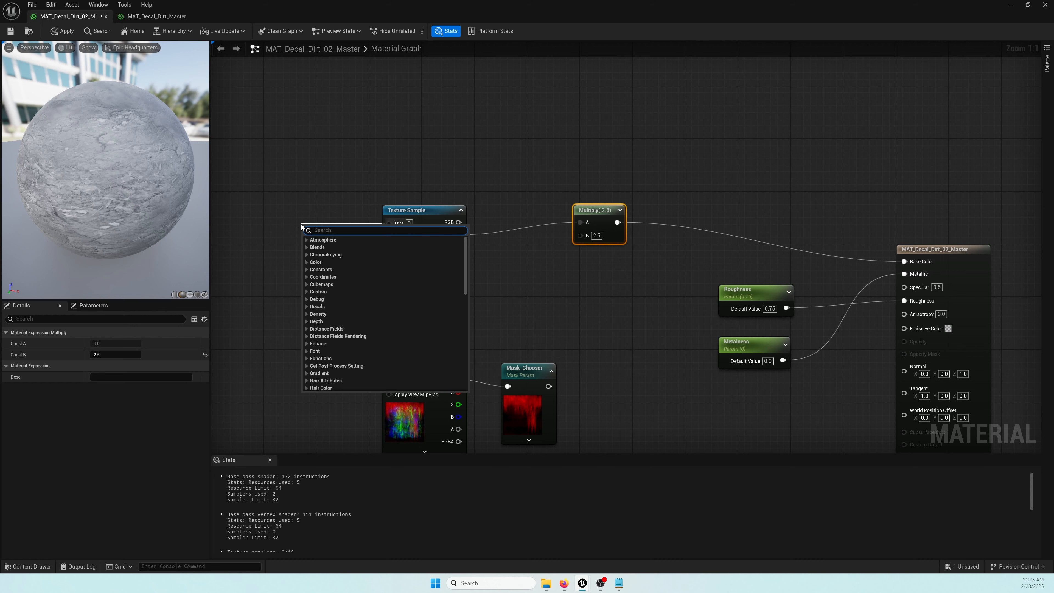
{"action": "type", "text": "tex"}
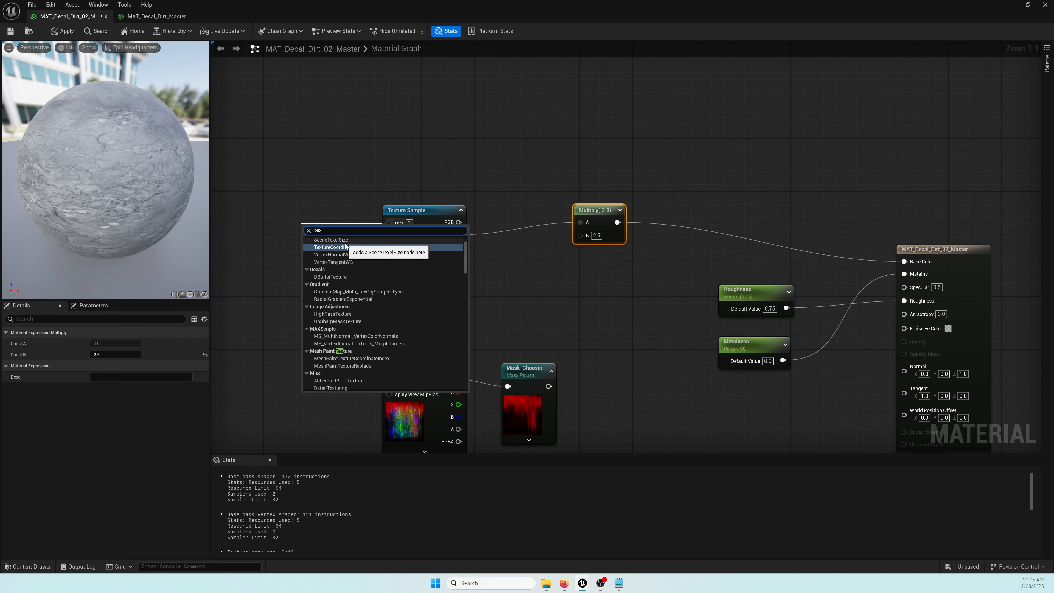
{"action": "left_click", "coordinate": [336, 247]}
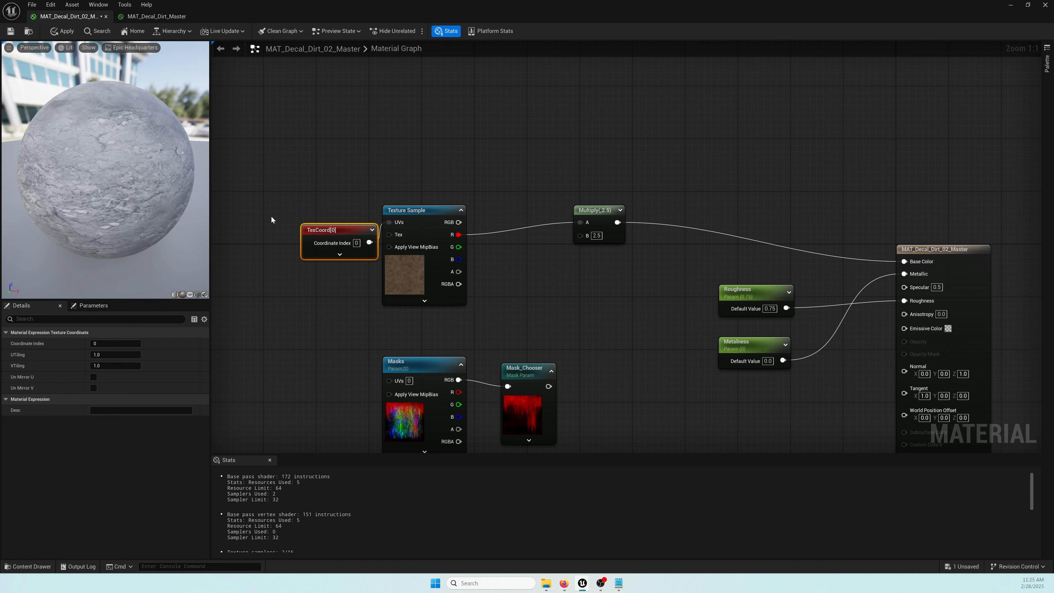
{"action": "left_click_drag", "start_coordinate": [324, 227], "coordinate": [252, 211]}
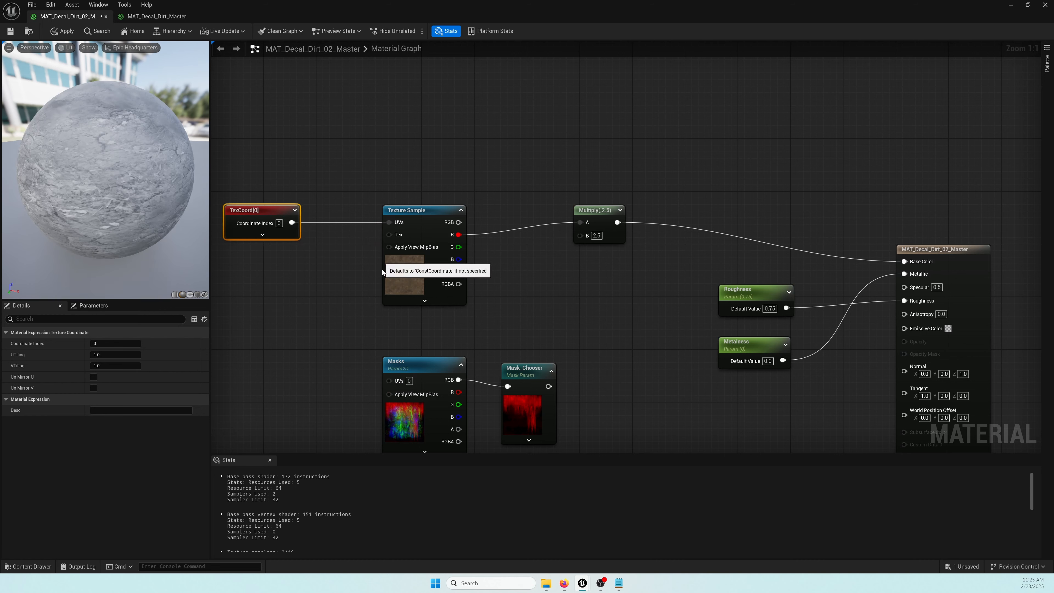
{"action": "left_click", "coordinate": [346, 250]}
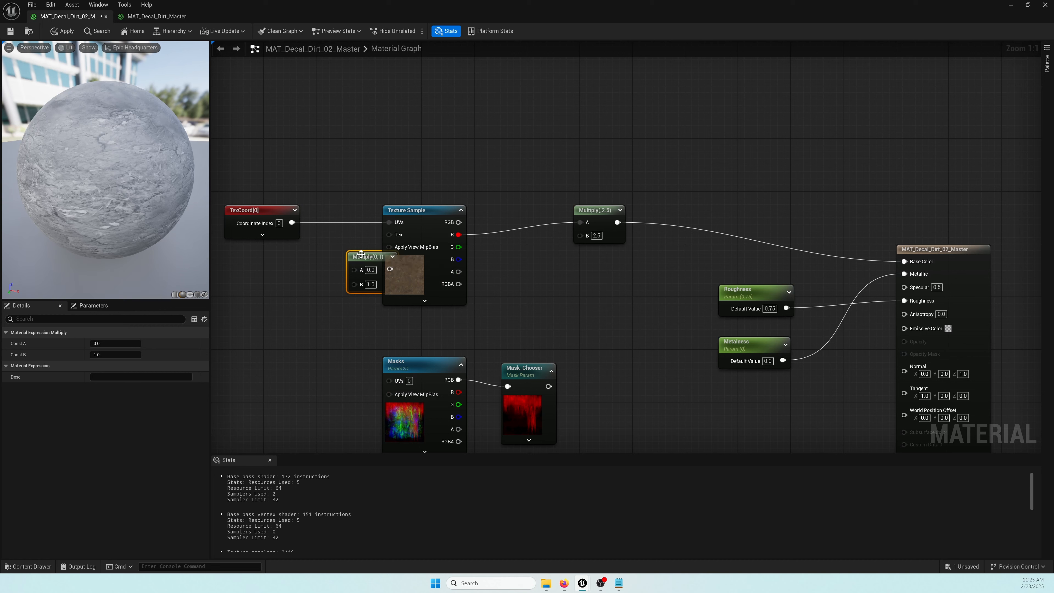
{"action": "mouse_move", "coordinate": [357, 254]}
{"action": "left_mouse_down"}
{"action": "mouse_move", "coordinate": [339, 240]}
{"action": "mouse_move", "coordinate": [325, 248]}
{"action": "mouse_move", "coordinate": [337, 255]}
{"action": "left_mouse_up"}
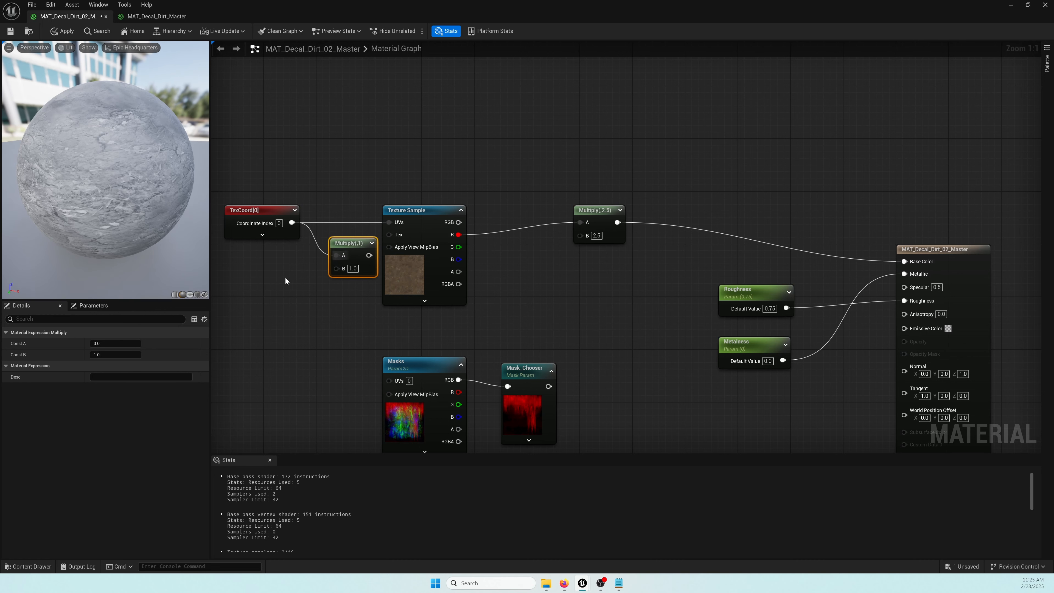
Create a scalar parameter named Tiling, connect it to the new Multiply node's B input, and route that node into the mud texture's UVs
{"action": "left_click", "coordinate": [272, 277]}
{"action": "left_click_drag", "start_coordinate": [286, 276], "coordinate": [267, 279]}
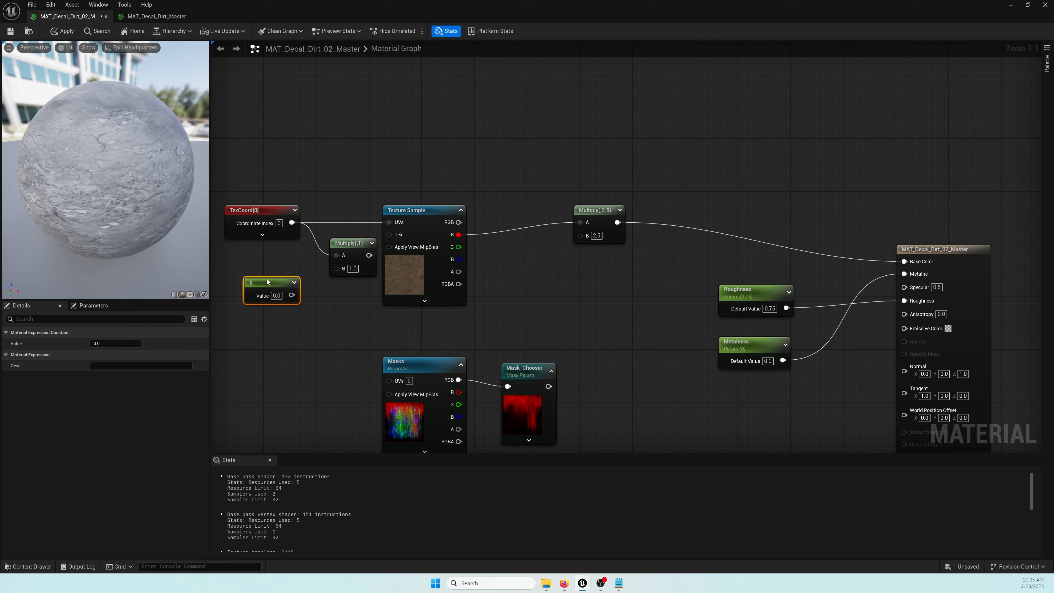
{"action": "right_click", "coordinate": [269, 280]}
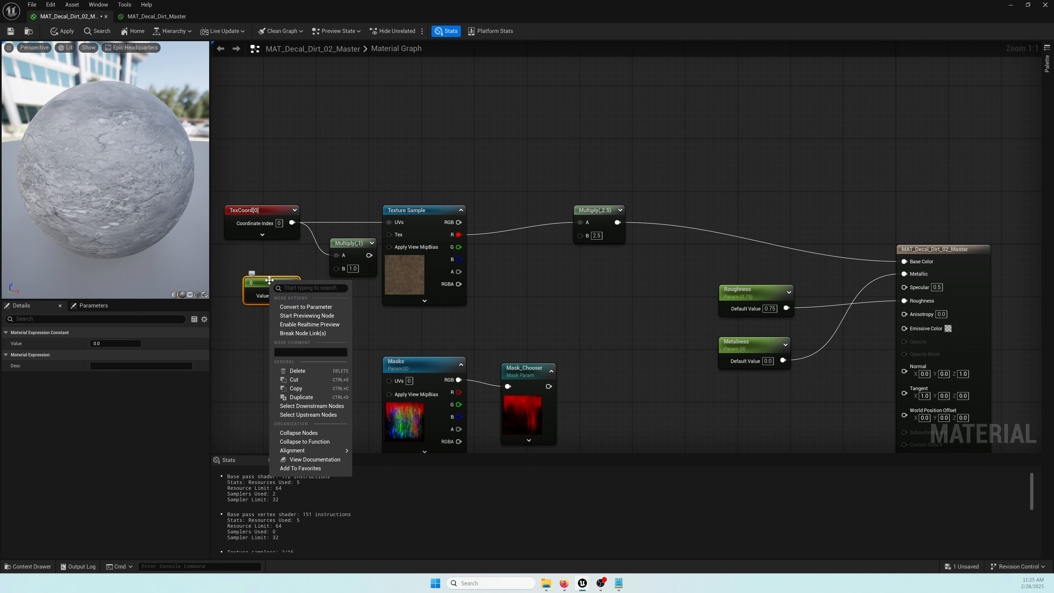
{"action": "left_click", "coordinate": [306, 306]}
{"action": "type", "text": "T"}
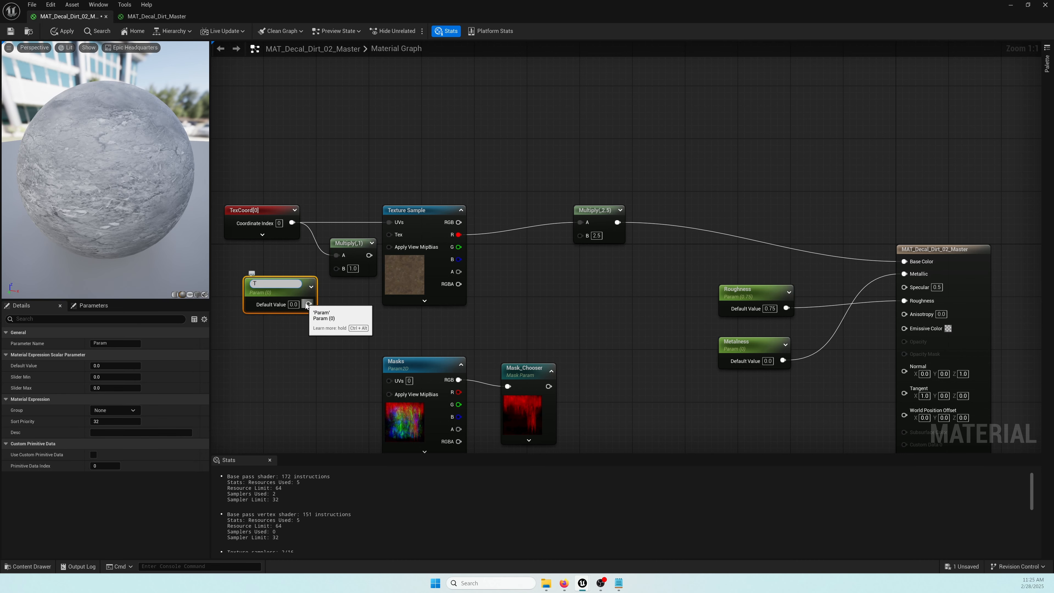
{"action": "type", "text": "iling"}
{"action": "key", "text": "Return"}
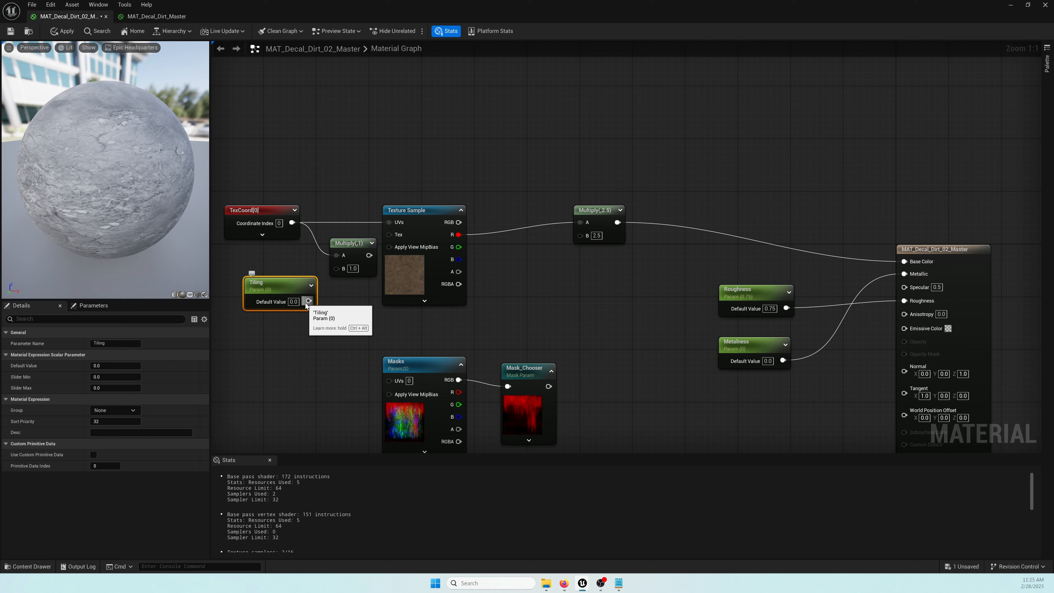
{"action": "left_click_drag", "start_coordinate": [308, 301], "coordinate": [391, 221]}
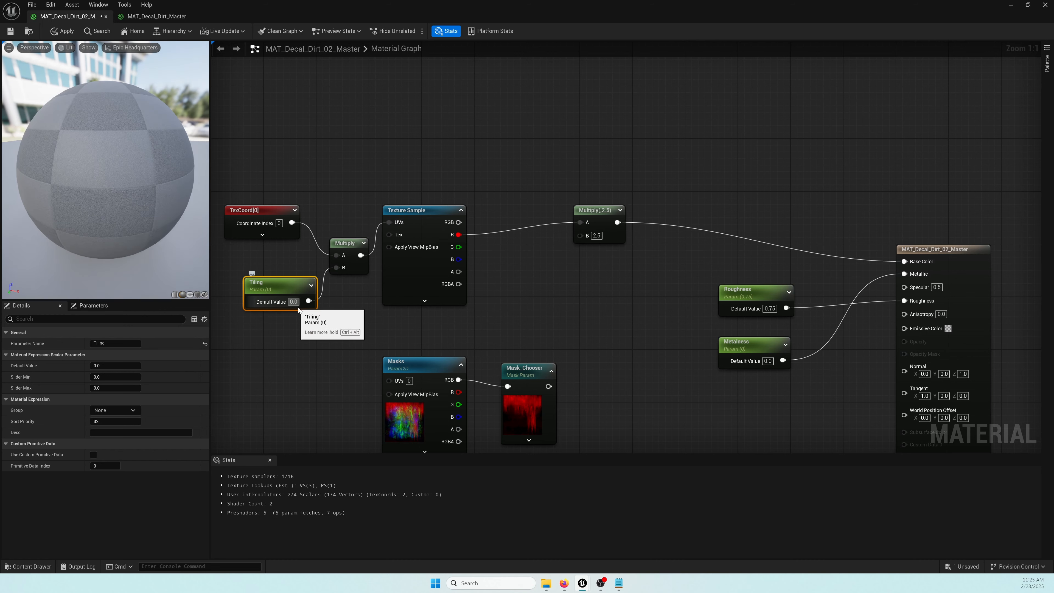
Test default values of 10 and 20 for the Tiling parameter and settle on 3
{"action": "left_click", "coordinate": [295, 302]}
{"action": "type", "text": "10"}
{"action": "key", "text": "Return"}
{"action": "type", "text": "2"}
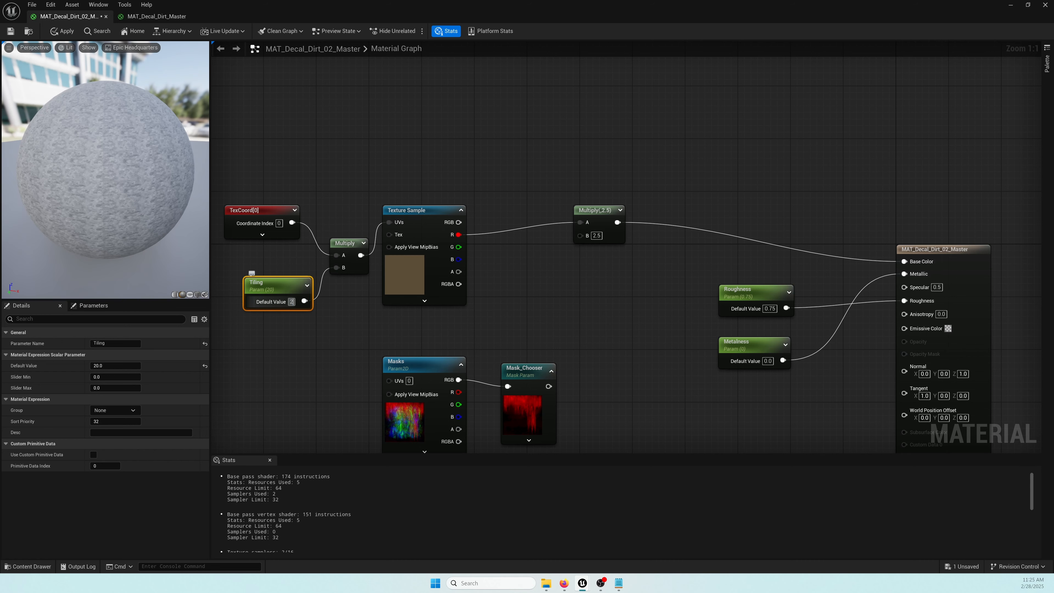
{"action": "key", "text": "Return"}
{"action": "type", "text": "3"}
{"action": "key", "text": "Return"}
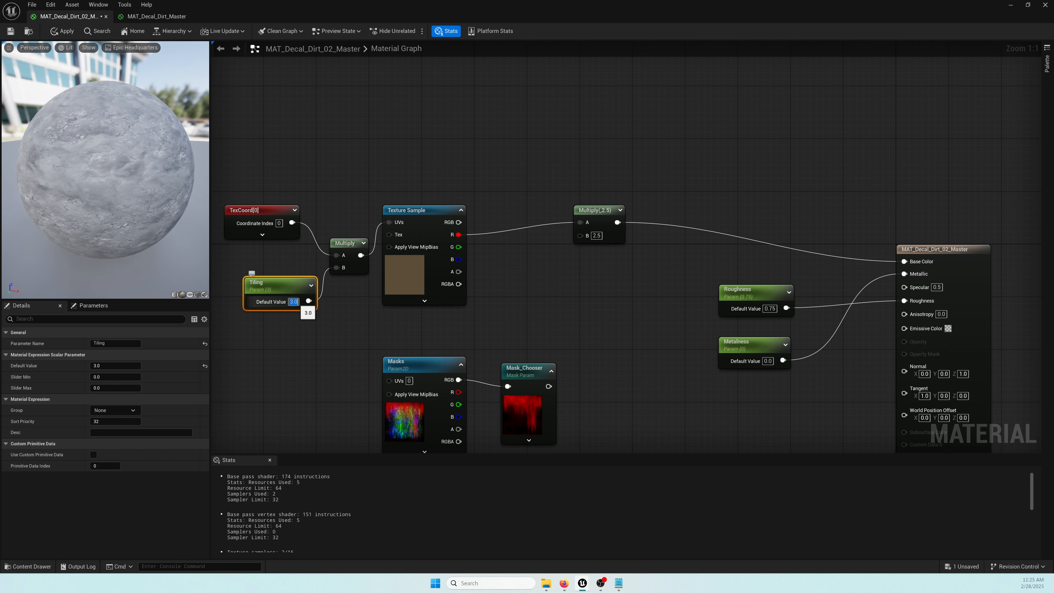
Move the 2.5 Multiply node closer to the mud texture and add a Lerp node with its Alpha fed by that Multiply output
{"action": "left_click_drag", "start_coordinate": [602, 210], "coordinate": [560, 224]}
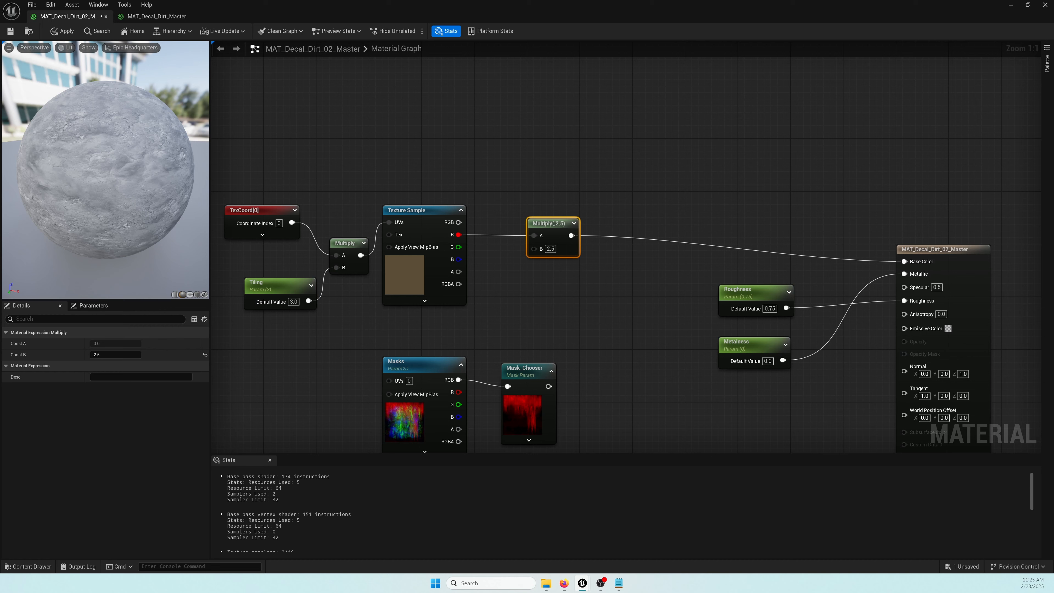
{"action": "left_click_drag", "start_coordinate": [82, 181], "coordinate": [62, 181]}
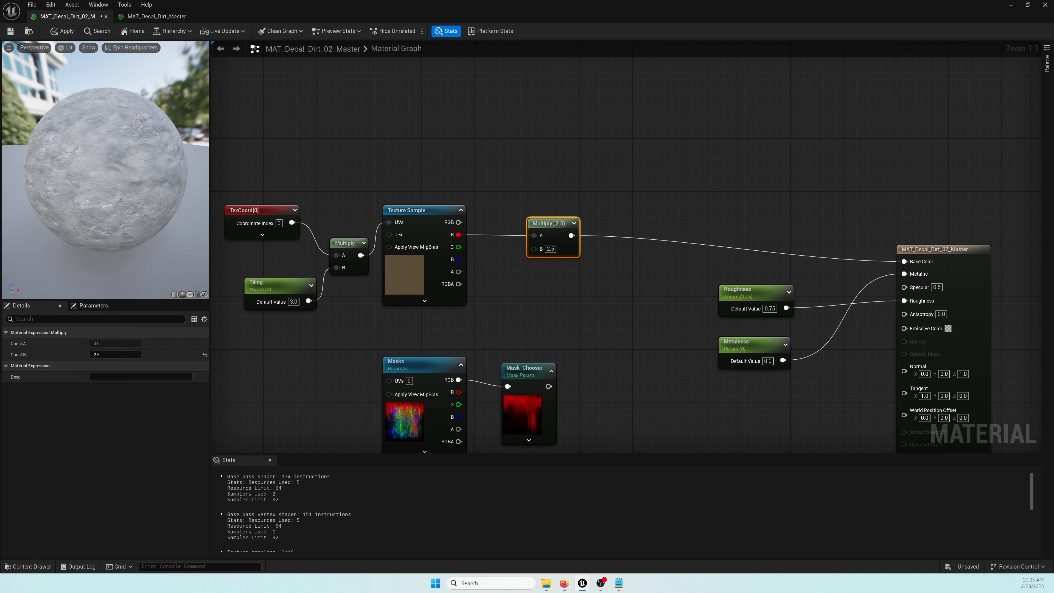
{"action": "right_click_drag", "start_coordinate": [137, 181], "coordinate": [138, 195]}
{"action": "left_click_drag", "start_coordinate": [140, 192], "coordinate": [160, 199]}
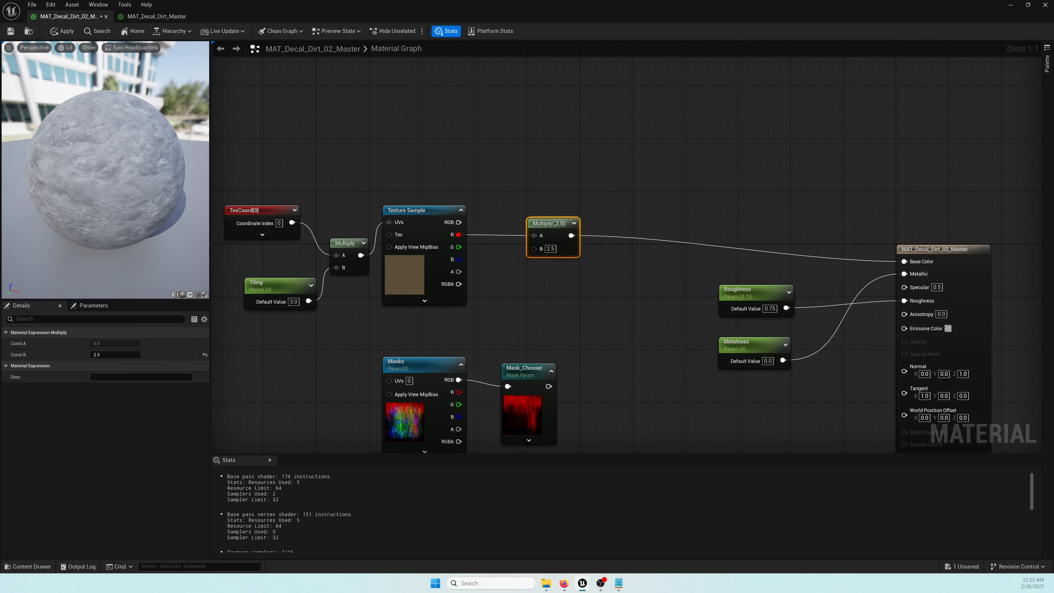
{"action": "left_click", "coordinate": [641, 198]}
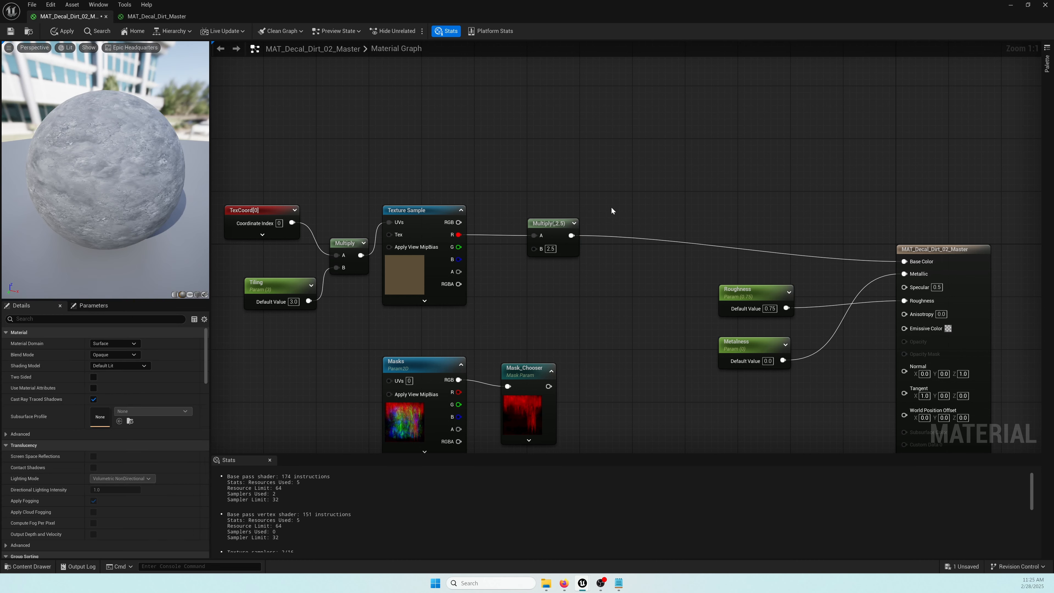
{"action": "left_click", "coordinate": [639, 213]}
{"action": "left_click_drag", "start_coordinate": [647, 213], "coordinate": [639, 177]}
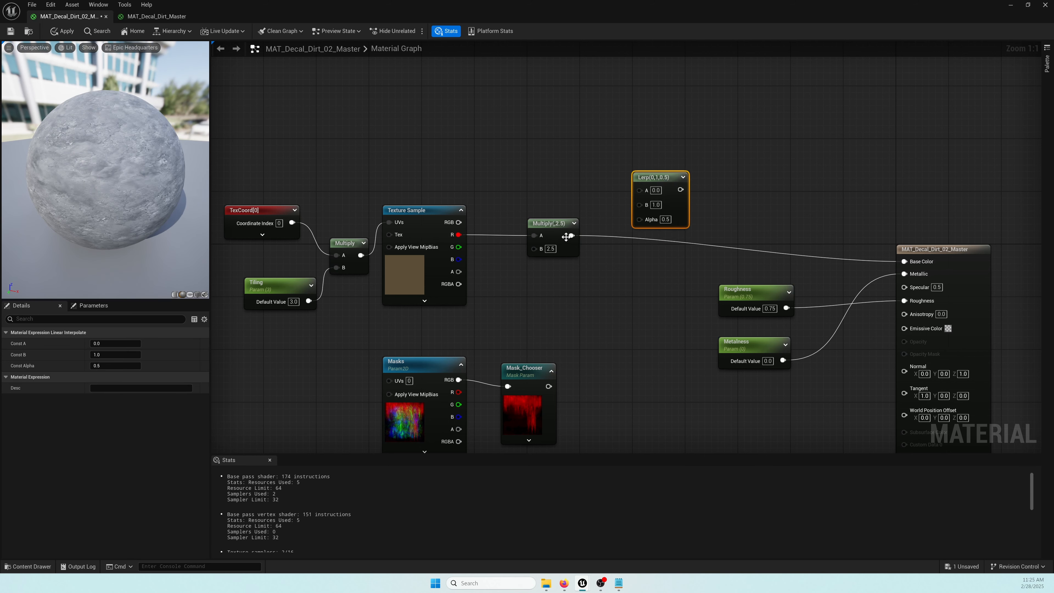
{"action": "left_click_drag", "start_coordinate": [571, 235], "coordinate": [639, 220]}
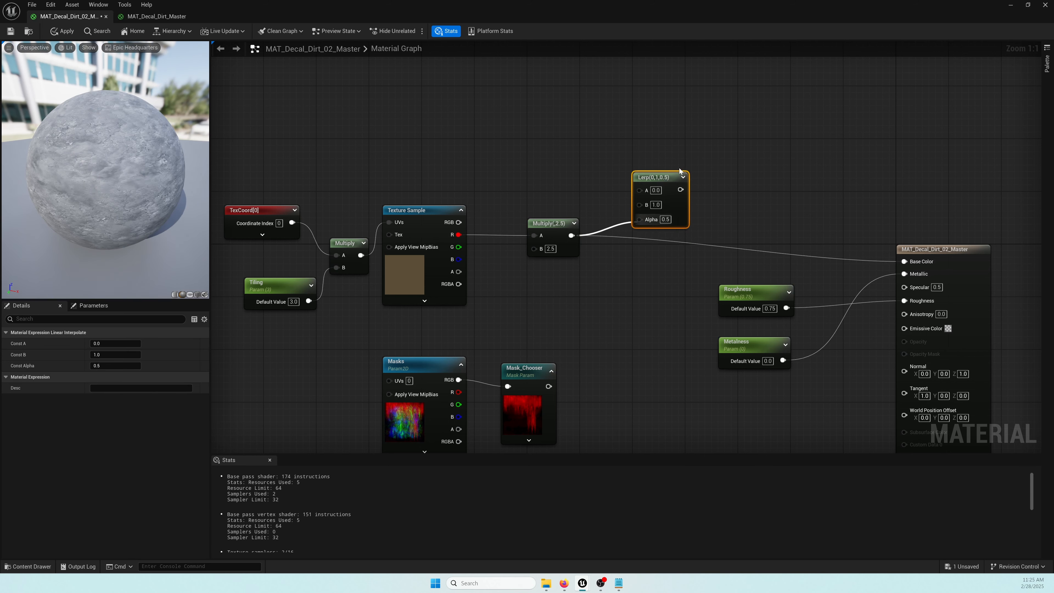
{"action": "mouse_move", "coordinate": [669, 177]}
{"action": "left_mouse_down"}
{"action": "mouse_move", "coordinate": [647, 187]}
{"action": "mouse_move", "coordinate": [676, 174]}
{"action": "left_mouse_up"}
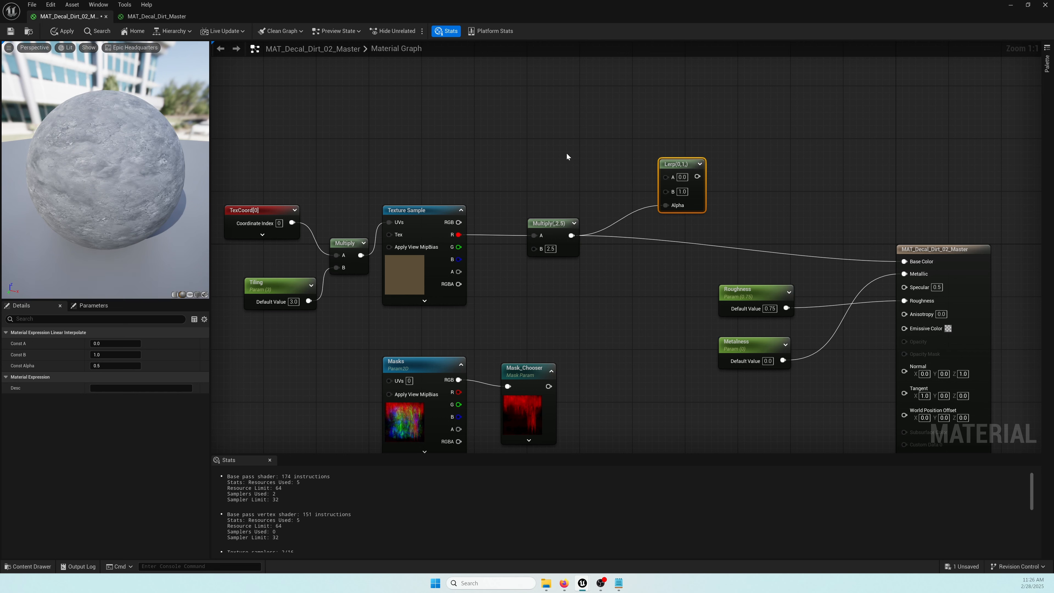
Add two stacked Constant3Vector nodes above the mud texture's Multiply node and connect the upper to Lerp A and the lower to Lerp B
{"action": "left_click", "coordinate": [516, 118]}
{"action": "right_click_drag", "start_coordinate": [580, 95], "coordinate": [569, 188]}
{"action": "key", "text": "ctrl+d"}
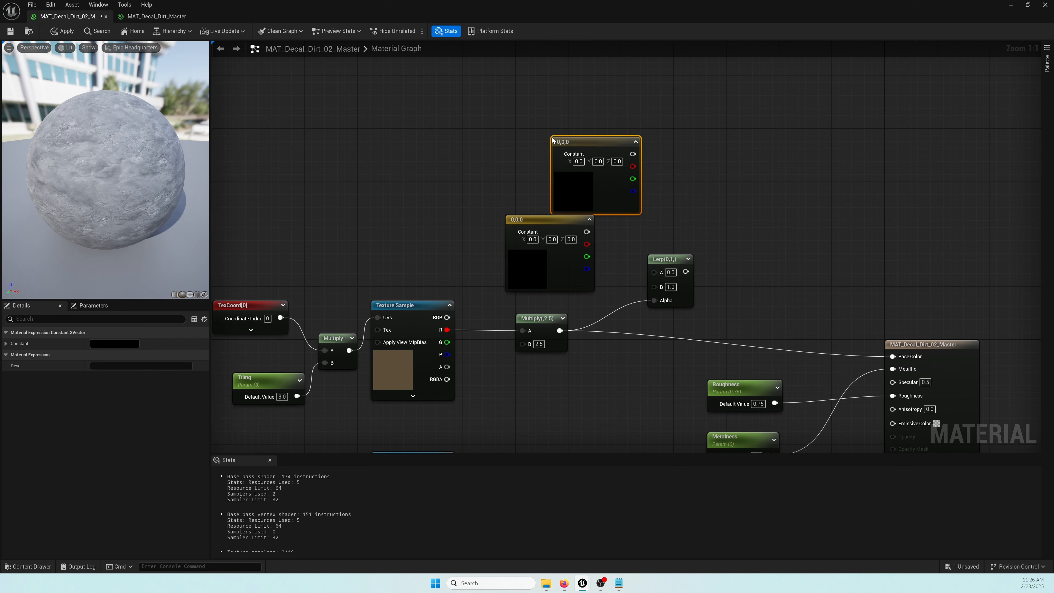
{"action": "left_click_drag", "start_coordinate": [577, 142], "coordinate": [541, 131]}
{"action": "right_click_drag", "start_coordinate": [634, 171], "coordinate": [627, 168]}
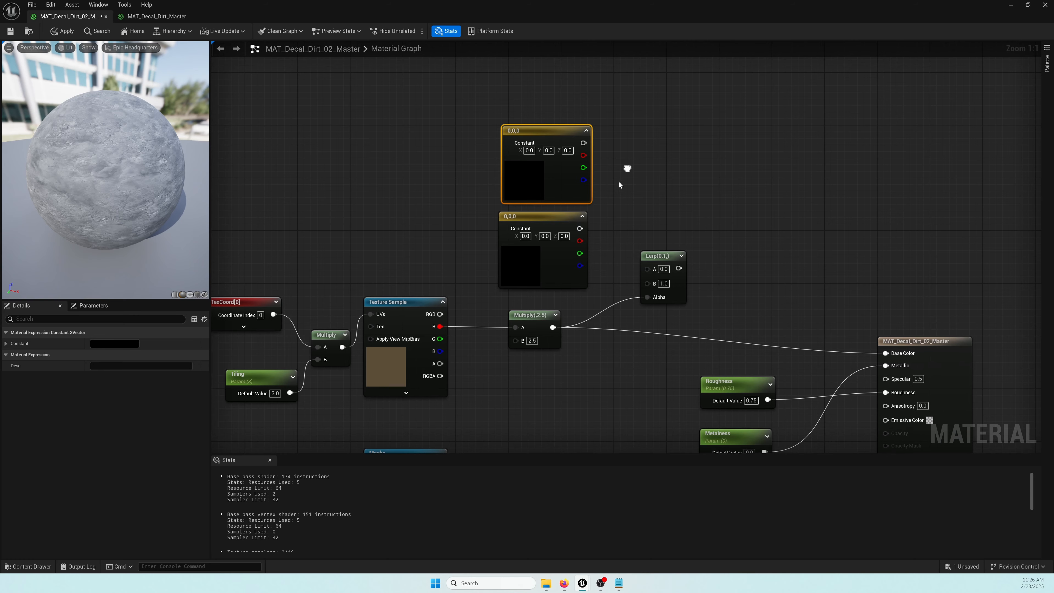
{"action": "left_click_drag", "start_coordinate": [583, 143], "coordinate": [647, 269]}
{"action": "left_click_drag", "start_coordinate": [647, 281], "coordinate": [579, 228]}
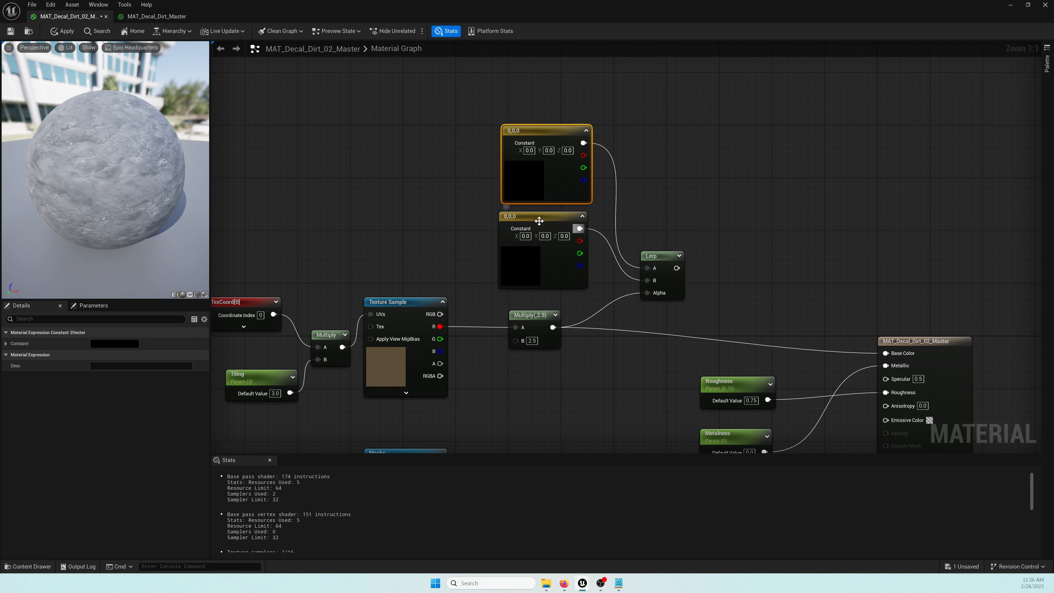
Convert both colour constants to parameters, name the upper one Base_Color_A and save the material
{"action": "left_click", "coordinate": [540, 221]}
{"action": "left_click_drag", "start_coordinate": [550, 95], "coordinate": [528, 259]}
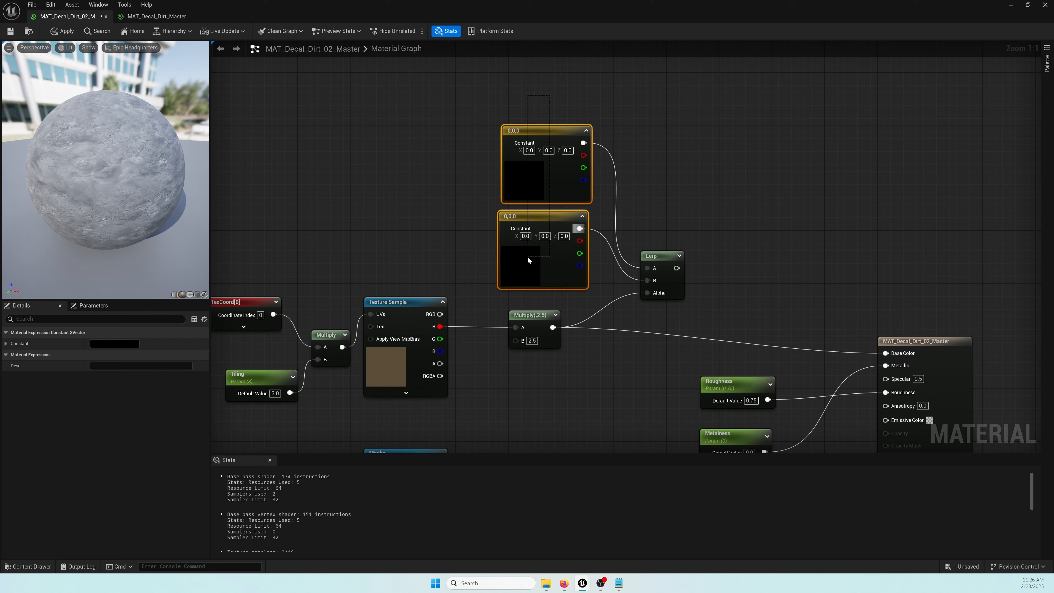
{"action": "right_click", "coordinate": [538, 217]}
{"action": "left_click", "coordinate": [568, 244]}
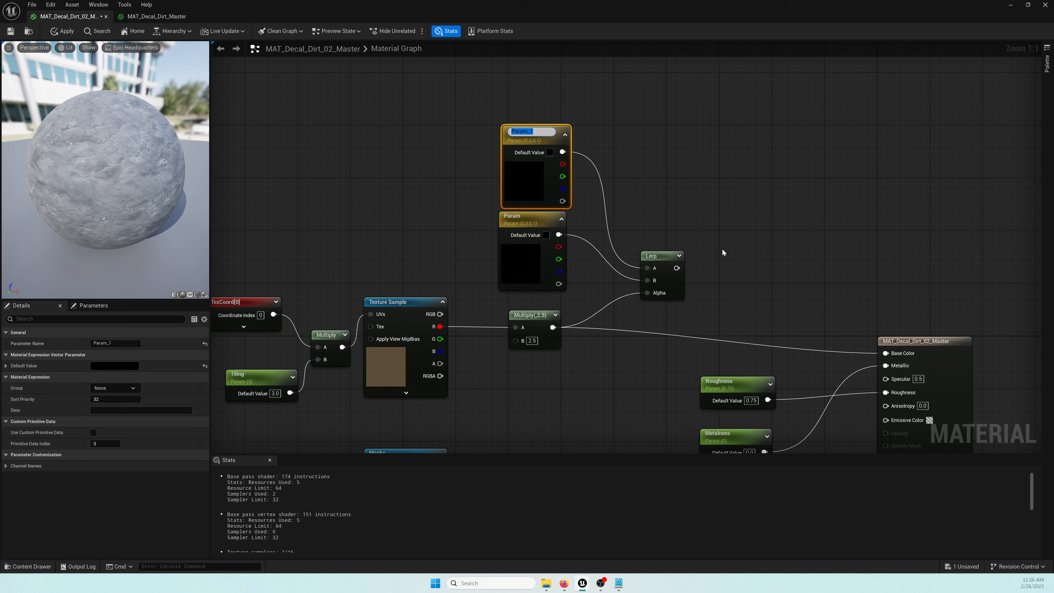
{"action": "type", "text": "ba"}
{"action": "key", "text": "ctrl+s"}
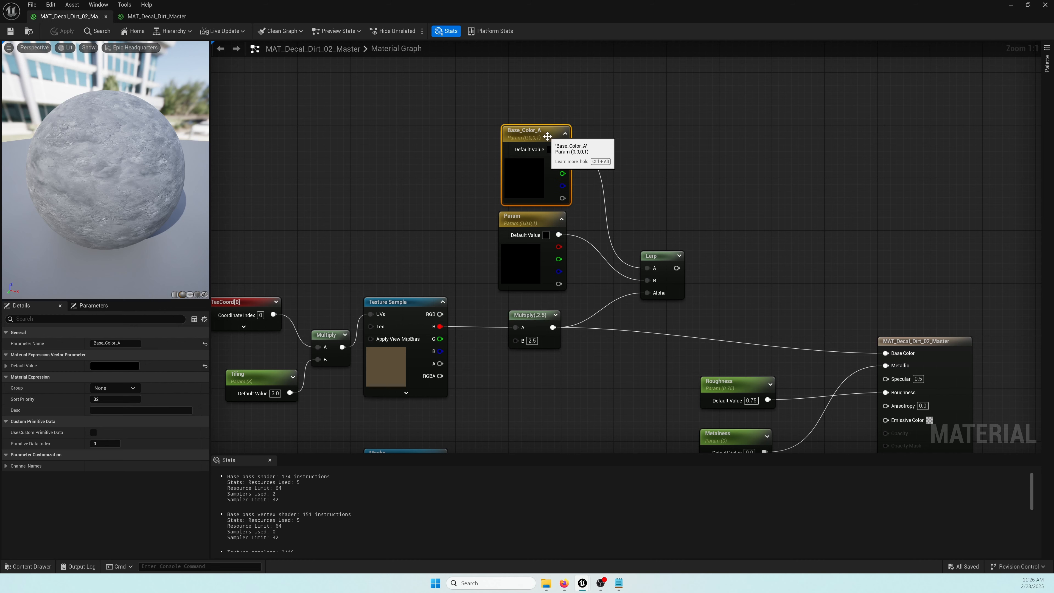
Rename the lower colour parameter Base_Color_B, reusing the name copied from Base_Color_A
{"action": "left_click", "coordinate": [120, 343]}
{"action": "key", "text": "ctrl+c"}
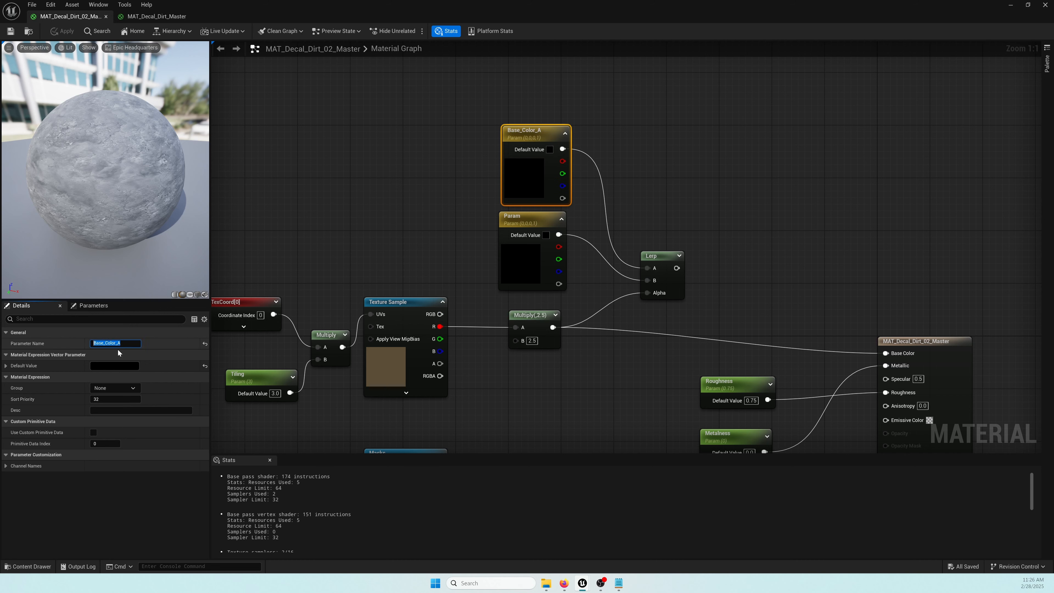
{"action": "left_click", "coordinate": [532, 217]}
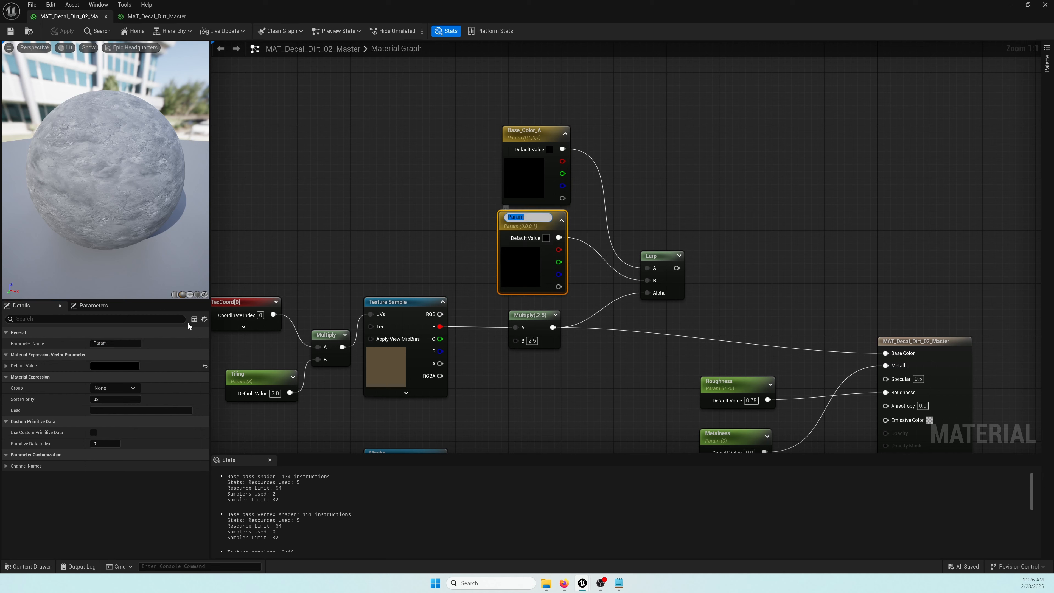
{"action": "left_click_drag", "start_coordinate": [110, 343], "coordinate": [73, 343]}
{"action": "key", "text": "ctrl+v"}
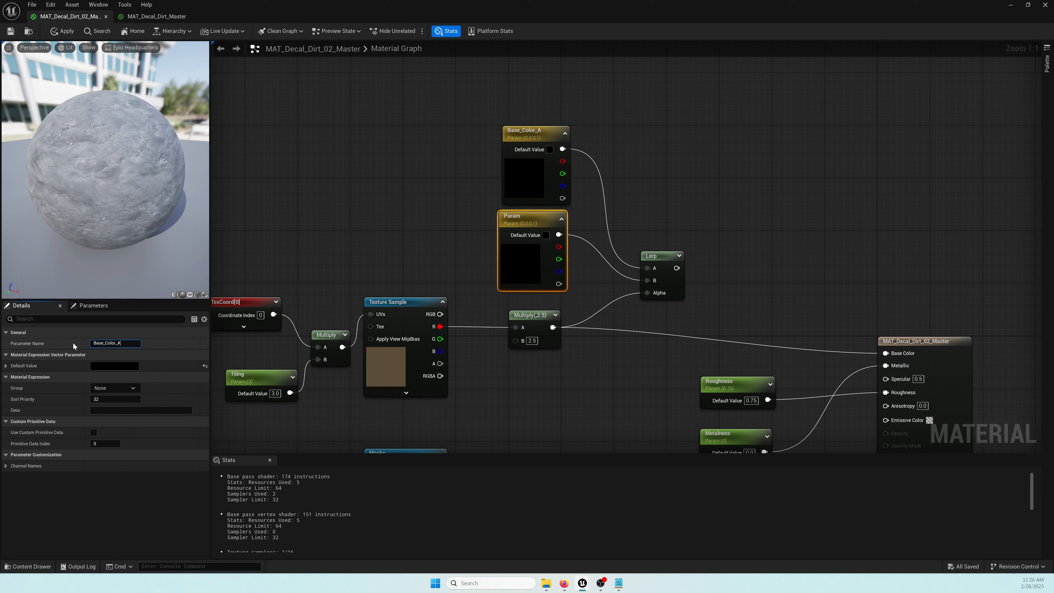
{"action": "key", "text": "shift+Left"}
{"action": "key", "text": "BackSpace"}
{"action": "type", "text": "B"}
{"action": "key", "text": "Return"}
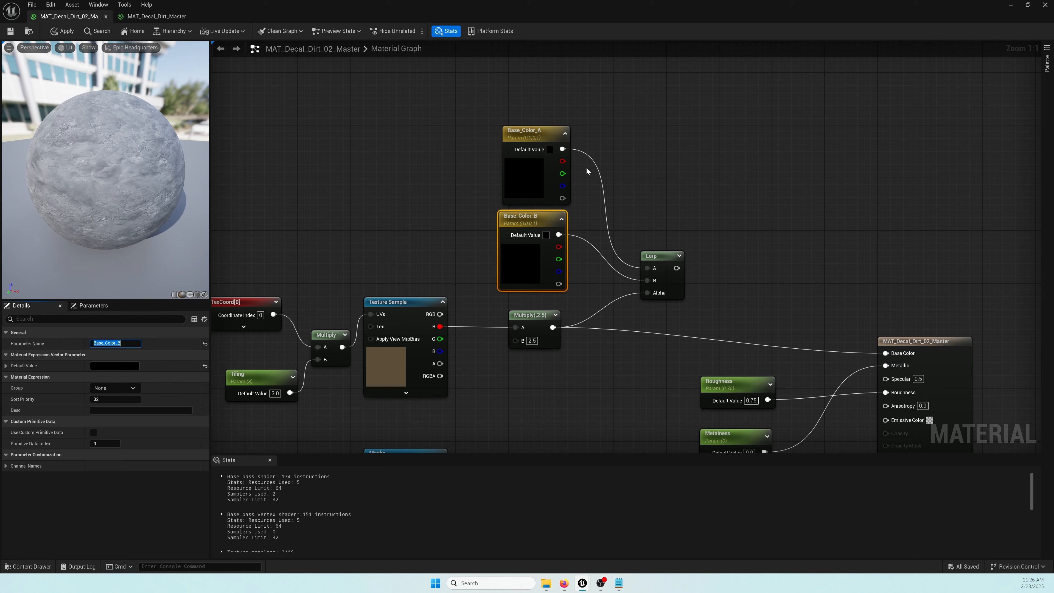
Connect the Lerp output to the material's Base Color and set Base_Color_A's default to a pale yellow, about 1, 0.845, 0.406
{"action": "left_click_drag", "start_coordinate": [676, 268], "coordinate": [892, 360]}
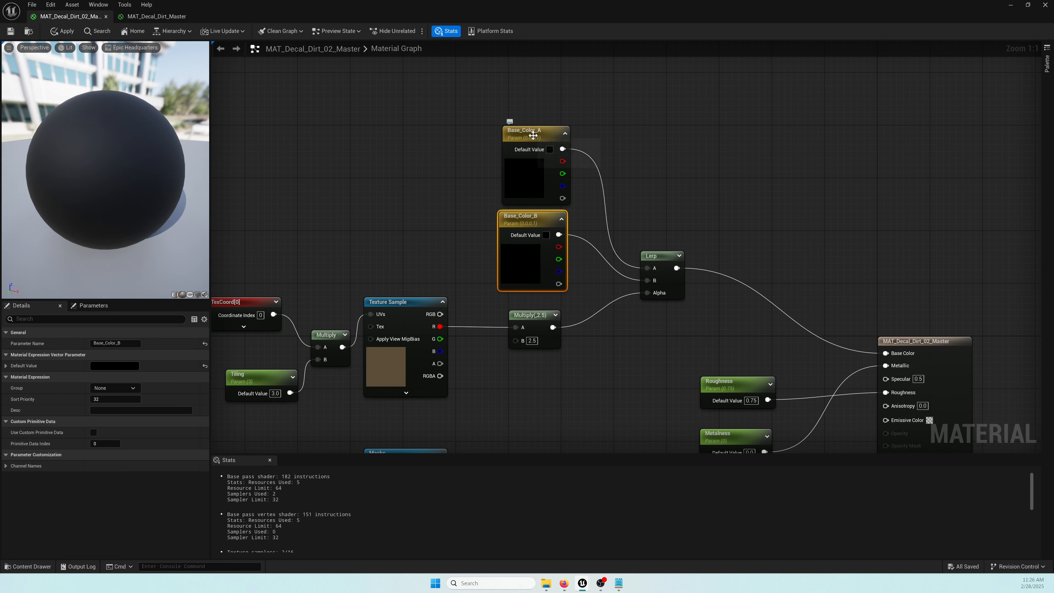
{"action": "left_click_drag", "start_coordinate": [536, 135], "coordinate": [530, 129]}
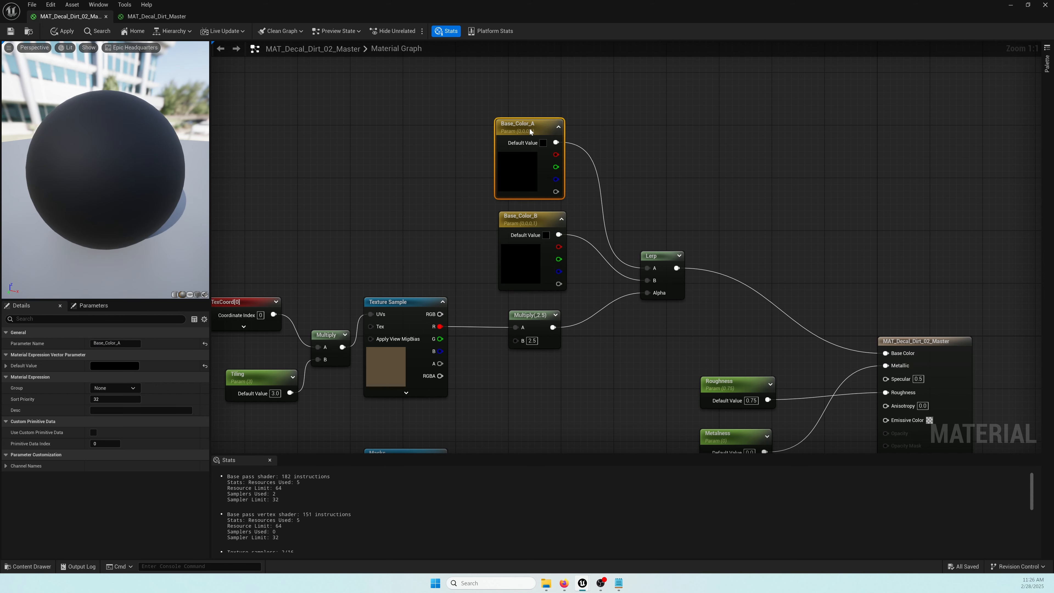
{"action": "left_click", "coordinate": [124, 366]}
{"action": "left_click", "coordinate": [178, 431]}
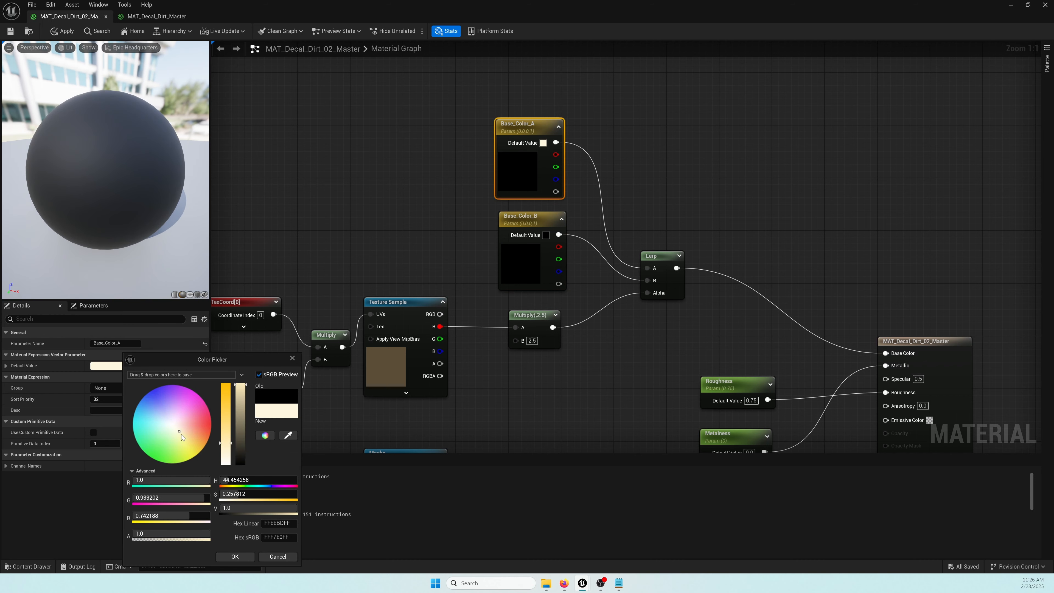
{"action": "left_click_drag", "start_coordinate": [242, 405], "coordinate": [242, 392]}
{"action": "left_click", "coordinate": [227, 416]}
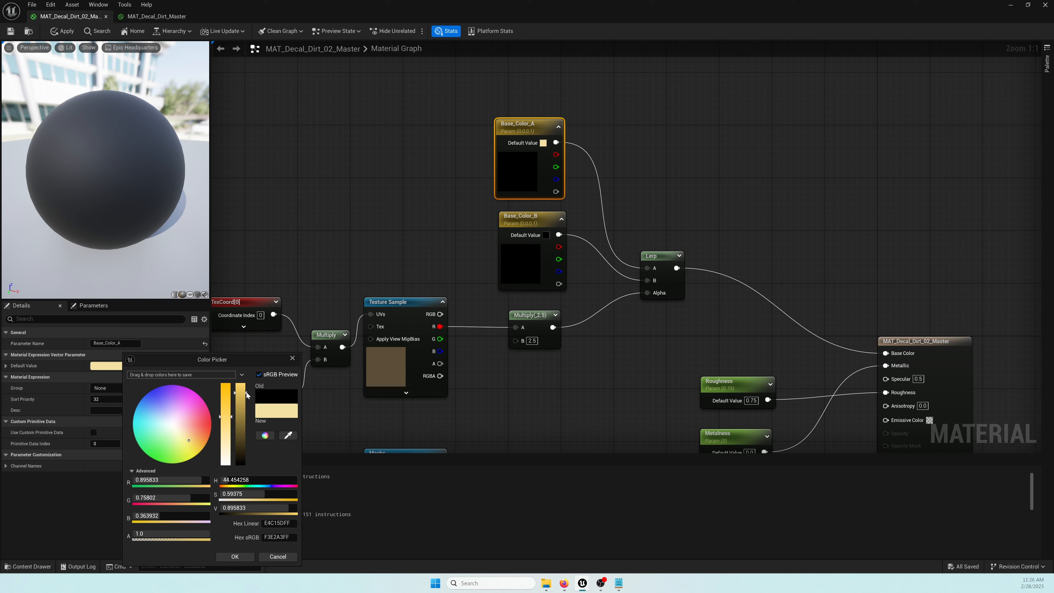
{"action": "left_click_drag", "start_coordinate": [247, 394], "coordinate": [247, 377]}
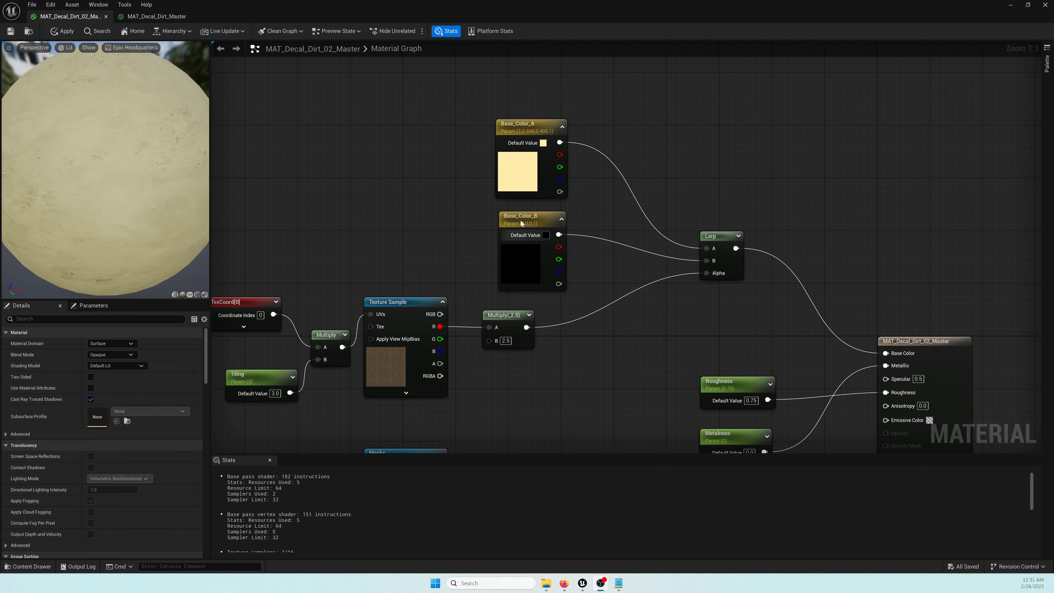
Shift the Base_Color_B node slightly and set its default to a muted reddish brown, about 0.156, 0.083, 0.077
{"action": "left_click_drag", "start_coordinate": [515, 249], "coordinate": [505, 256]}
{"action": "left_click", "coordinate": [136, 365]}
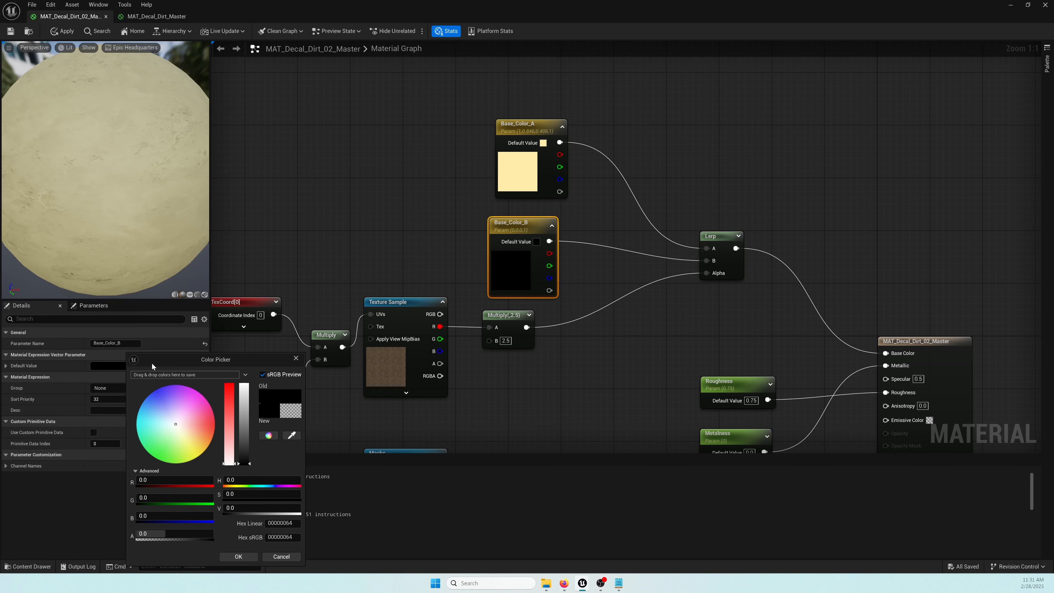
{"action": "left_click", "coordinate": [194, 438]}
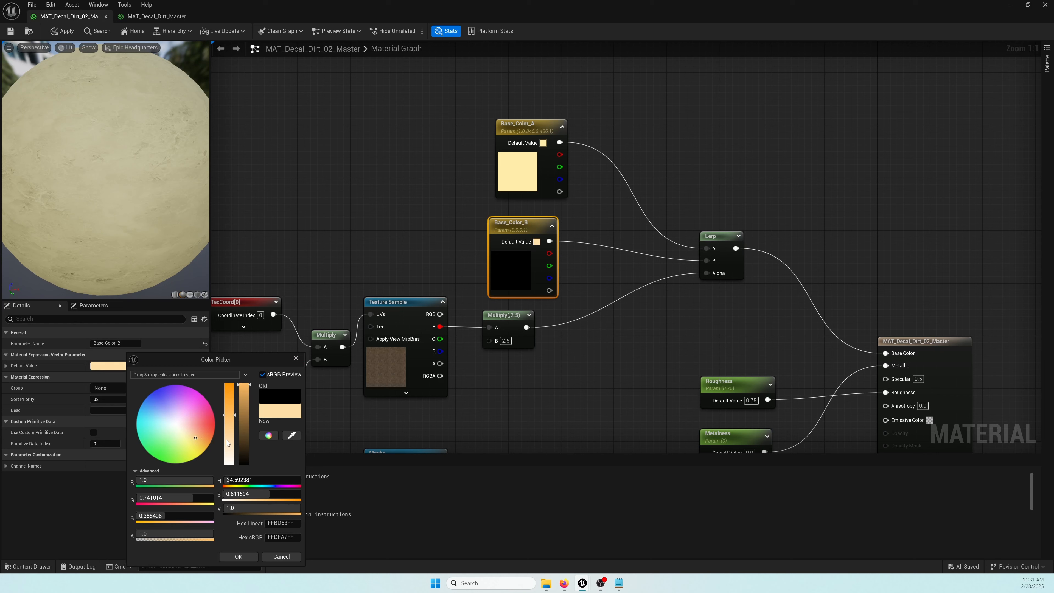
{"action": "left_click", "coordinate": [238, 435]}
{"action": "left_click", "coordinate": [200, 432]}
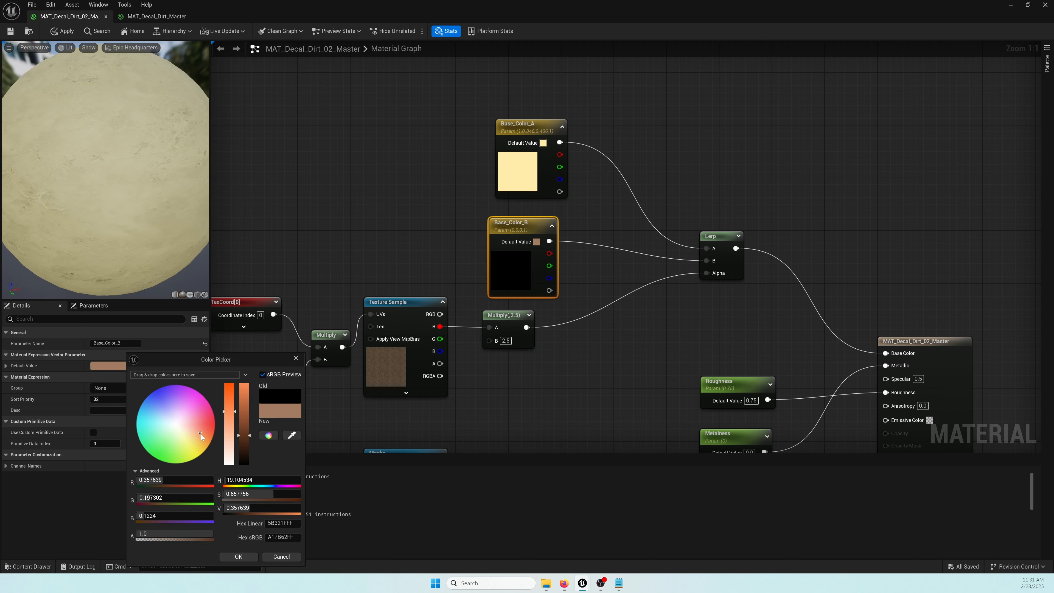
{"action": "left_click", "coordinate": [244, 442]}
{"action": "left_click", "coordinate": [197, 426]}
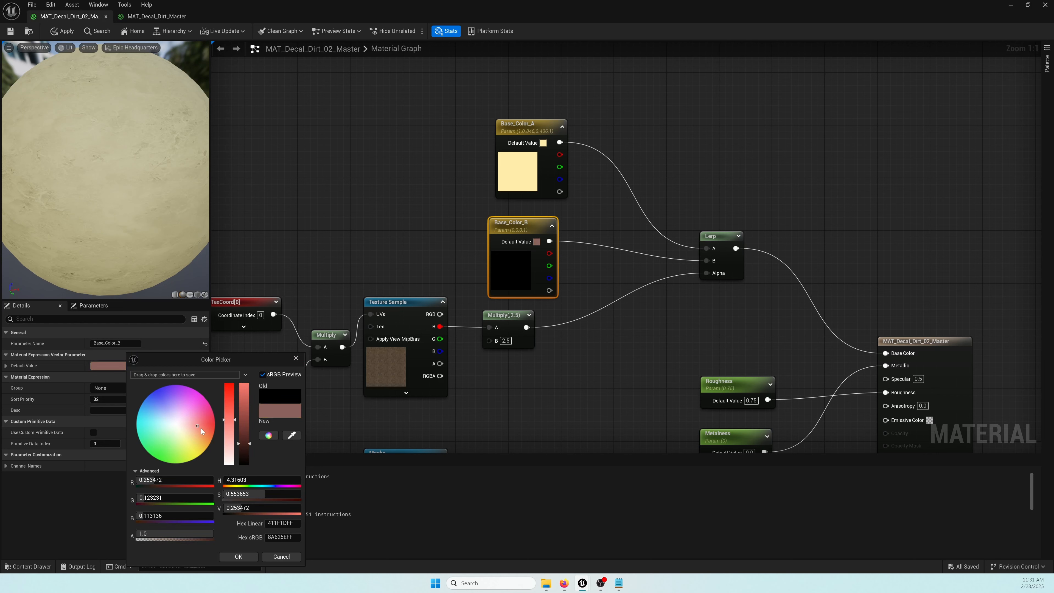
{"action": "left_click", "coordinate": [241, 451]}
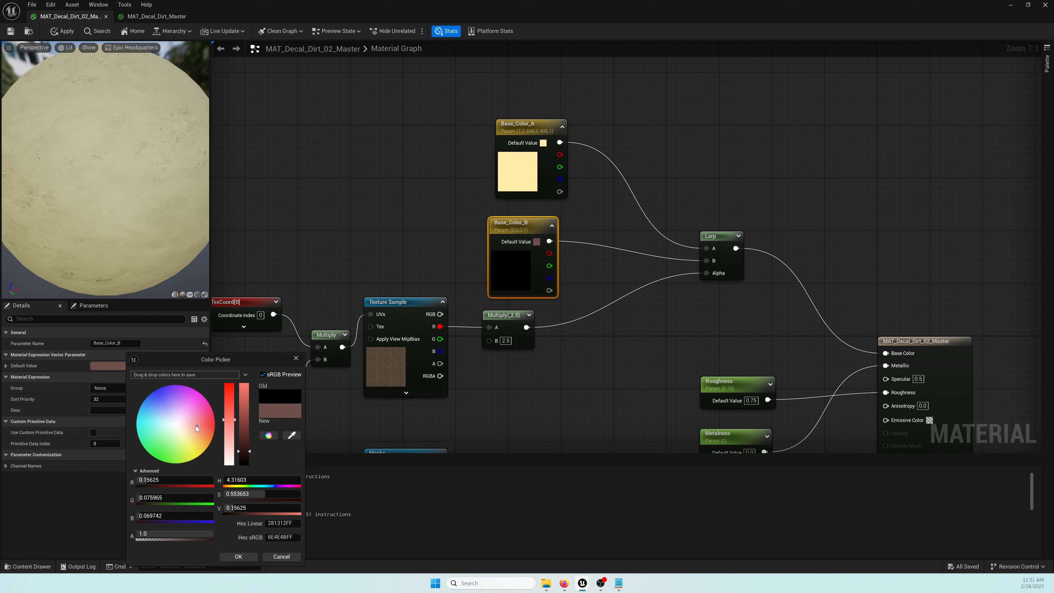
{"action": "left_click", "coordinate": [195, 426]}
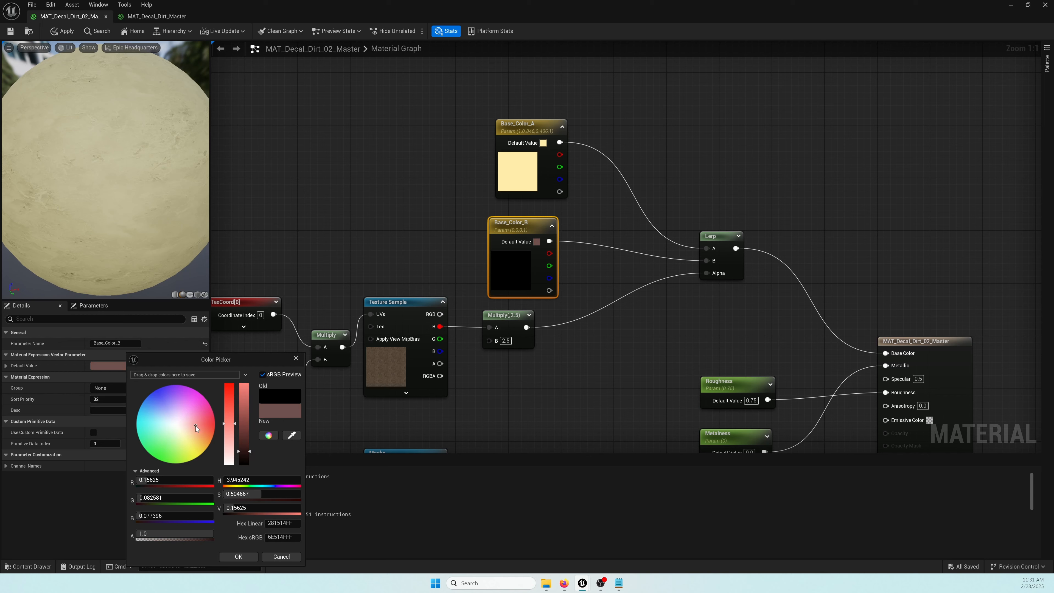
{"action": "left_click", "coordinate": [238, 556]}
{"action": "right_click_drag", "start_coordinate": [153, 215], "coordinate": [153, 182]}
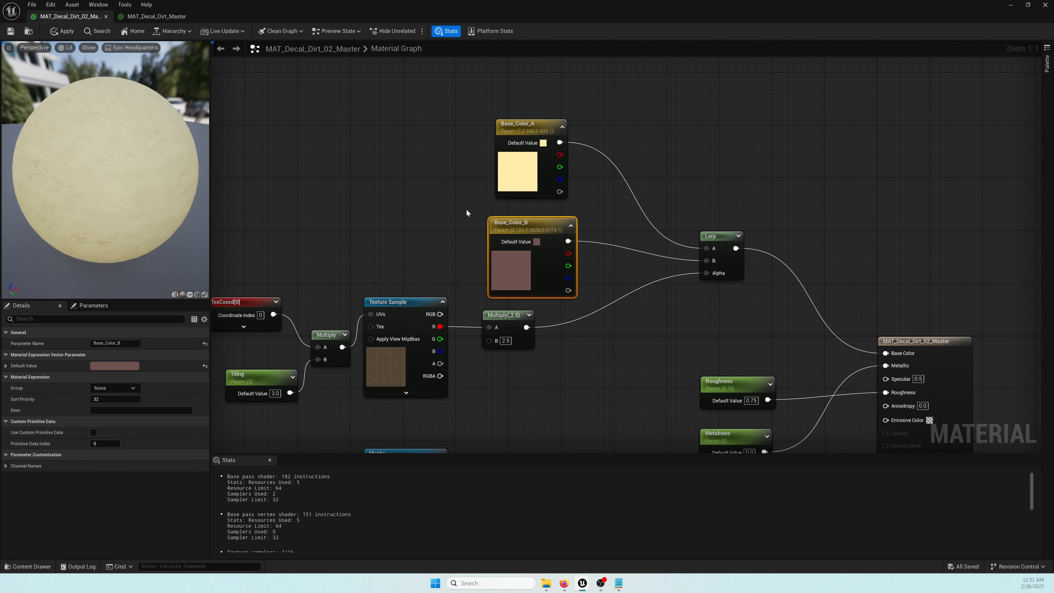
Align the Base_Color_A node above Base_Color_B and set its default to a darker tan, about 0.67, 0.529, 0.315
{"action": "left_click_drag", "start_coordinate": [505, 133], "coordinate": [499, 133]}
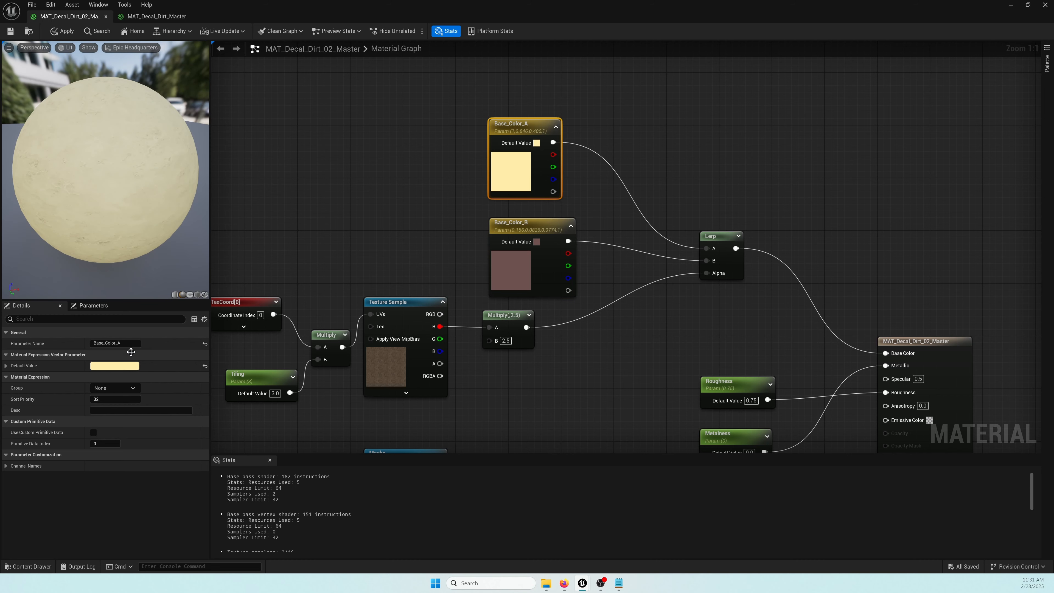
{"action": "left_click", "coordinate": [125, 367]}
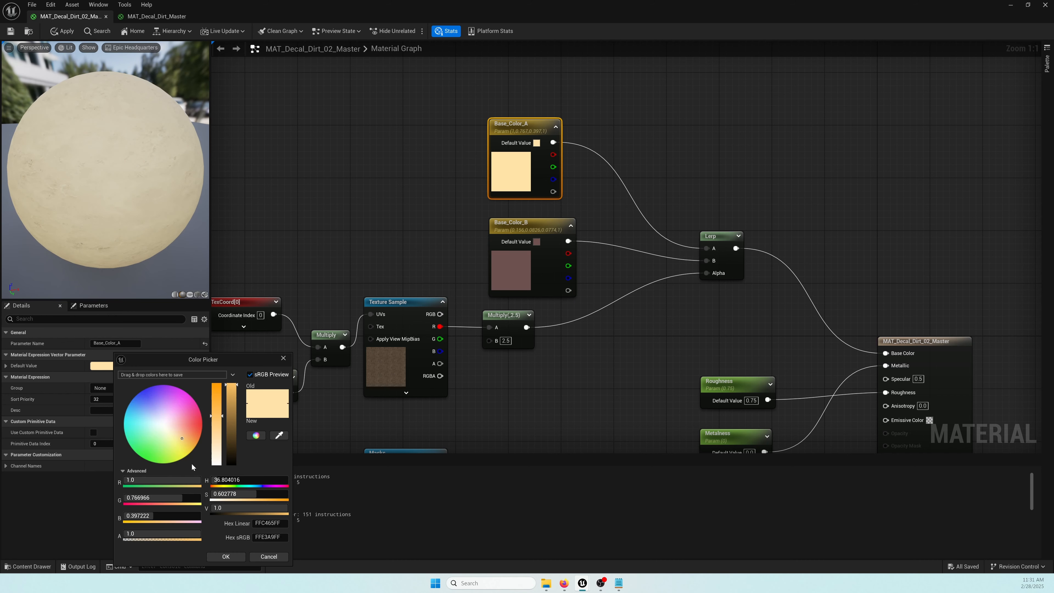
{"action": "left_click", "coordinate": [231, 410]}
{"action": "left_click", "coordinate": [181, 437]}
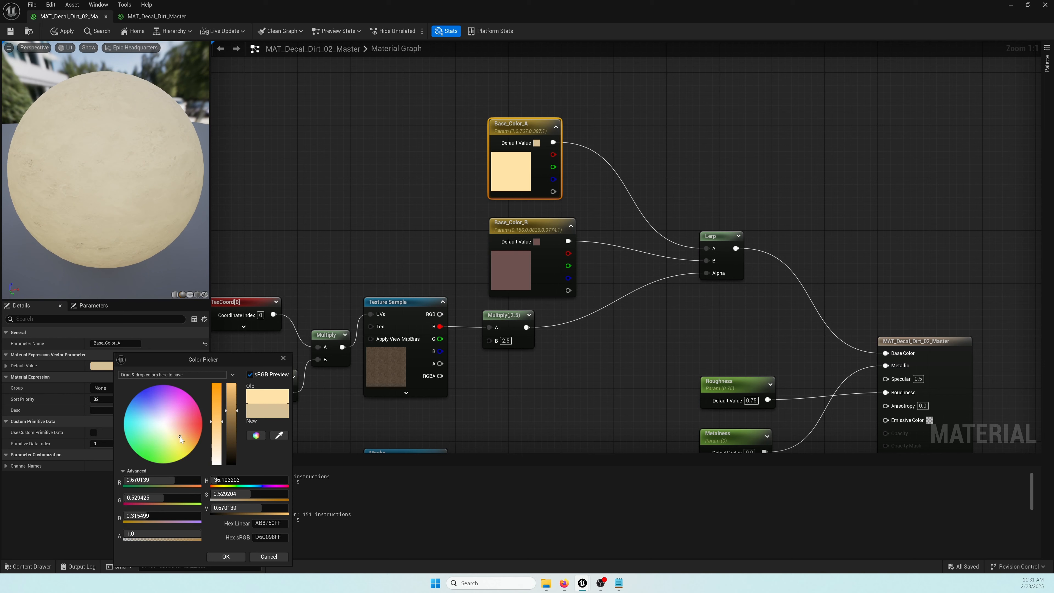
{"action": "left_click", "coordinate": [224, 556]}
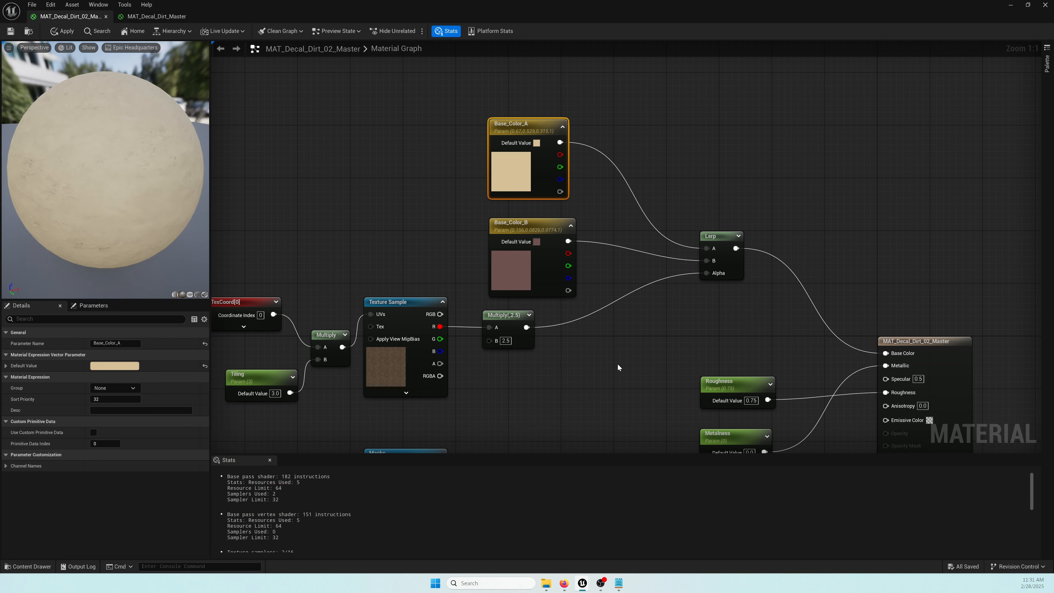
{"action": "mouse_move", "coordinate": [132, 183]}
{"action": "right_mouse_down"}
{"action": "mouse_move", "coordinate": [132, 166]}
{"action": "mouse_move", "coordinate": [131, 182]}
{"action": "right_mouse_up"}
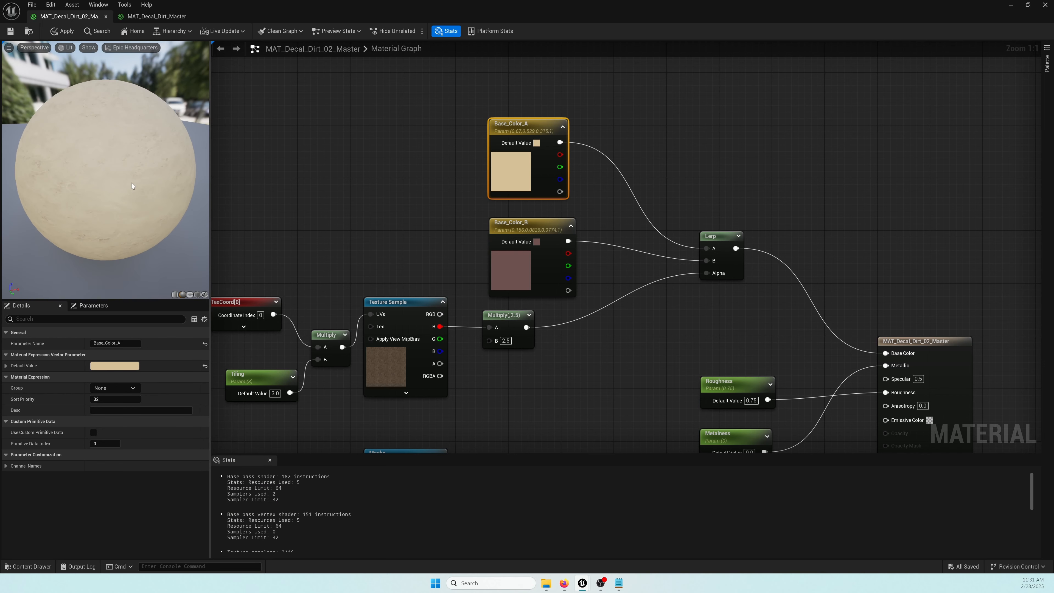
Set the B value of the mud texture's Multiply node to 5 and check the preview sphere up close
{"action": "left_click", "coordinate": [436, 274]}
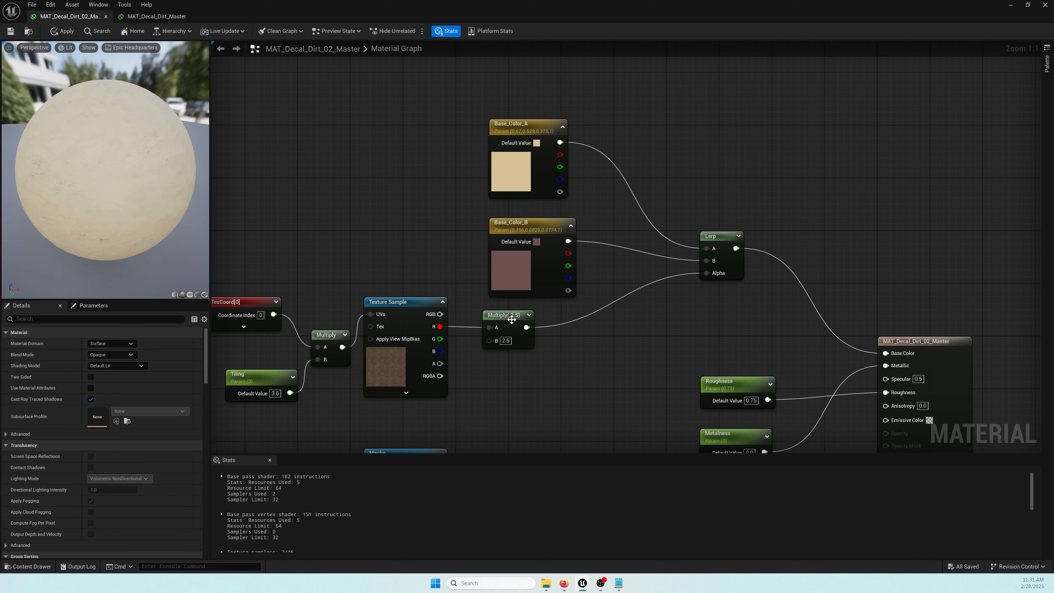
{"action": "left_click", "coordinate": [512, 323]}
{"action": "left_click", "coordinate": [505, 340]}
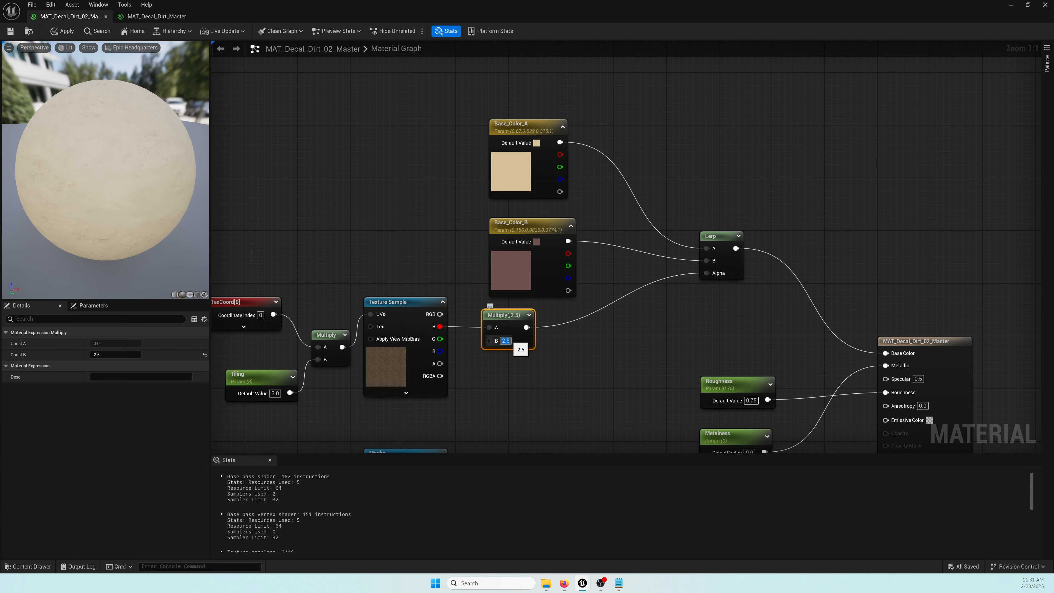
{"action": "type", "text": "5"}
{"action": "key", "text": "Return"}
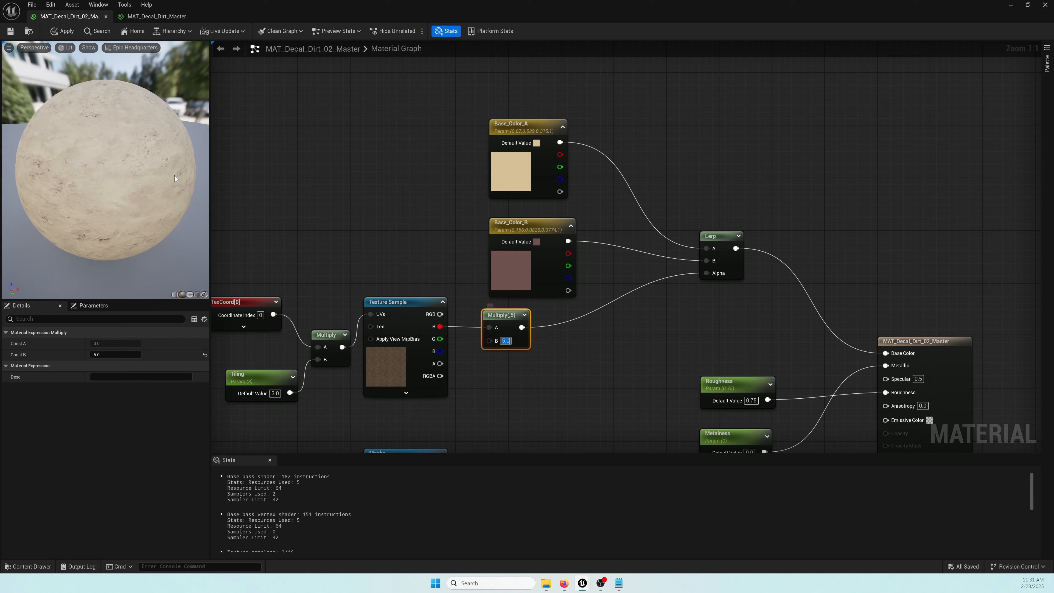
{"action": "scroll", "coordinate": [154, 201], "scroll_direction": "up", "scroll_amount": 4}
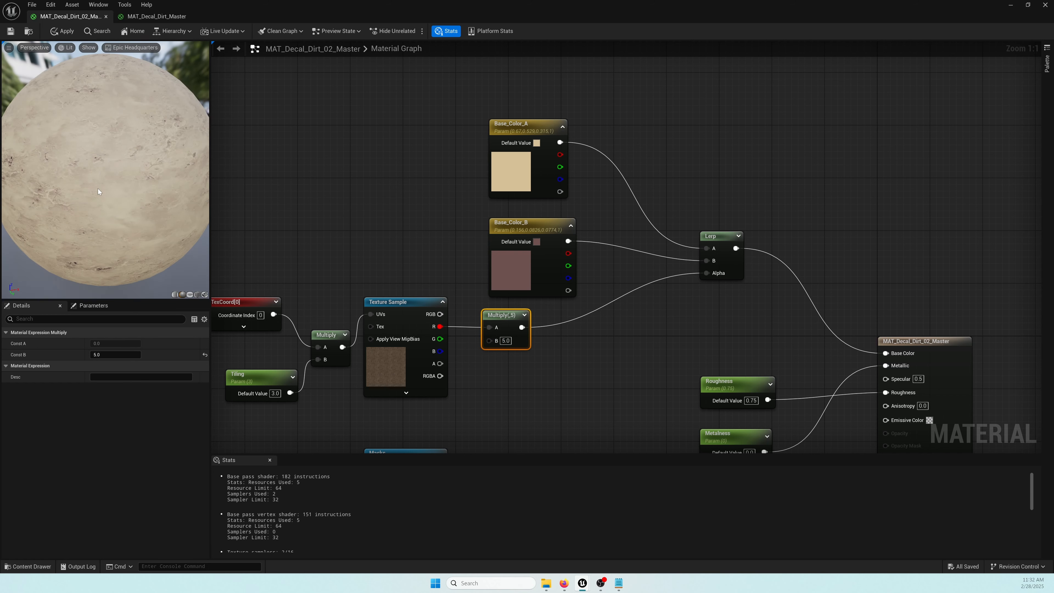
{"action": "scroll", "coordinate": [105, 170], "scroll_direction": "up", "scroll_amount": 3}
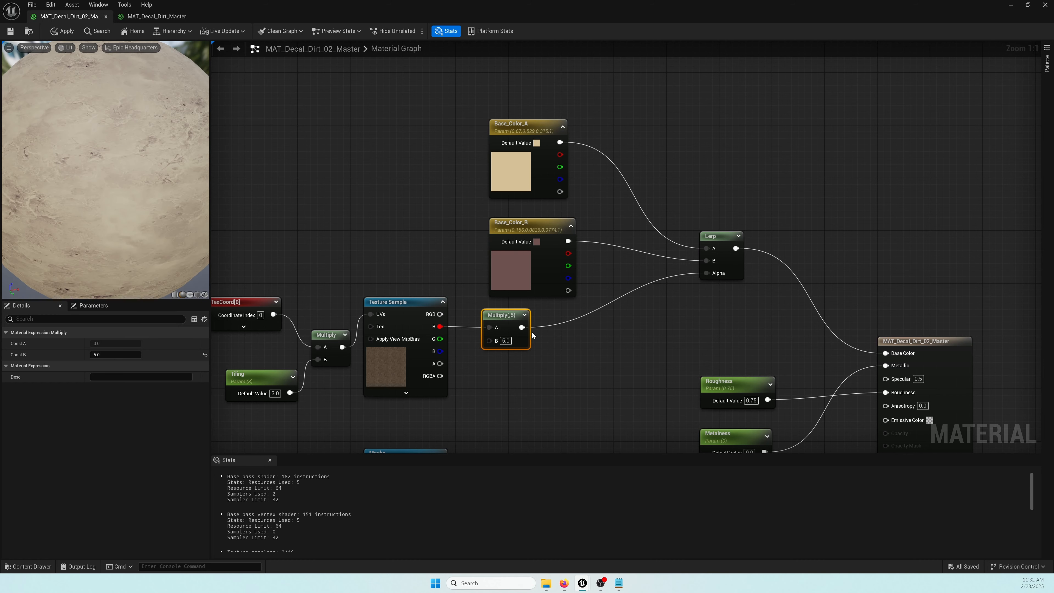
Insert a Power node between the mud texture's Multiply and the Lerp Alpha, in line with the Multiply node
{"action": "left_click_drag", "start_coordinate": [521, 327], "coordinate": [576, 340]}
{"action": "type", "text": "power"}
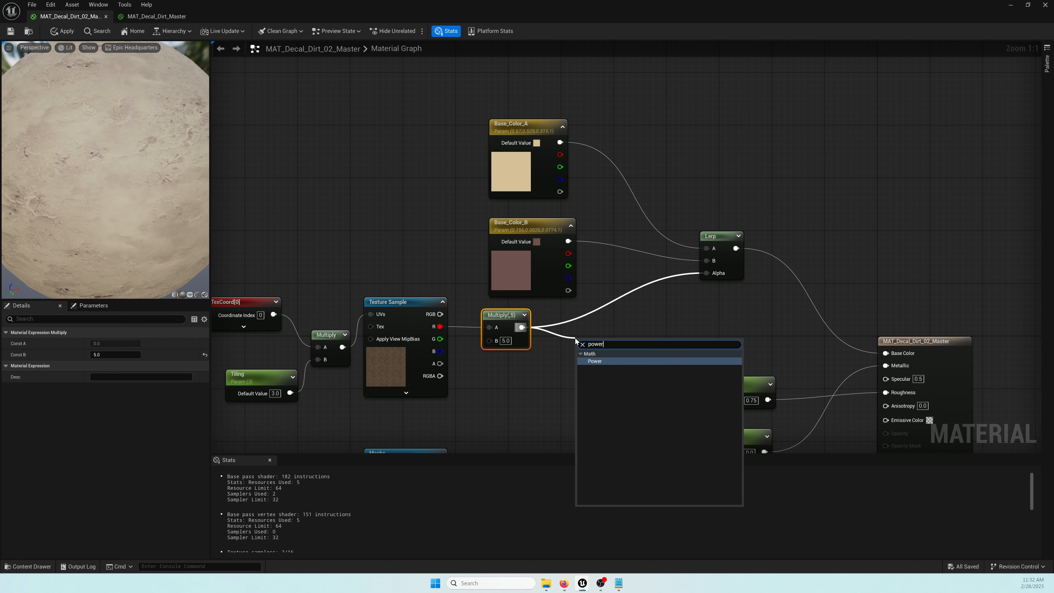
{"action": "key", "text": "Return"}
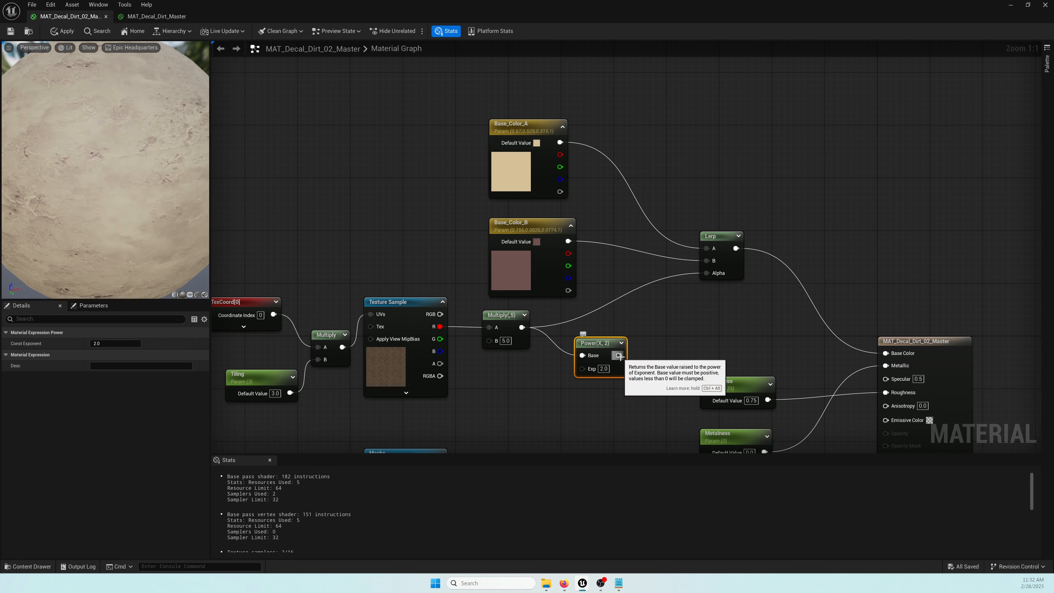
{"action": "left_click_drag", "start_coordinate": [618, 355], "coordinate": [709, 275]}
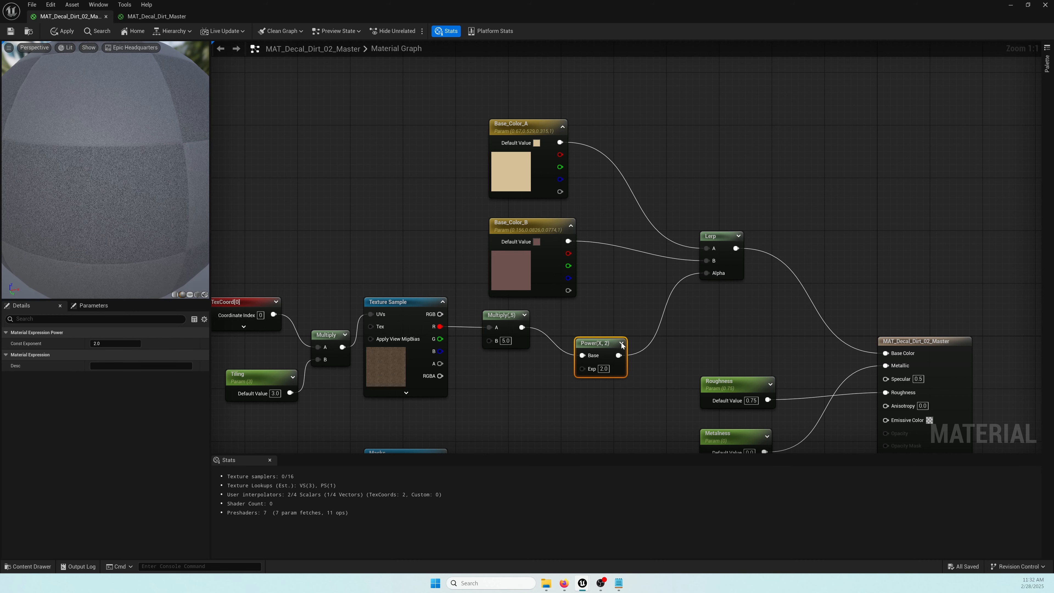
{"action": "left_click_drag", "start_coordinate": [600, 341], "coordinate": [599, 320]}
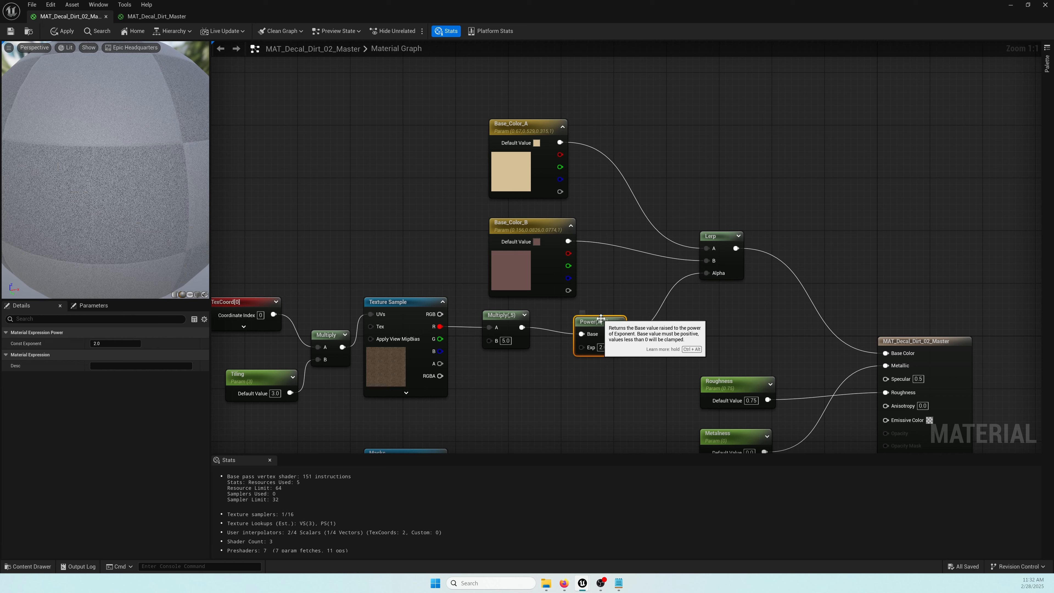
Try exponents of 0.75, 0.5 and 0 on the Power node, settle on 0.4 and inspect the preview sphere
{"action": "left_click", "coordinate": [603, 347]}
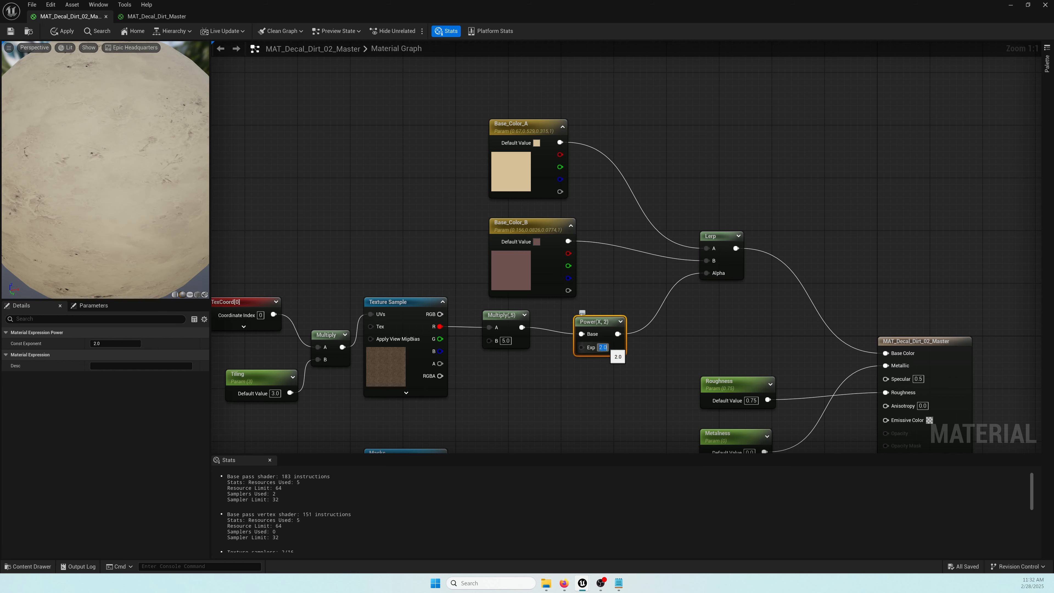
{"action": "type", "text": "0.75"}
{"action": "key", "text": "Return"}
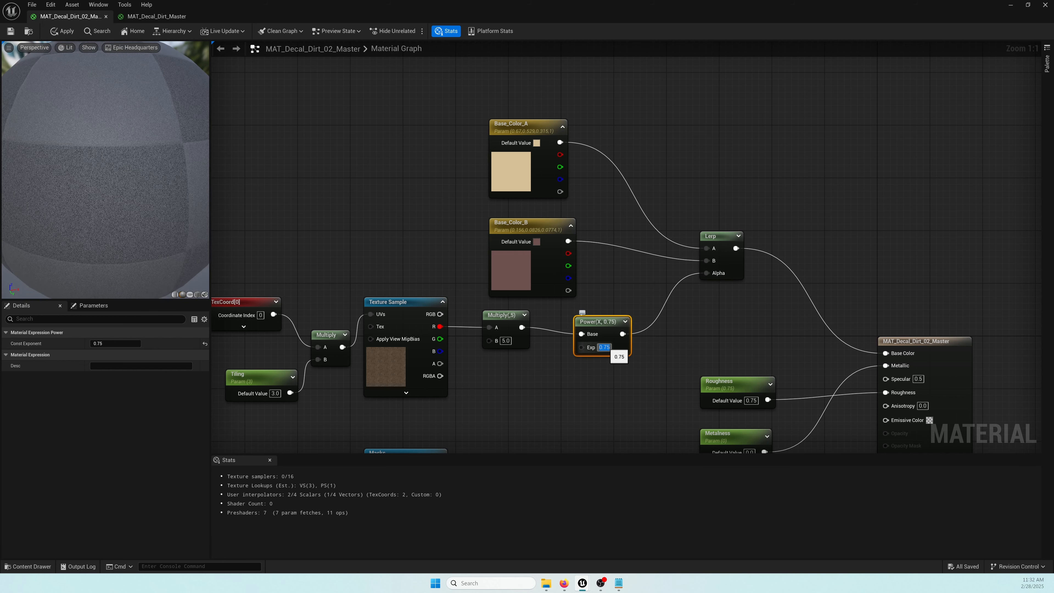
{"action": "type", "text": "0.5"}
{"action": "key", "text": "Return"}
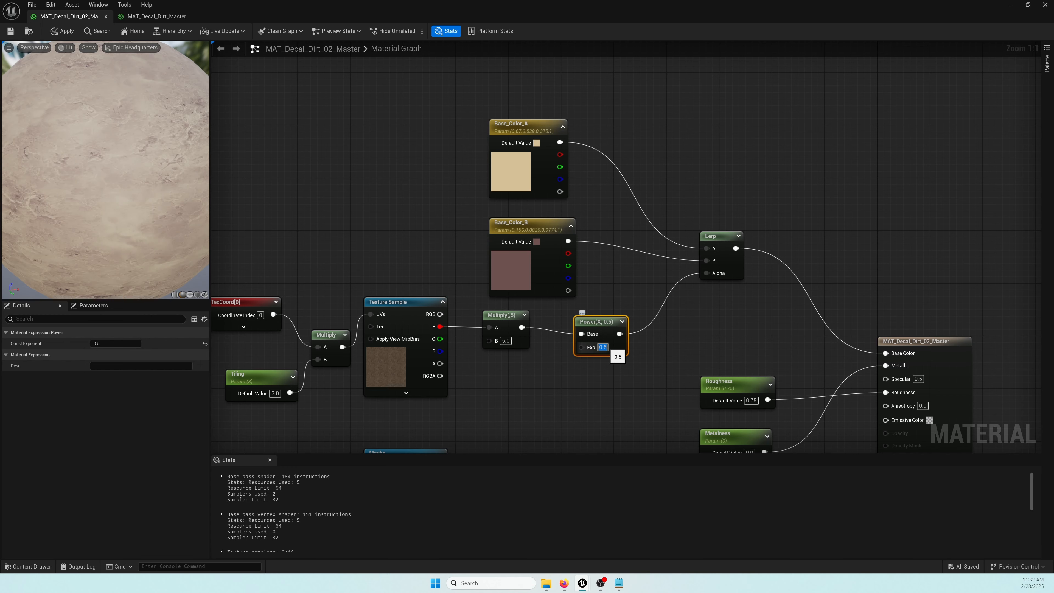
{"action": "type", "text": "0"}
{"action": "key", "text": "Return"}
{"action": "type", "text": "."}
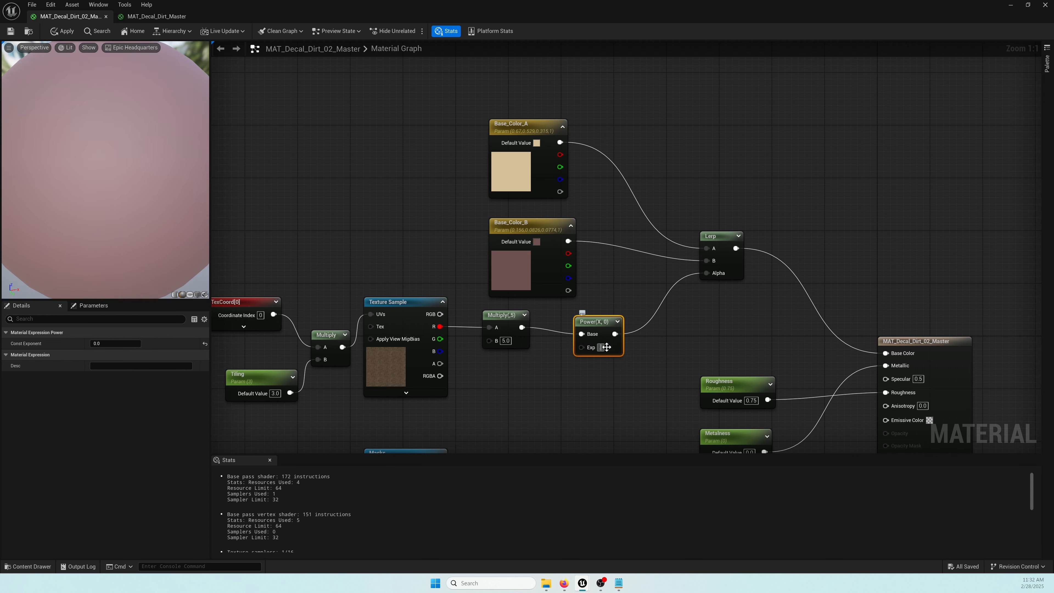
{"action": "type", "text": "5"}
{"action": "key", "text": "Return"}
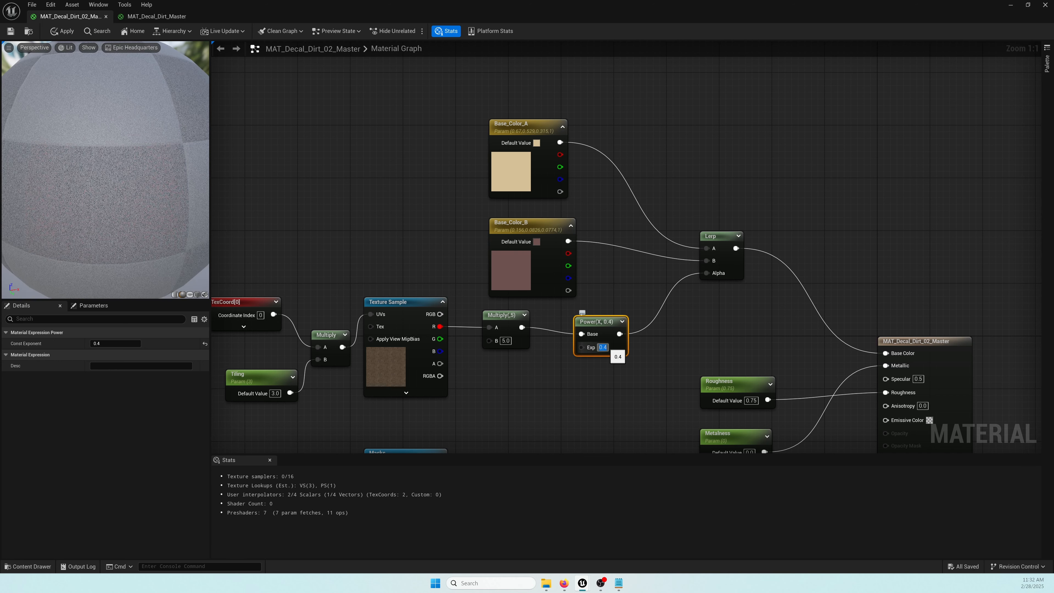
{"action": "scroll", "coordinate": [159, 185], "scroll_direction": "down", "scroll_amount": 5}
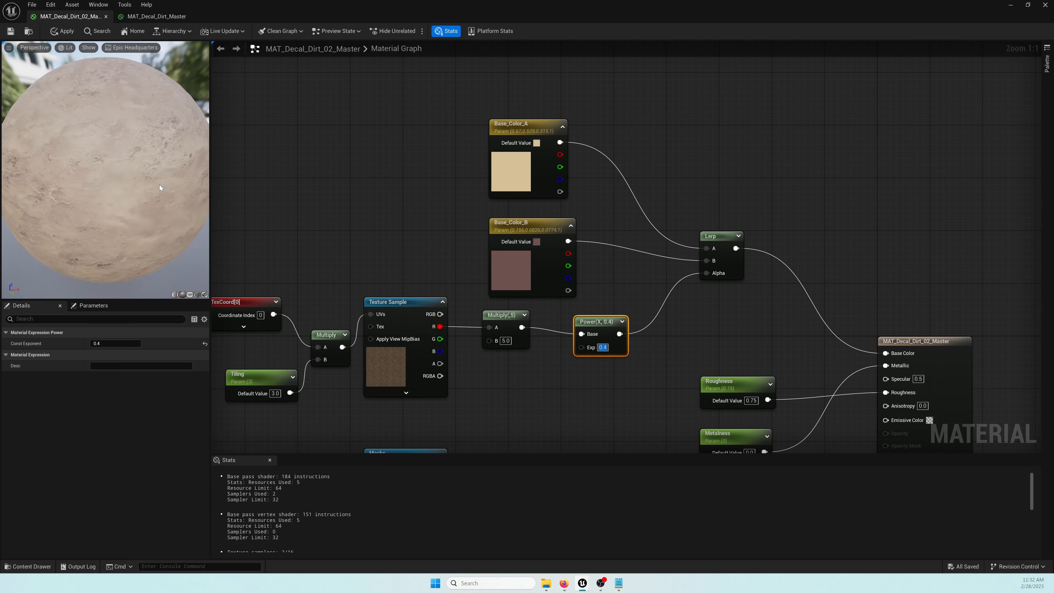
{"action": "scroll", "coordinate": [159, 184], "scroll_direction": "up", "scroll_amount": 3}
{"action": "mouse_move", "coordinate": [159, 184]}
{"action": "right_mouse_down"}
{"action": "mouse_move", "coordinate": [159, 216]}
{"action": "mouse_move", "coordinate": [158, 185]}
{"action": "right_mouse_up"}
{"action": "left_click_drag", "start_coordinate": [159, 185], "coordinate": [199, 177]}
Set the B value of the mud texture's Multiply node to 4 and inspect the result on the preview sphere
{"action": "left_click", "coordinate": [498, 318]}
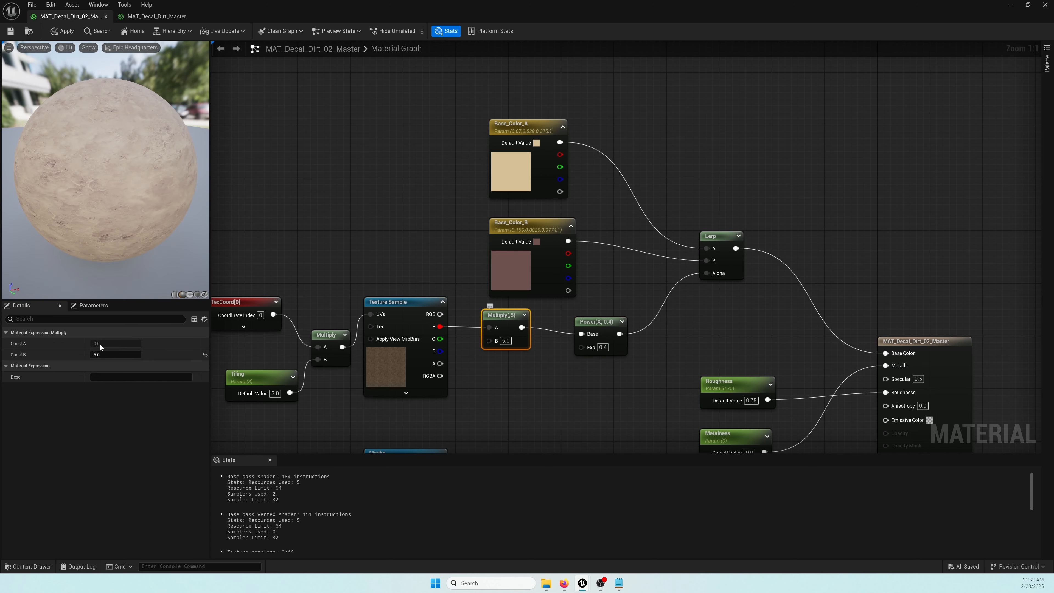
{"action": "left_click", "coordinate": [102, 354]}
{"action": "type", "text": "4"}
{"action": "key", "text": "Return"}
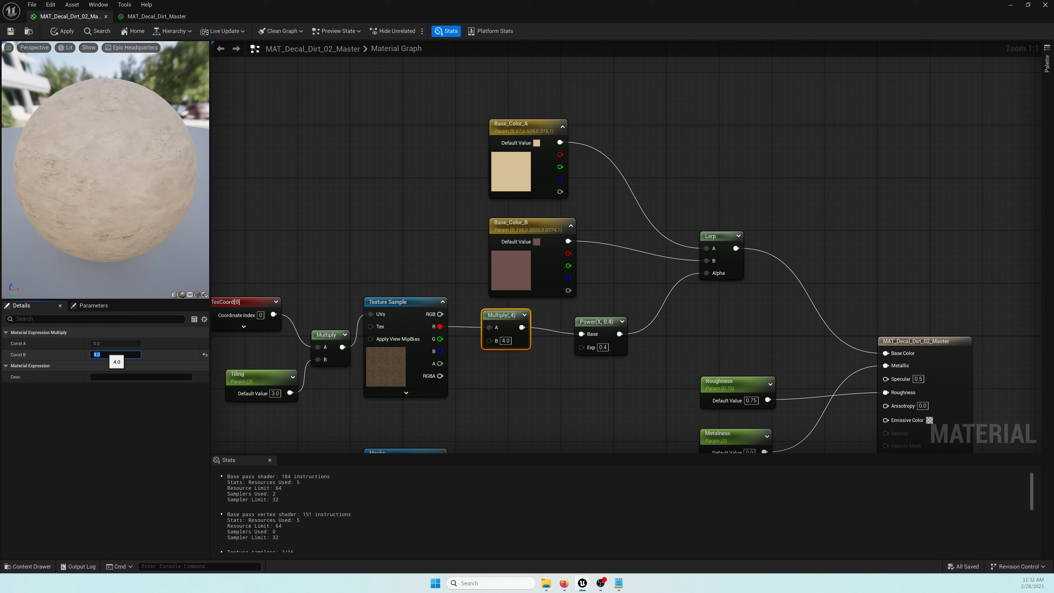
{"action": "scroll", "coordinate": [111, 209], "scroll_direction": "up", "scroll_amount": 5}
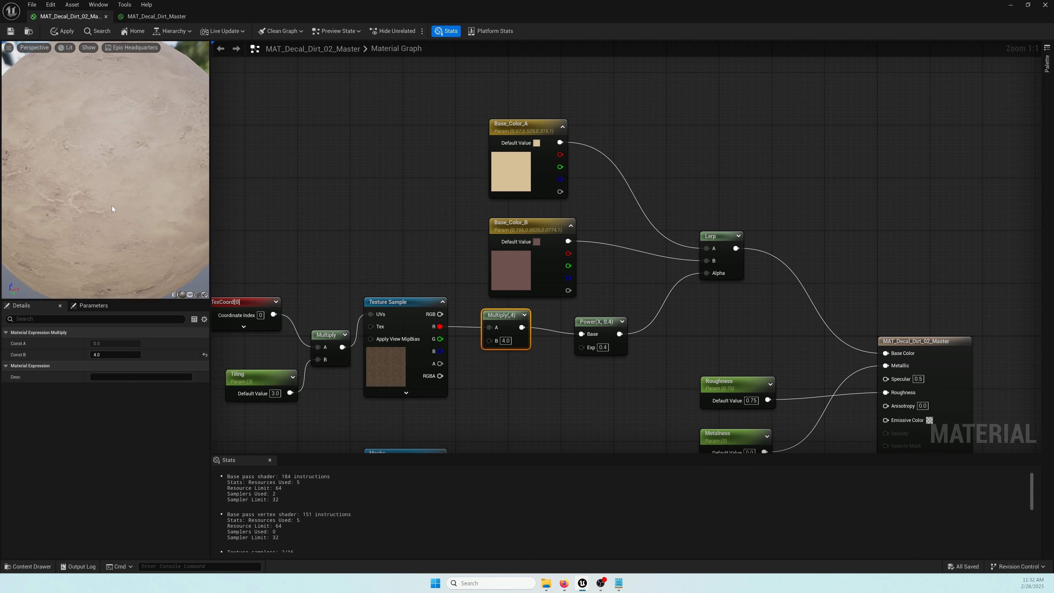
{"action": "left_click_drag", "start_coordinate": [112, 208], "coordinate": [115, 208]}
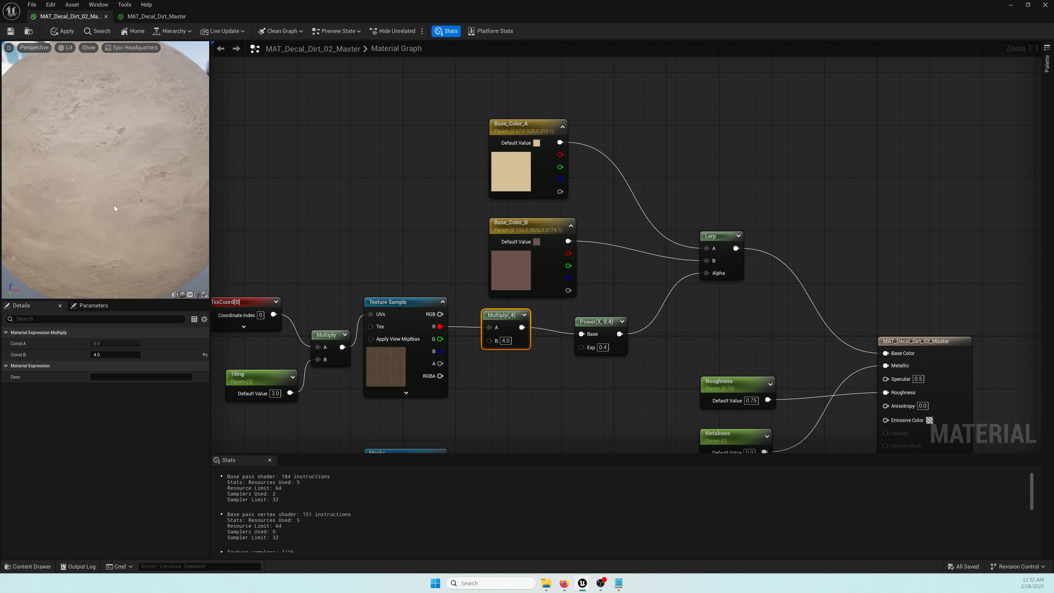
{"action": "scroll", "coordinate": [114, 206], "scroll_direction": "down", "scroll_amount": 5}
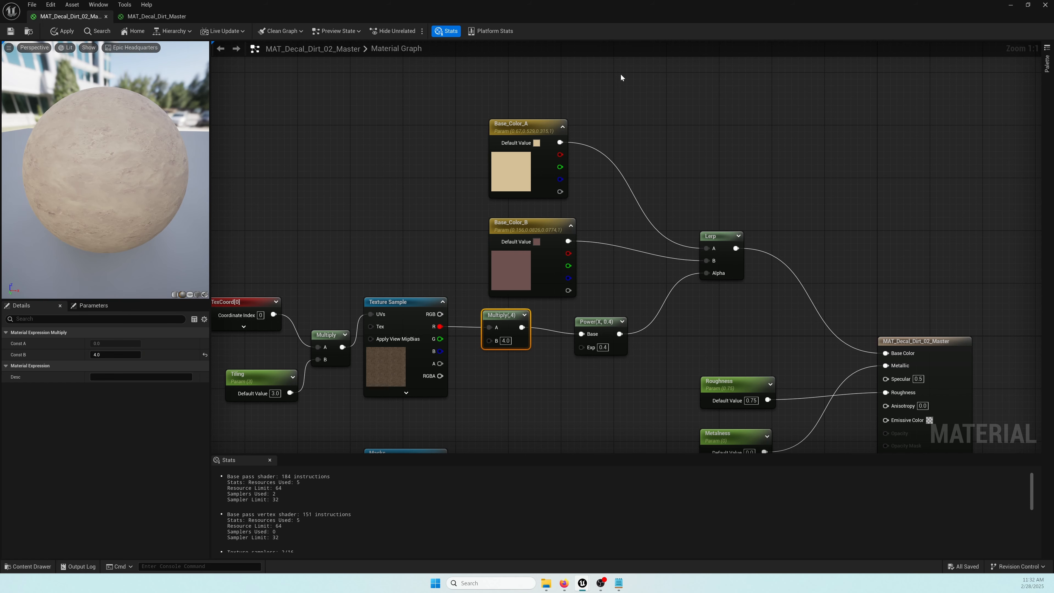
Change the material's domain to Deferred Decal and its blend mode to Translucent
{"action": "right_click_drag", "start_coordinate": [650, 152], "coordinate": [677, 109]}
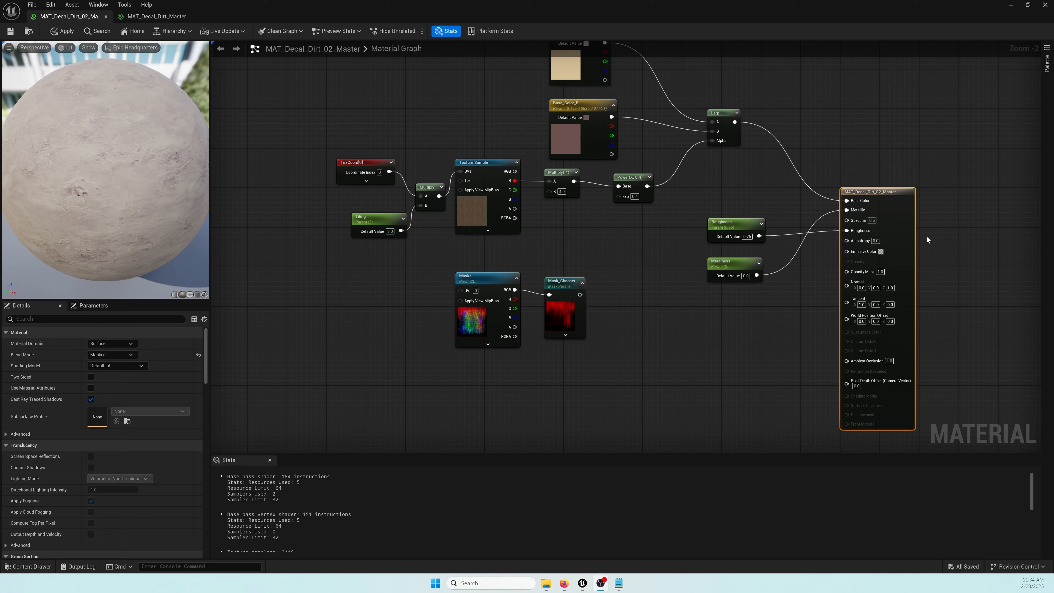
{"action": "left_click", "coordinate": [113, 344]}
{"action": "left_click", "coordinate": [117, 358]}
{"action": "left_click", "coordinate": [119, 355]}
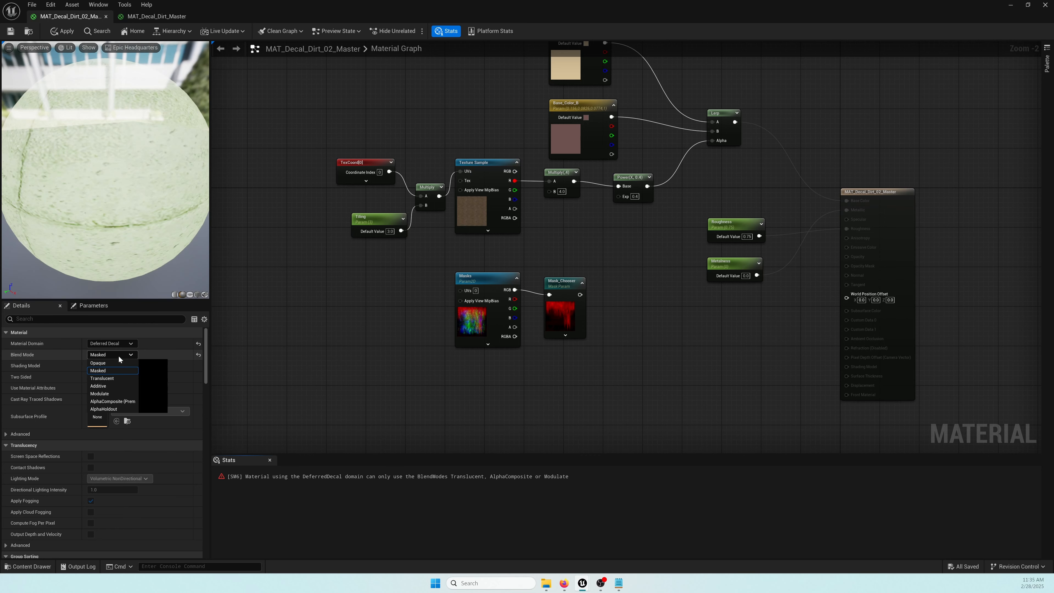
{"action": "left_click", "coordinate": [112, 378]}
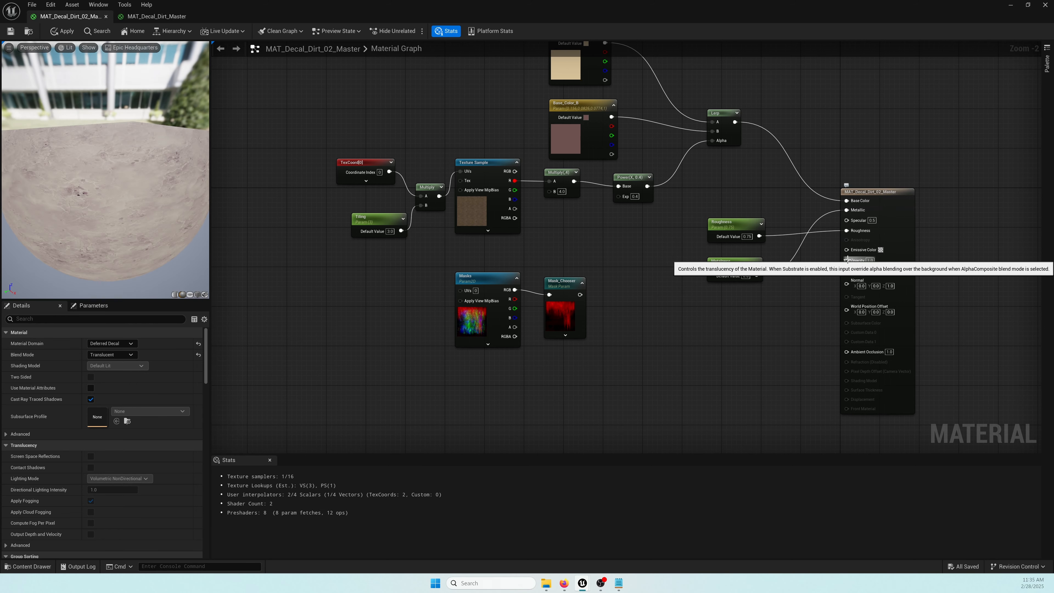
Connect the Mask_Chooser output to the material's Opacity input and inspect the decal on a different preview mesh
{"action": "left_click_drag", "start_coordinate": [846, 260], "coordinate": [580, 294]}
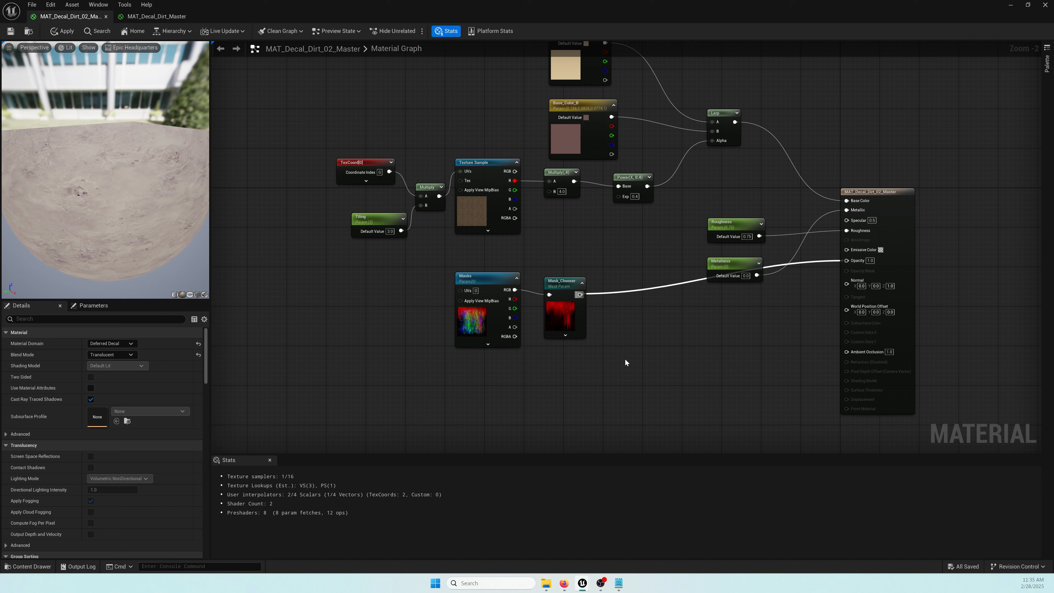
{"action": "left_click", "coordinate": [185, 293]}
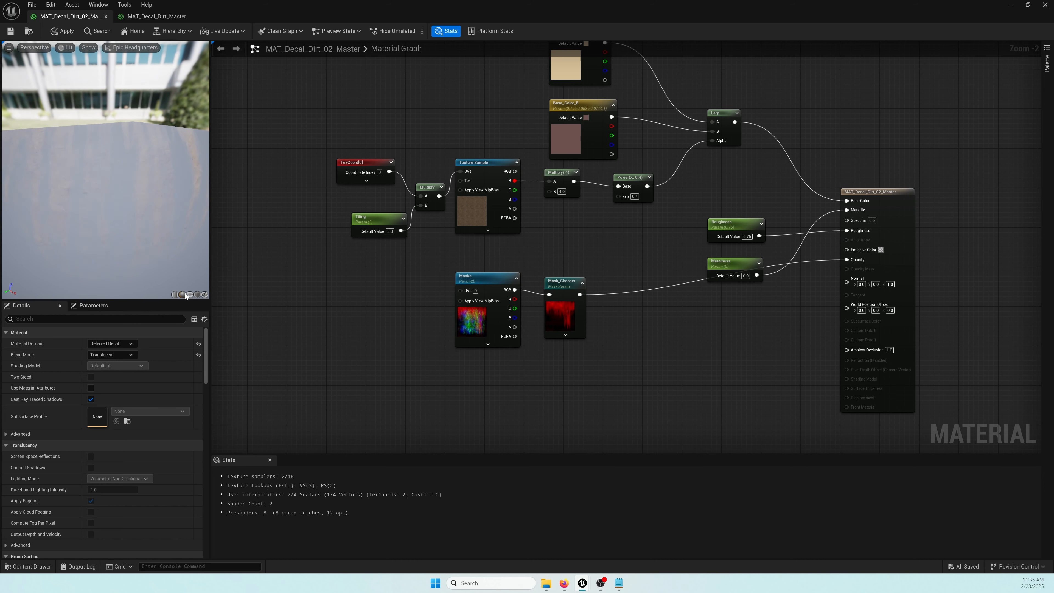
{"action": "left_click", "coordinate": [188, 293]}
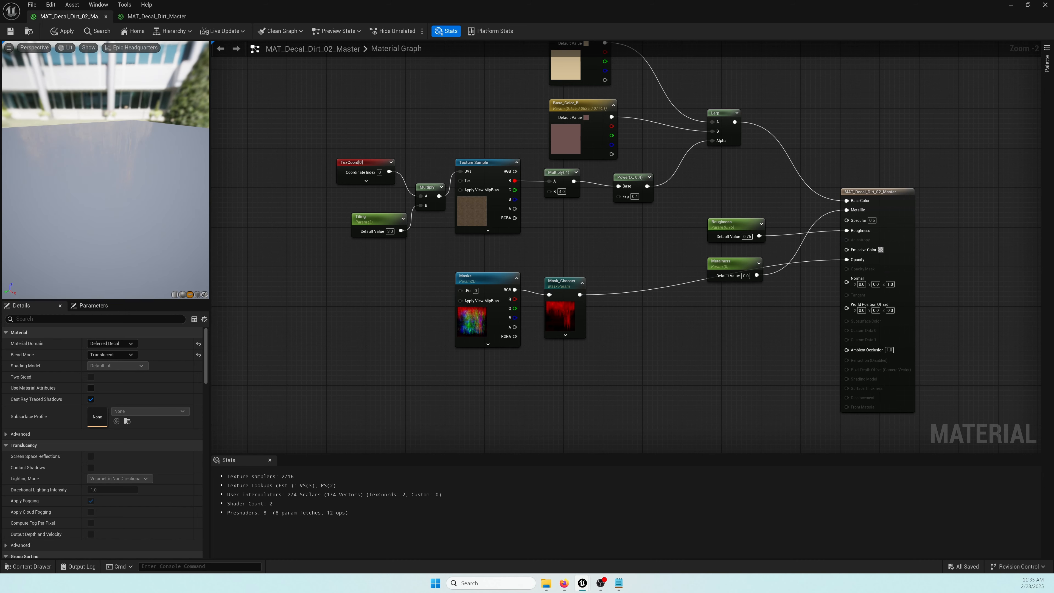
{"action": "right_click_drag", "start_coordinate": [117, 156], "coordinate": [117, 153]}
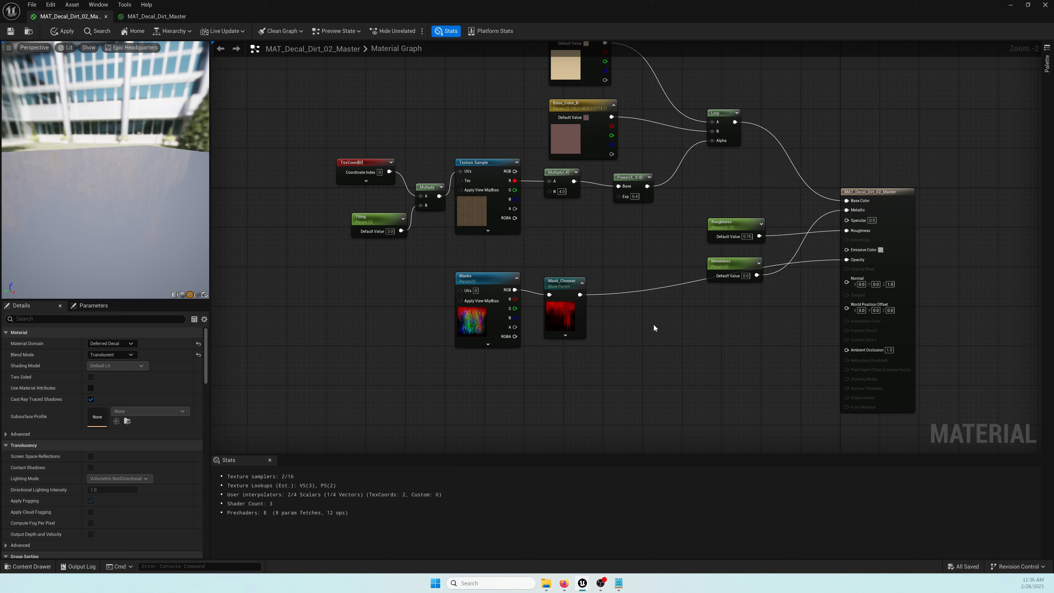
Add a Multiply node and a Constant node near Mask_Chooser, and delete the surplus Multiply node
{"action": "left_click", "coordinate": [648, 342]}
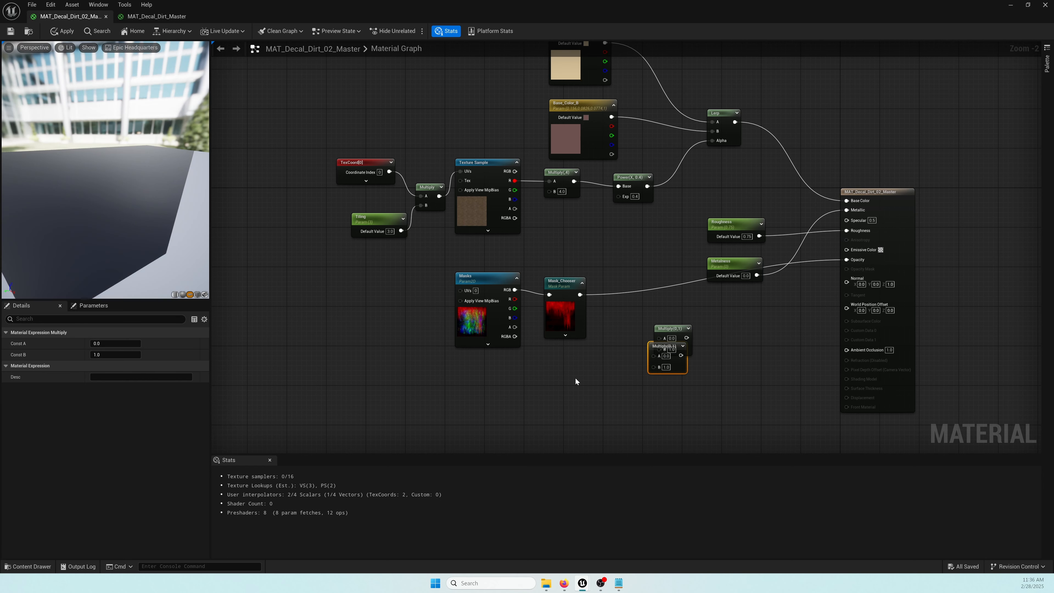
{"action": "key", "text": "1"}
{"action": "left_click", "coordinate": [575, 378]}
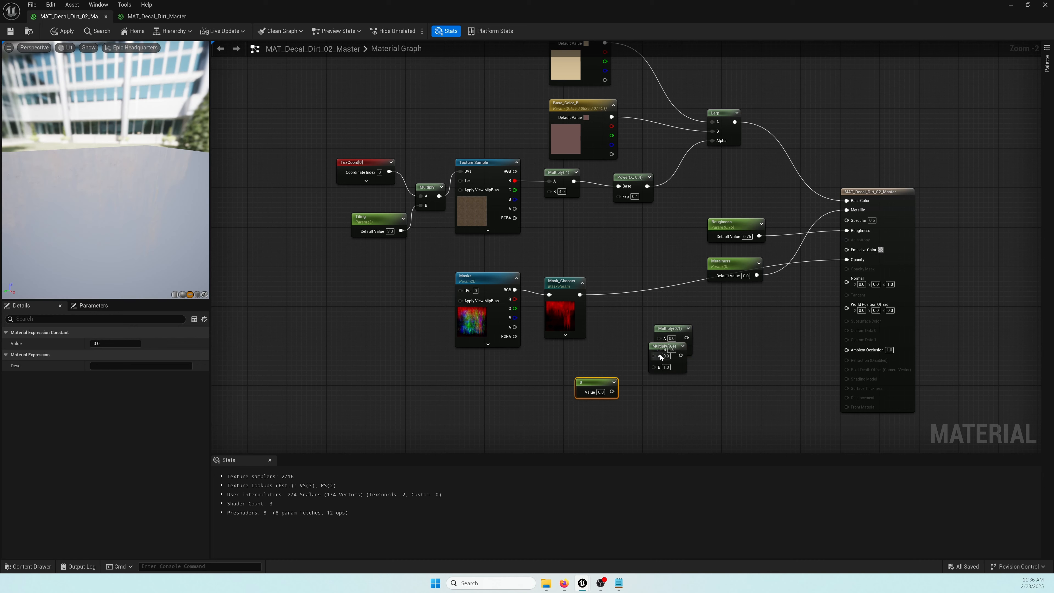
{"action": "left_click", "coordinate": [661, 357]}
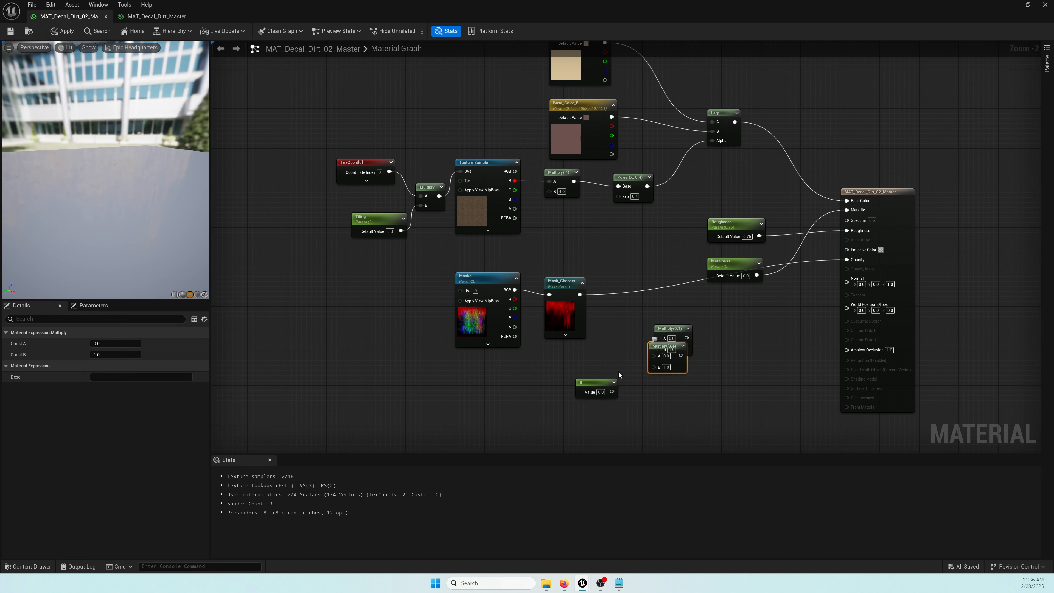
{"action": "key", "text": "Delete"}
Convert the new constant into a scalar parameter named Mask_Intensity
{"action": "left_click_drag", "start_coordinate": [596, 381], "coordinate": [575, 374]}
{"action": "right_click", "coordinate": [574, 374]}
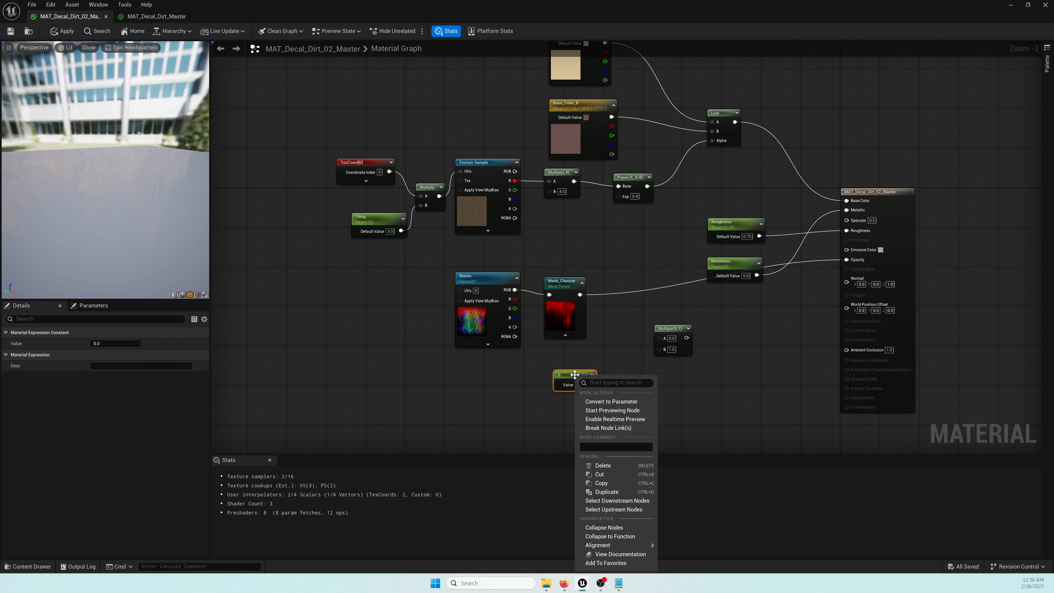
{"action": "left_click", "coordinate": [599, 402]}
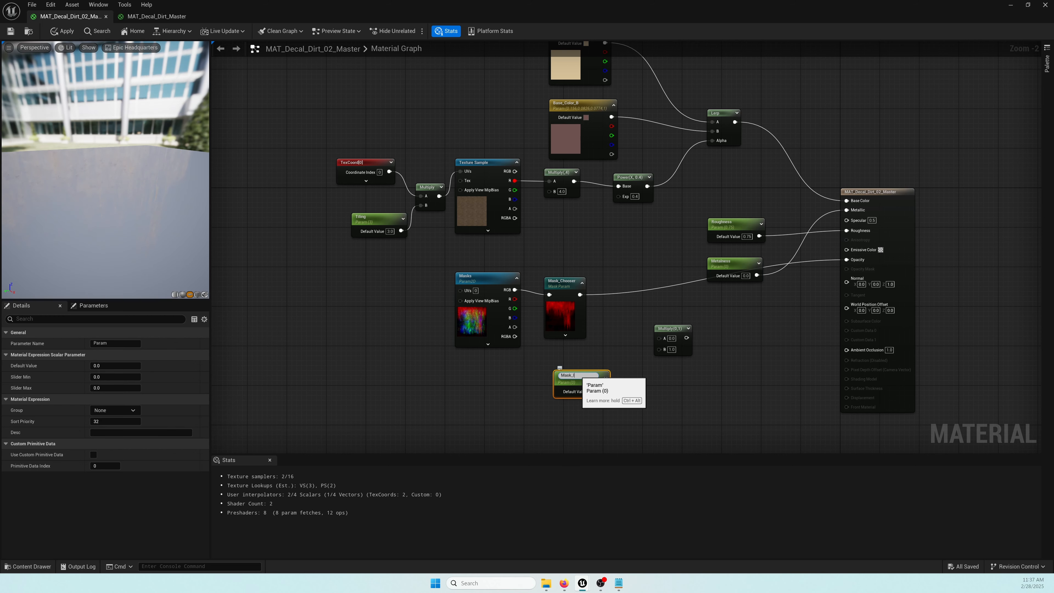
{"action": "type", "text": "Mask_Intensity"}
{"action": "key", "text": "Return"}
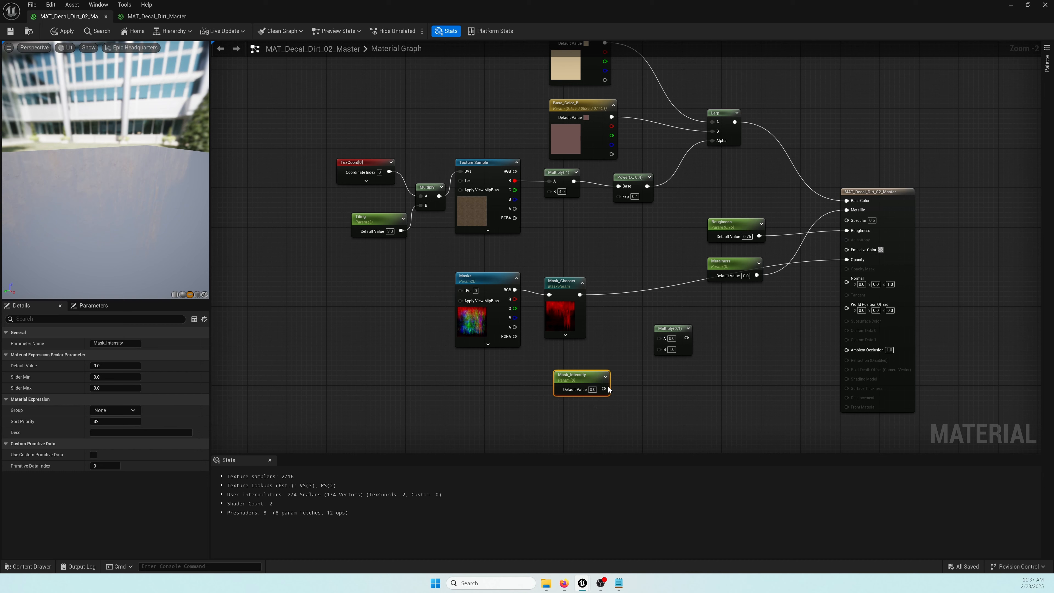
Multiply the Mask_Chooser output by Mask_Intensity into Opacity, and set the Mask_Intensity default value to 1
{"action": "left_click_drag", "start_coordinate": [604, 389], "coordinate": [580, 295]}
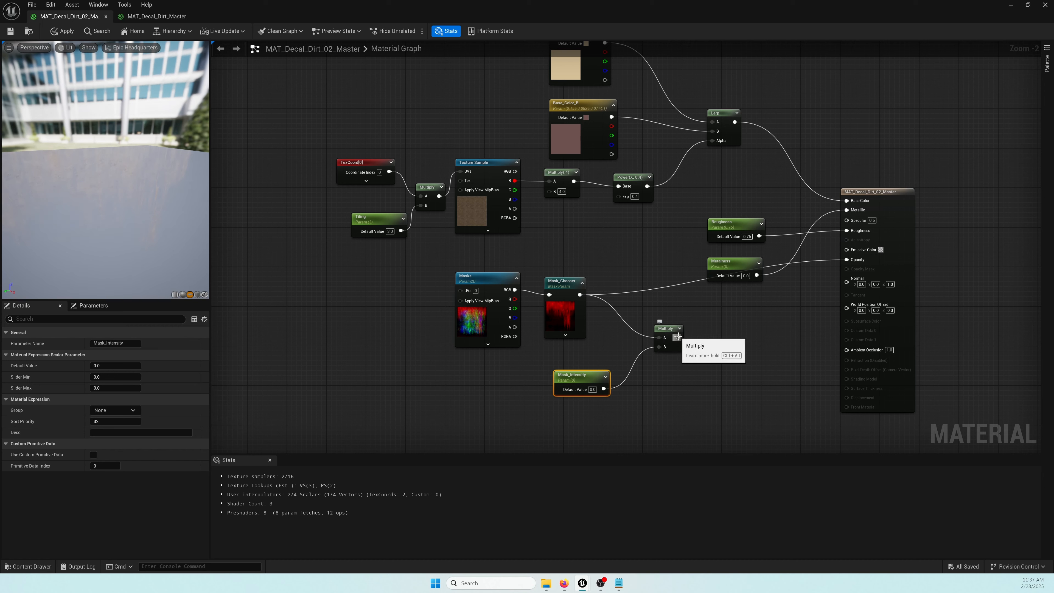
{"action": "left_click_drag", "start_coordinate": [677, 337], "coordinate": [847, 260]}
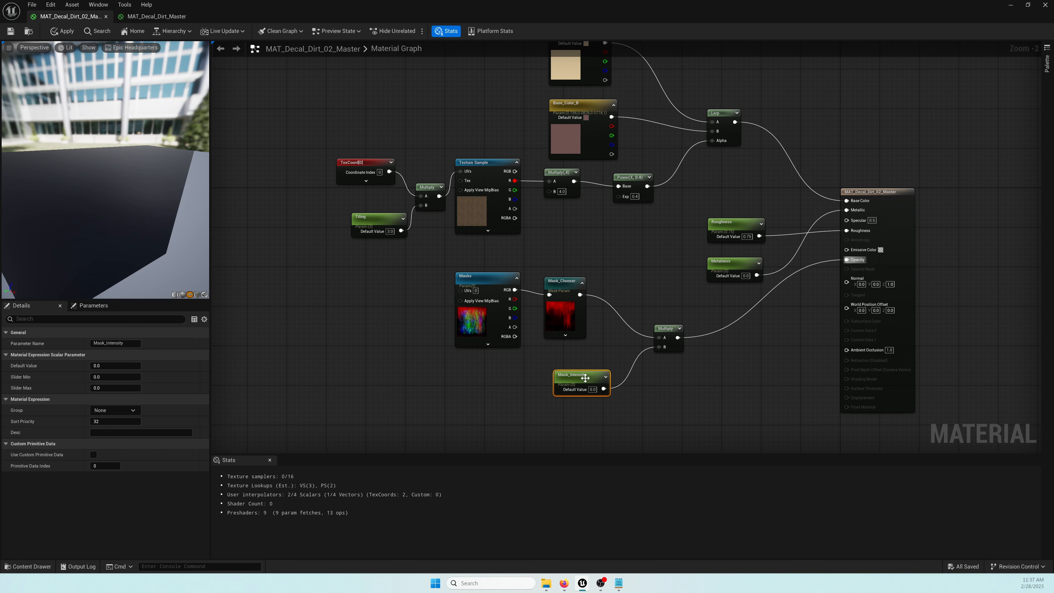
{"action": "left_click_drag", "start_coordinate": [579, 369], "coordinate": [570, 359]}
{"action": "left_click", "coordinate": [583, 378]}
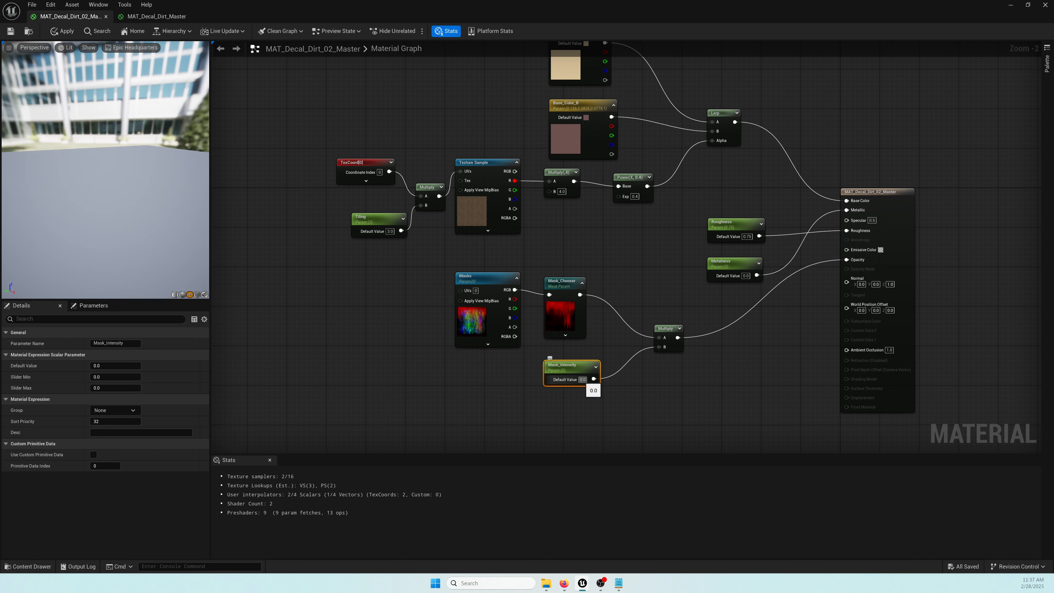
{"action": "type", "text": "1"}
{"action": "key", "text": "Return"}
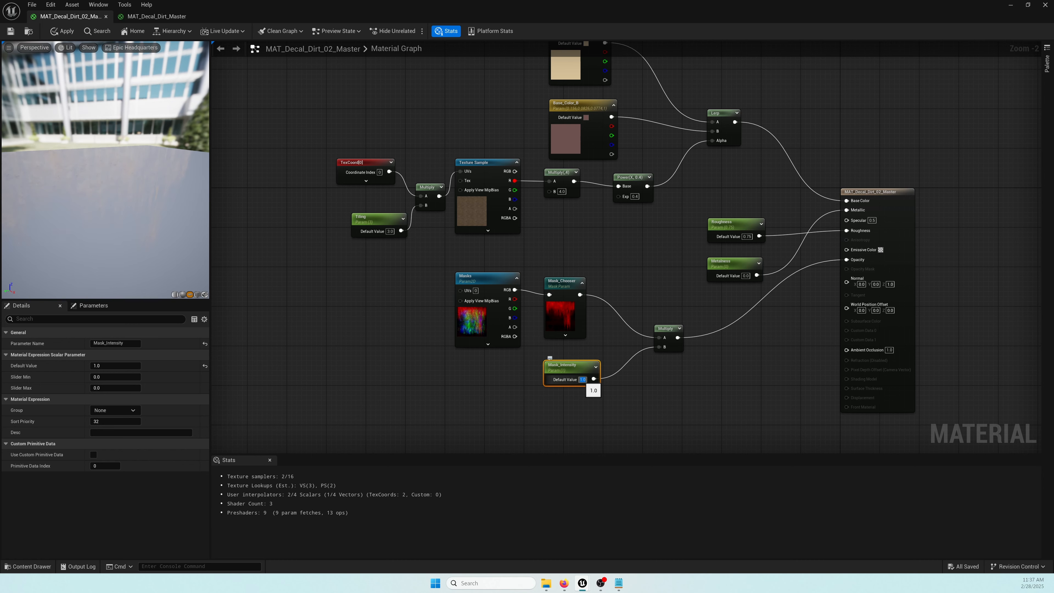
Move the mask's Multiply node closer to Mask_Chooser and add a Power node fed by its output
{"action": "left_click", "coordinate": [665, 374]}
{"action": "left_click_drag", "start_coordinate": [659, 329], "coordinate": [709, 328]}
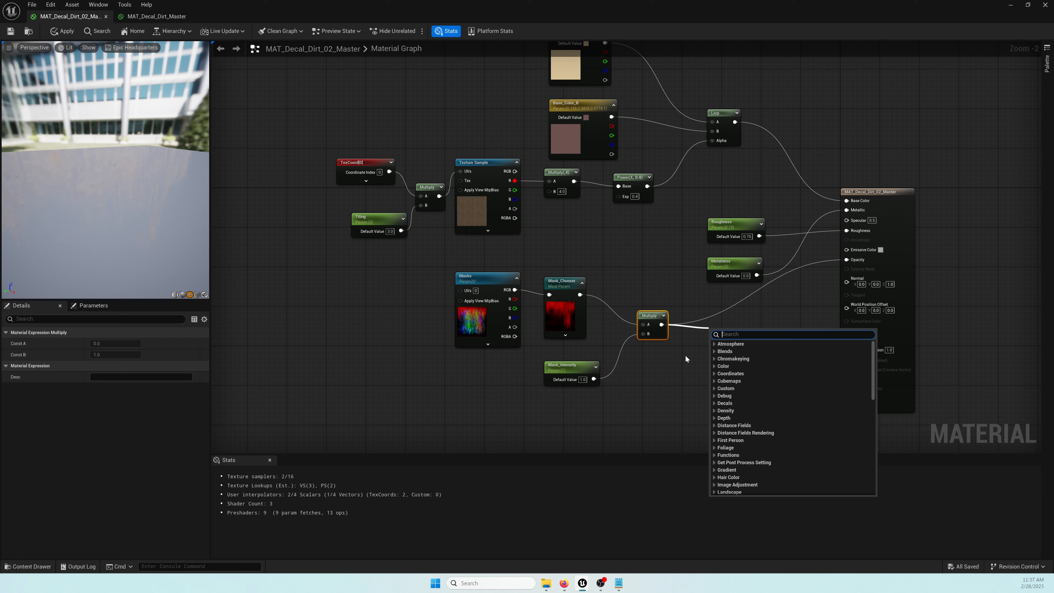
{"action": "type", "text": "power"}
{"action": "key", "text": "Return"}
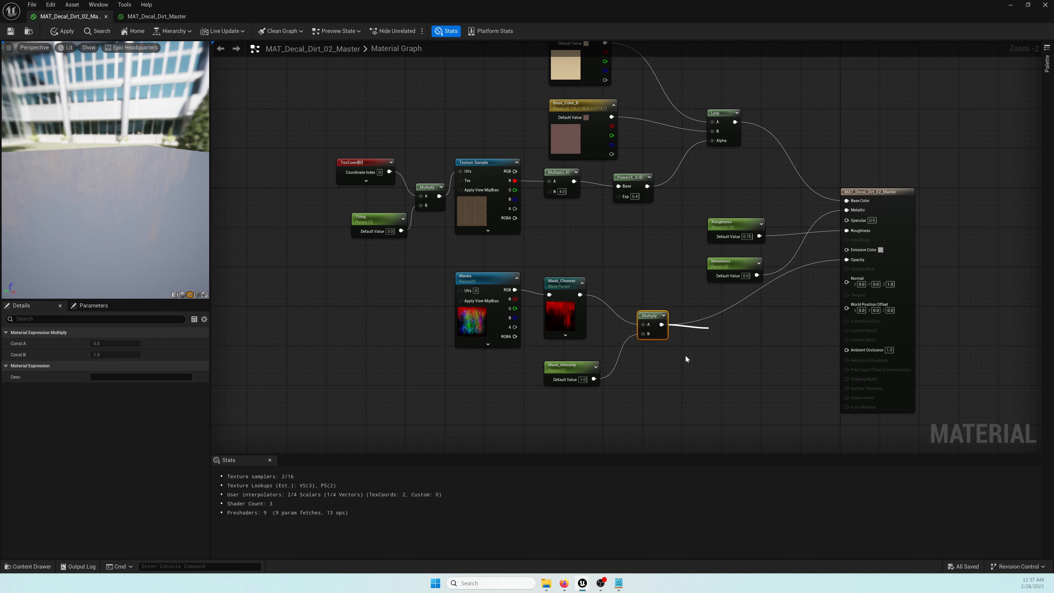
Duplicate Mask_Intensity as a parameter named Mask_Contrast, connect it to the new Power node's exponent and route Power into Opacity
{"action": "left_click", "coordinate": [569, 365]}
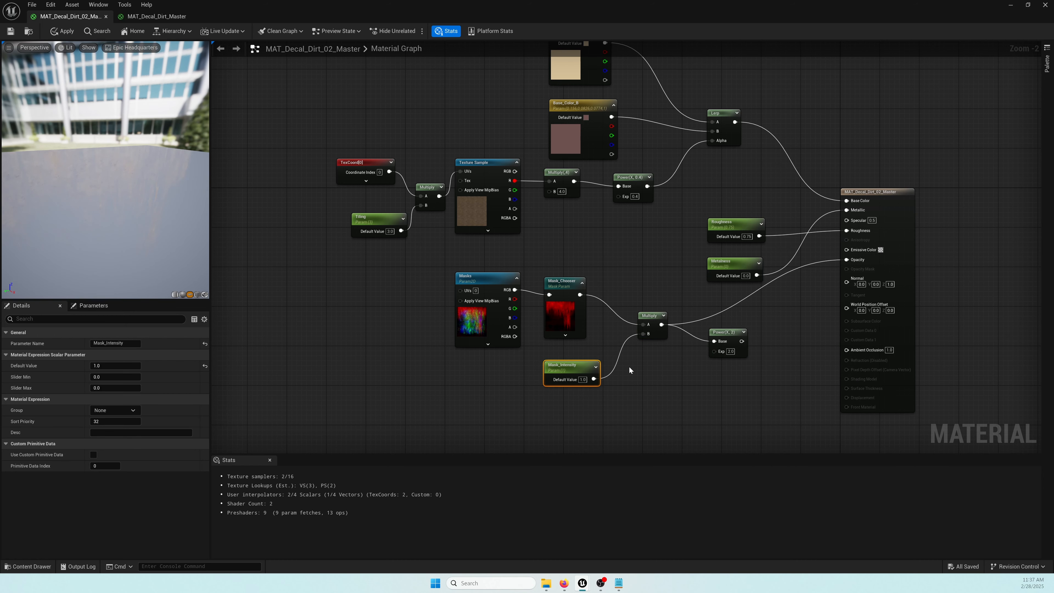
{"action": "key", "text": "ctrl+d"}
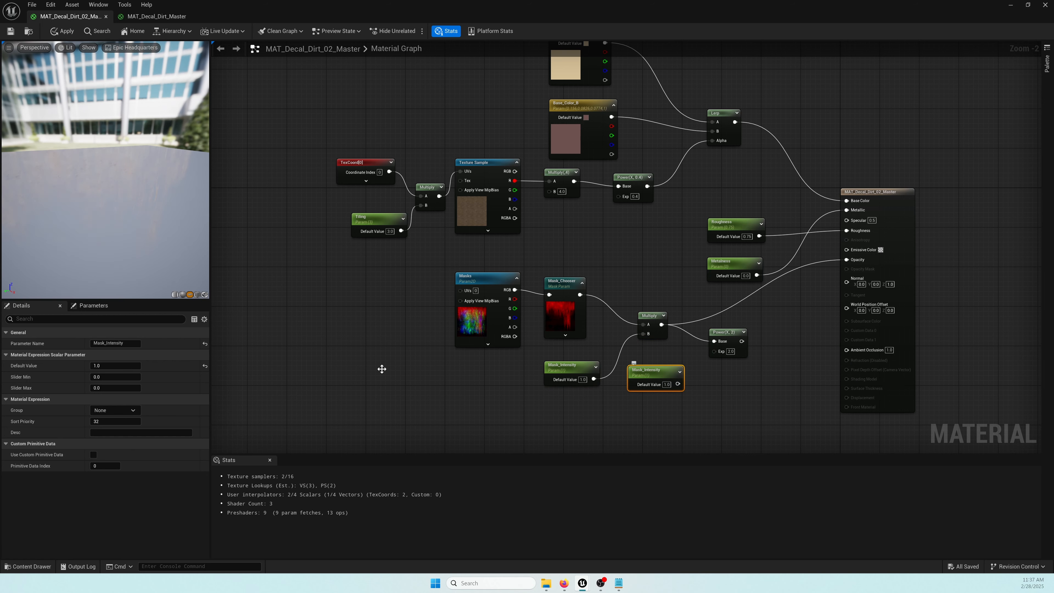
{"action": "left_click", "coordinate": [121, 343]}
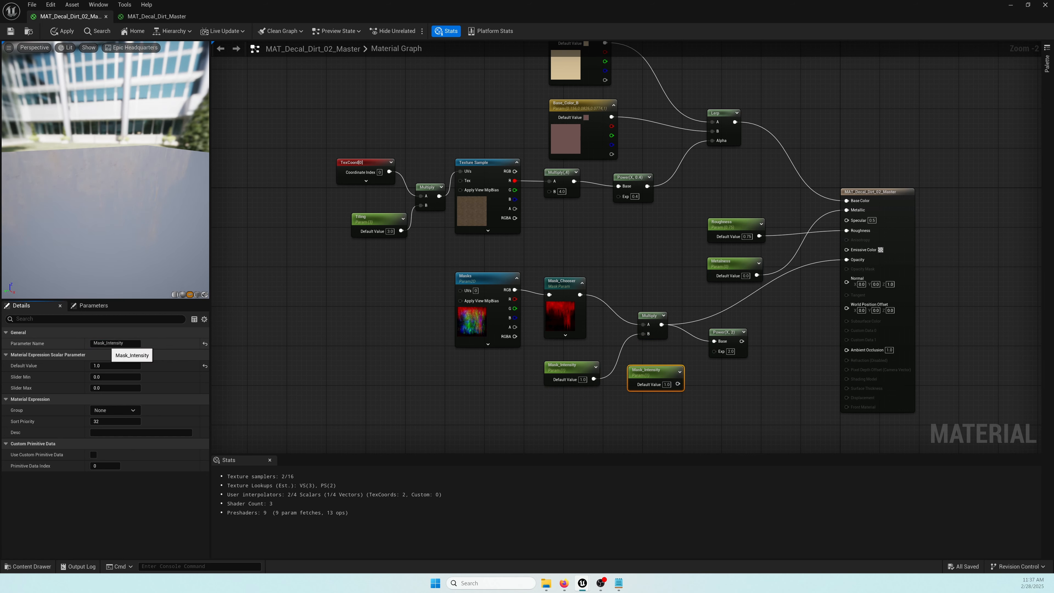
{"action": "left_click_drag", "start_coordinate": [106, 343], "coordinate": [183, 347]}
{"action": "key", "text": "BackSpace"}
{"action": "key", "text": "BackSpace"}
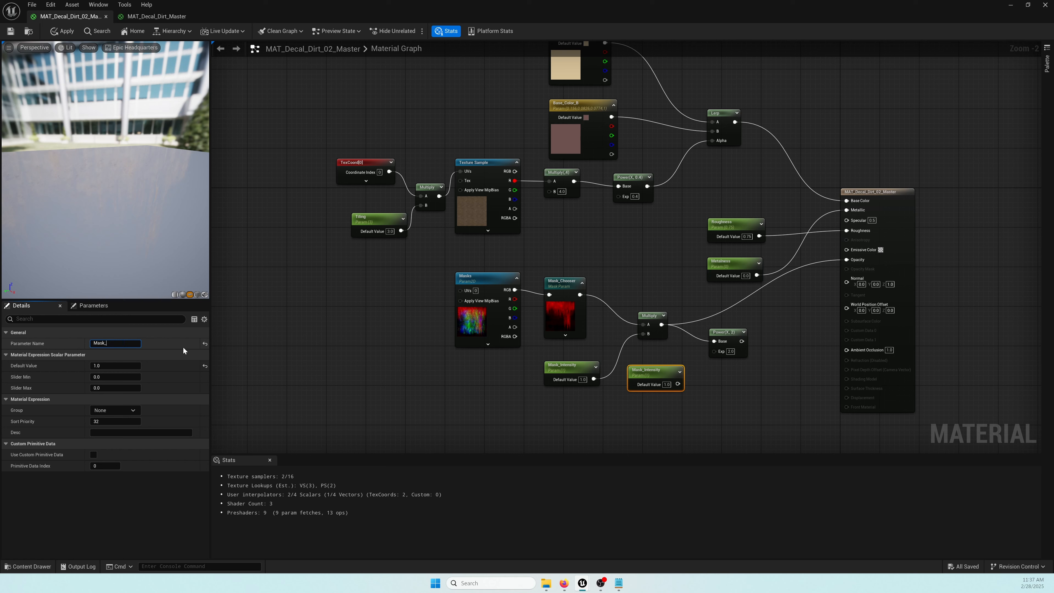
{"action": "type", "text": "Contrast"}
{"action": "key", "text": "Return"}
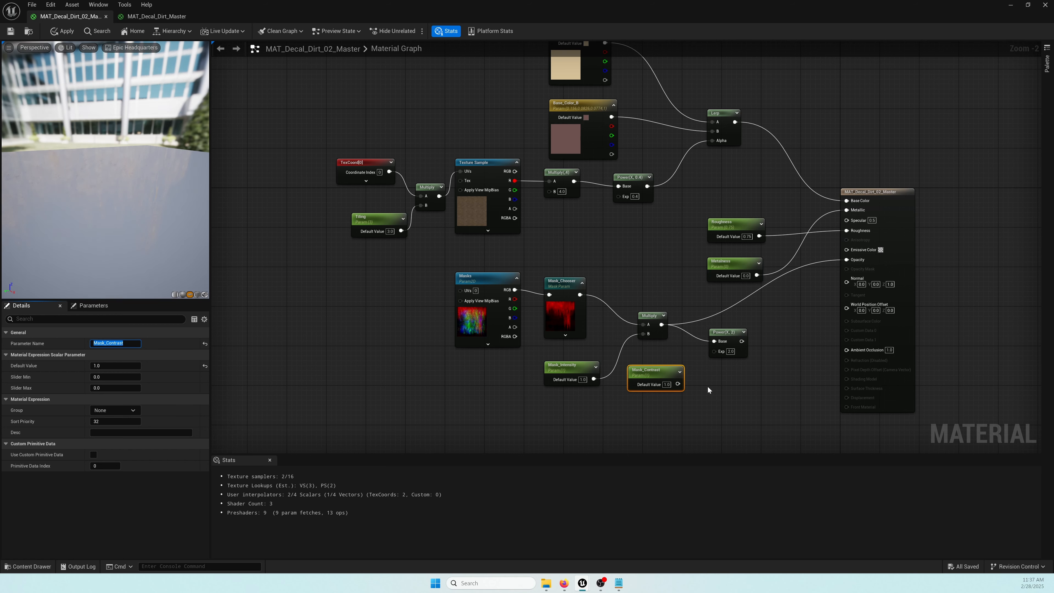
{"action": "left_click_drag", "start_coordinate": [678, 384], "coordinate": [845, 261]}
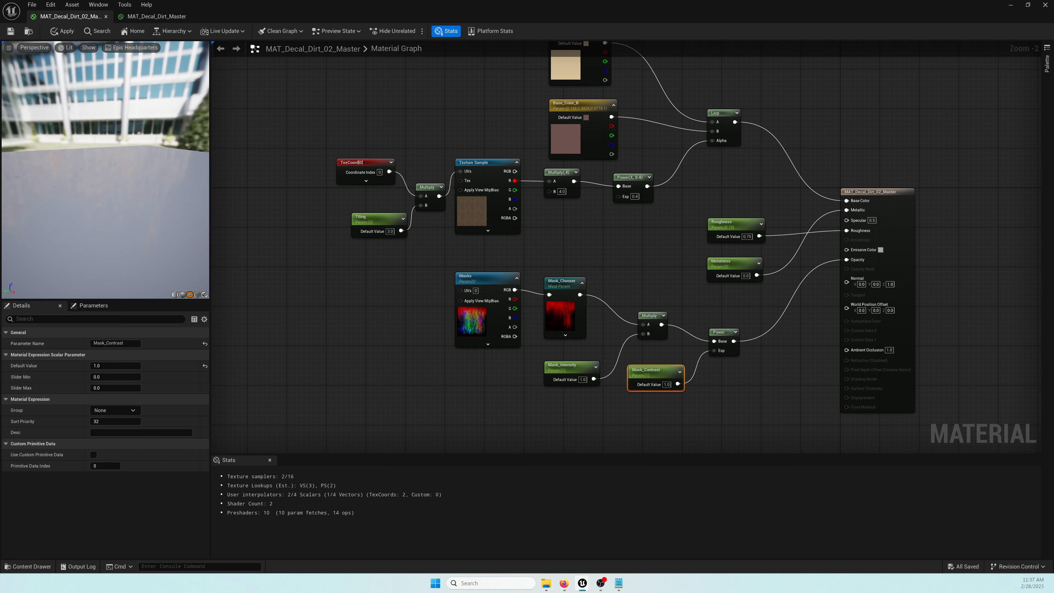
Add the T_Mud_01_NRM texture from the Natural textures folder to the graph above the mud texture sample
{"action": "left_click", "coordinate": [474, 162]}
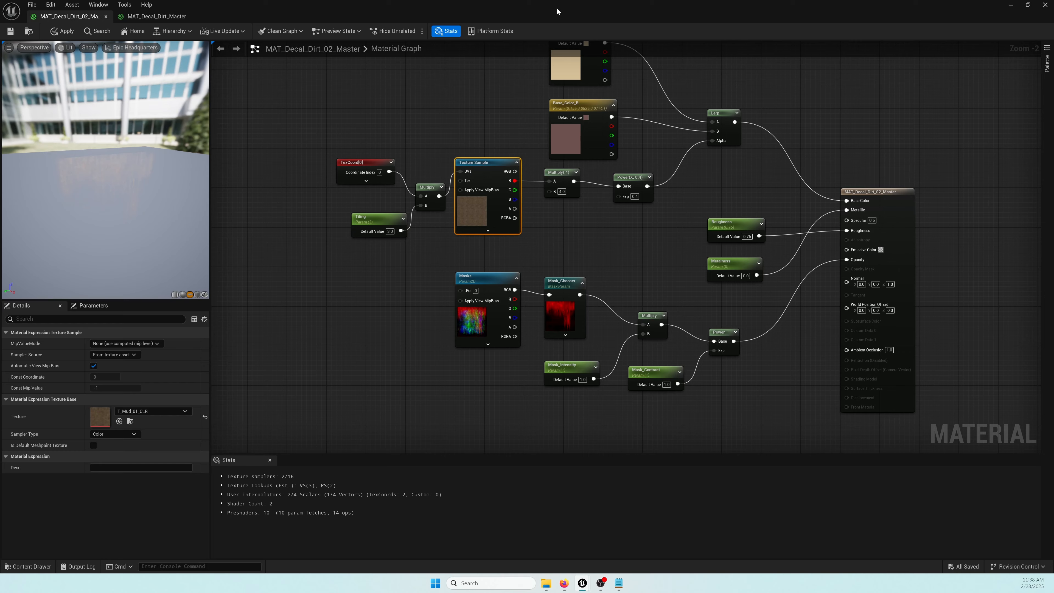
{"action": "left_click_drag", "start_coordinate": [557, 8], "coordinate": [533, 20]}
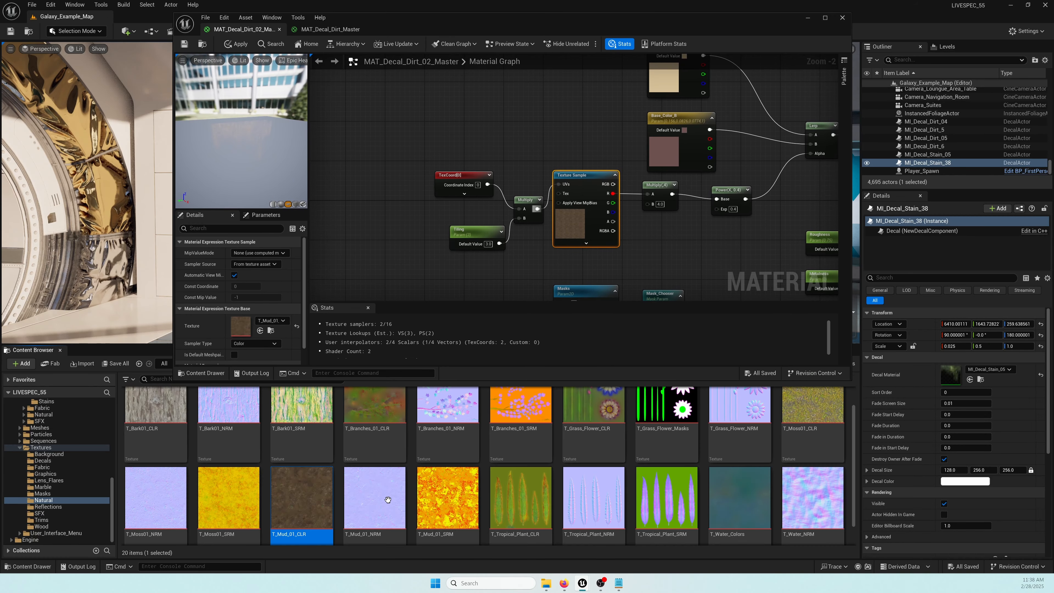
{"action": "left_click_drag", "start_coordinate": [388, 499], "coordinate": [590, 85]}
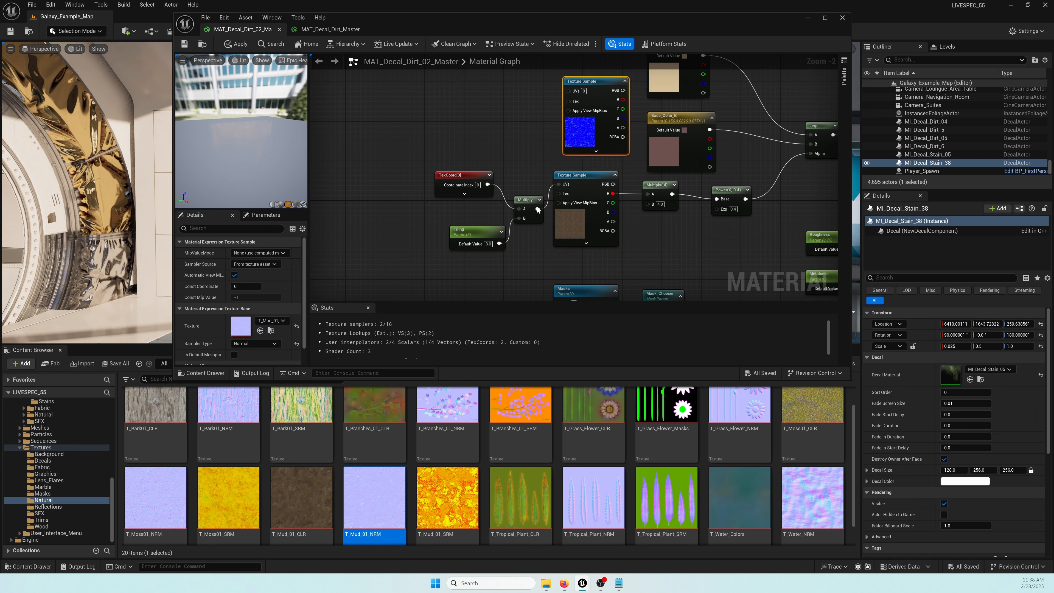
Connect the tiling Multiply to the T_Mud_01_NRM sample's UVs and its RGB output to the material's Normal input
{"action": "left_click_drag", "start_coordinate": [538, 210], "coordinate": [571, 93]}
{"action": "right_click_drag", "start_coordinate": [660, 203], "coordinate": [436, 202]}
{"action": "scroll", "coordinate": [582, 225], "scroll_direction": "down", "scroll_amount": 1}
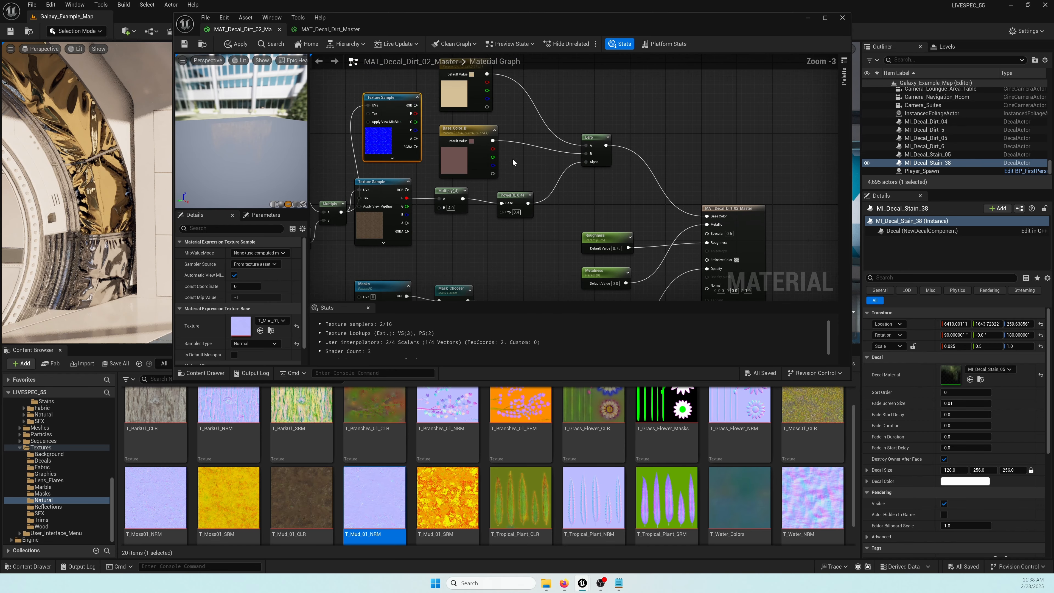
{"action": "left_click_drag", "start_coordinate": [416, 105], "coordinate": [709, 280]}
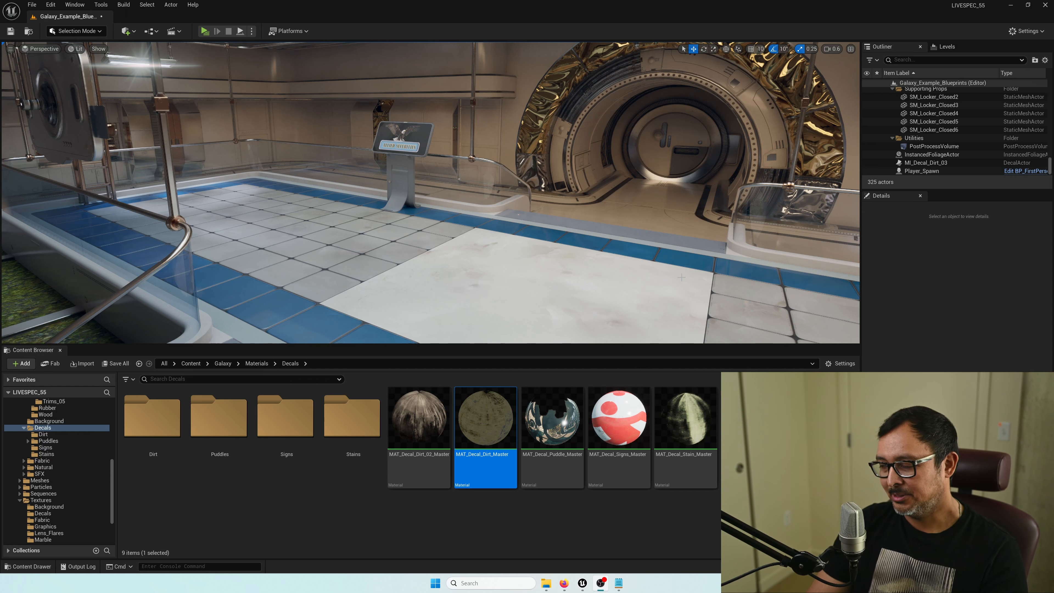
Create a material instance of MAT_Decal_Dirt_02_Master named Test_Dirt_01
{"action": "right_click_drag", "start_coordinate": [681, 277], "coordinate": [679, 299]}
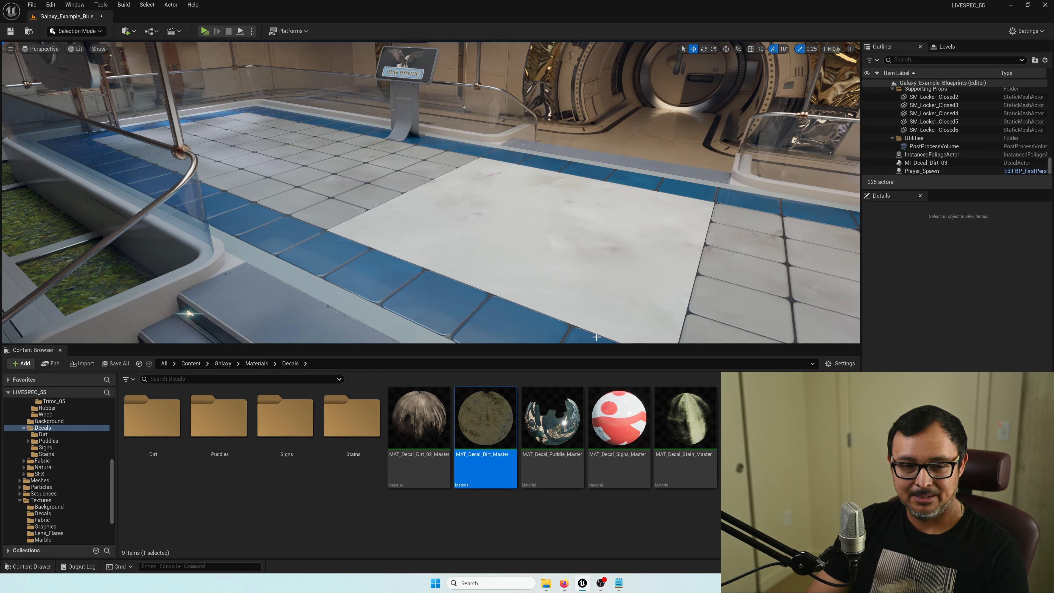
{"action": "left_click", "coordinate": [415, 423]}
{"action": "right_click", "coordinate": [415, 422]}
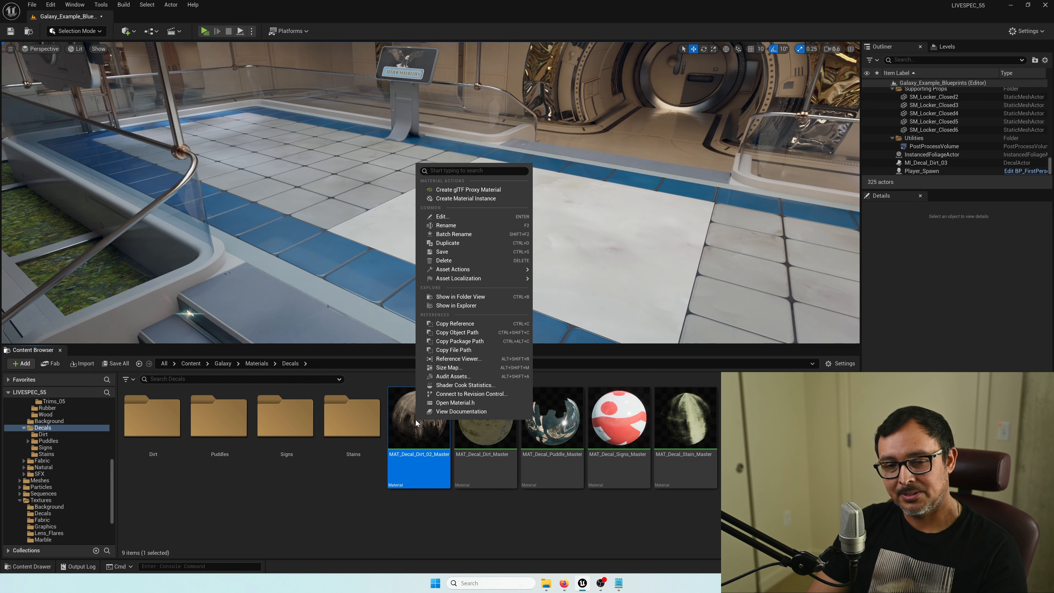
{"action": "left_click", "coordinate": [468, 199]}
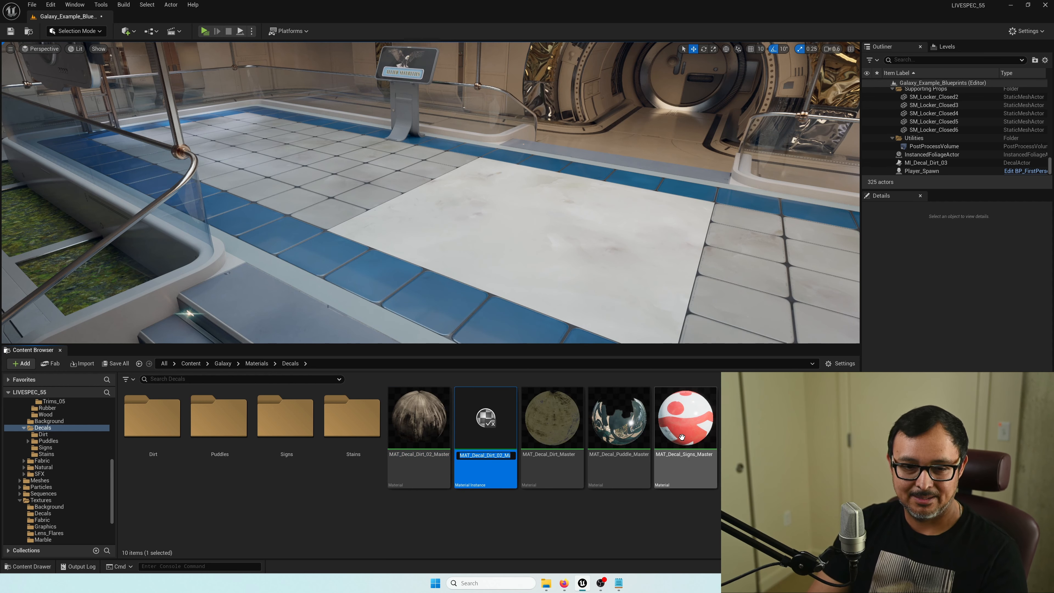
{"action": "type", "text": "Tes"}
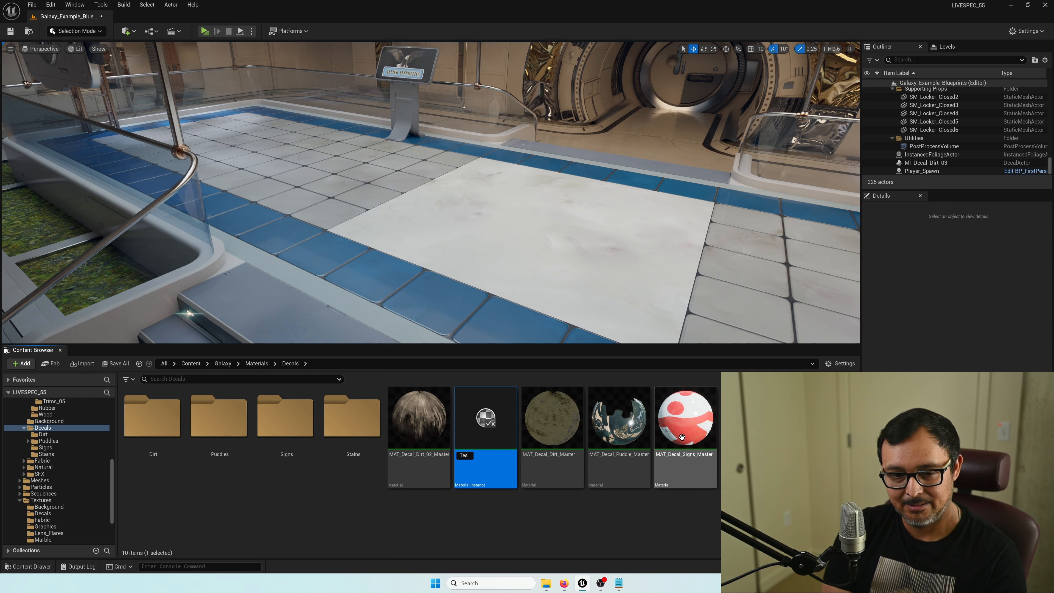
{"action": "type", "text": "t_Dir"}
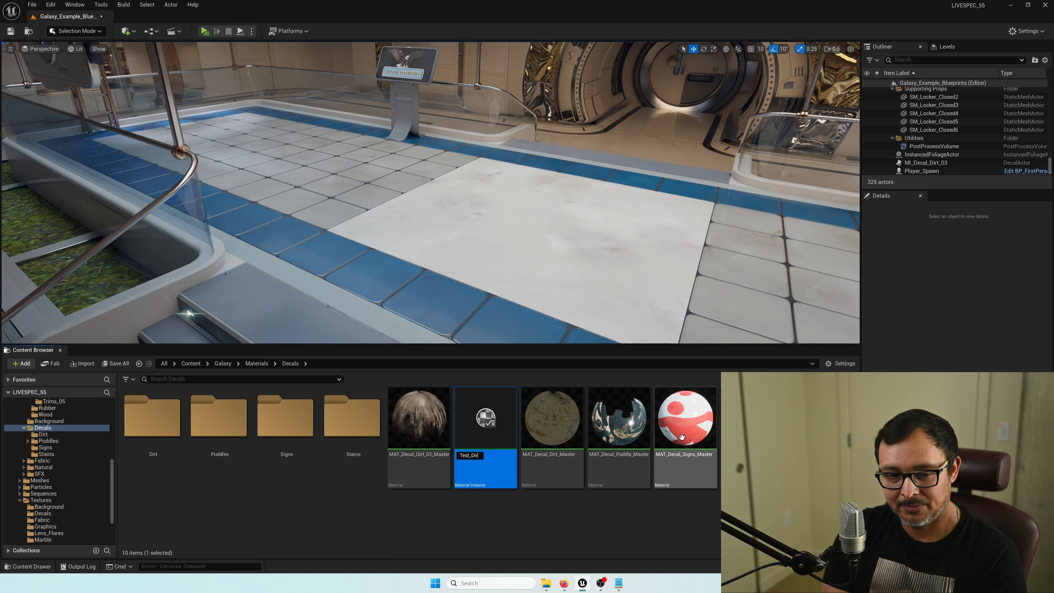
{"action": "type", "text": "t_01"}
{"action": "key", "text": "Escape"}
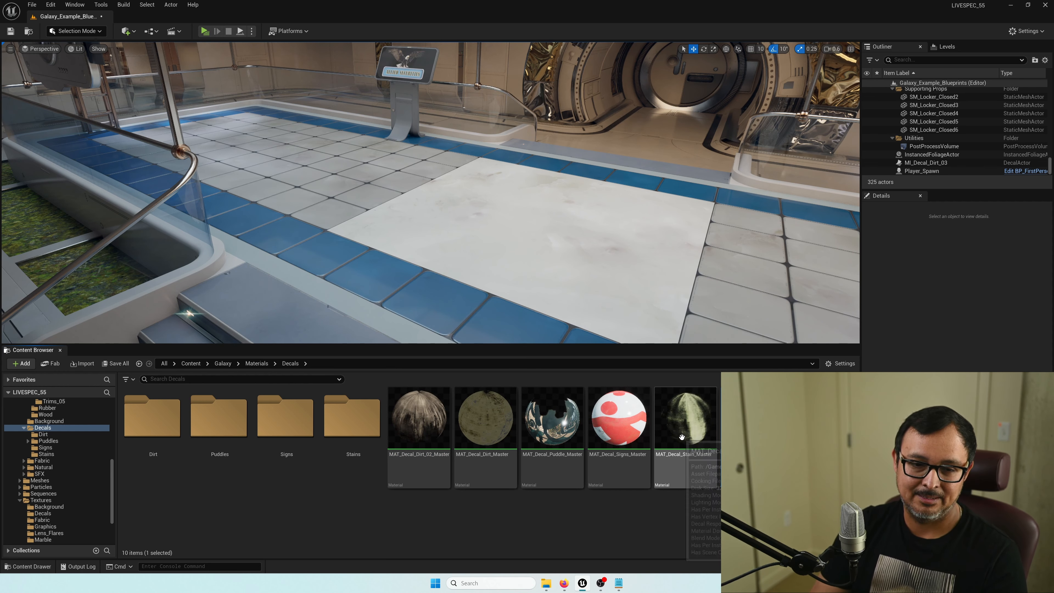
Place Test_Dirt_01 as a decal on the white floor area and open the material instance for editing
{"action": "left_click_drag", "start_coordinate": [752, 420], "coordinate": [608, 262]}
{"action": "mouse_move", "coordinate": [607, 262]}
{"action": "right_mouse_down"}
{"action": "mouse_move", "coordinate": [596, 252]}
{"action": "mouse_move", "coordinate": [606, 270]}
{"action": "right_mouse_up"}
{"action": "key", "text": "w"}
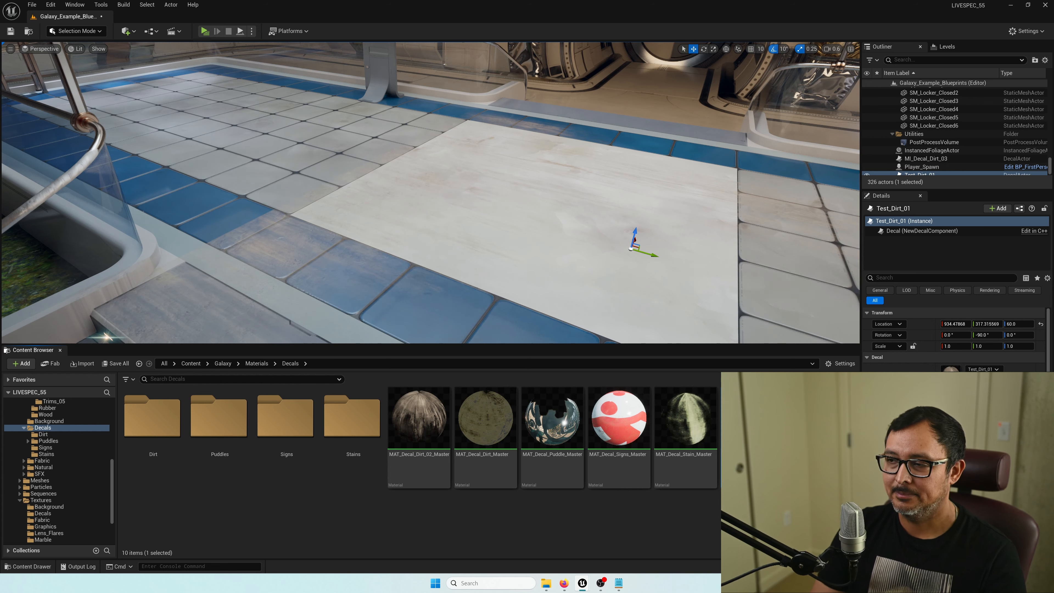
{"action": "left_click_drag", "start_coordinate": [1053, 158], "coordinate": [538, 162]}
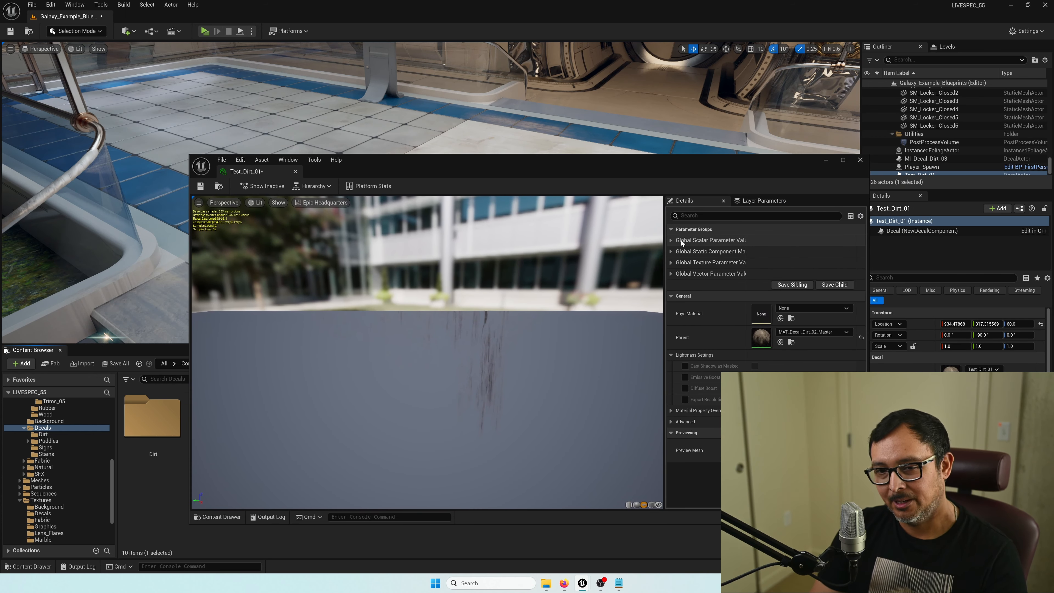
Enable the Mask_Contrast, Mask_Intensity, Metalness, Roughness and Tiling scalar overrides in the Test_Dirt_01 instance
{"action": "left_click", "coordinate": [671, 240]}
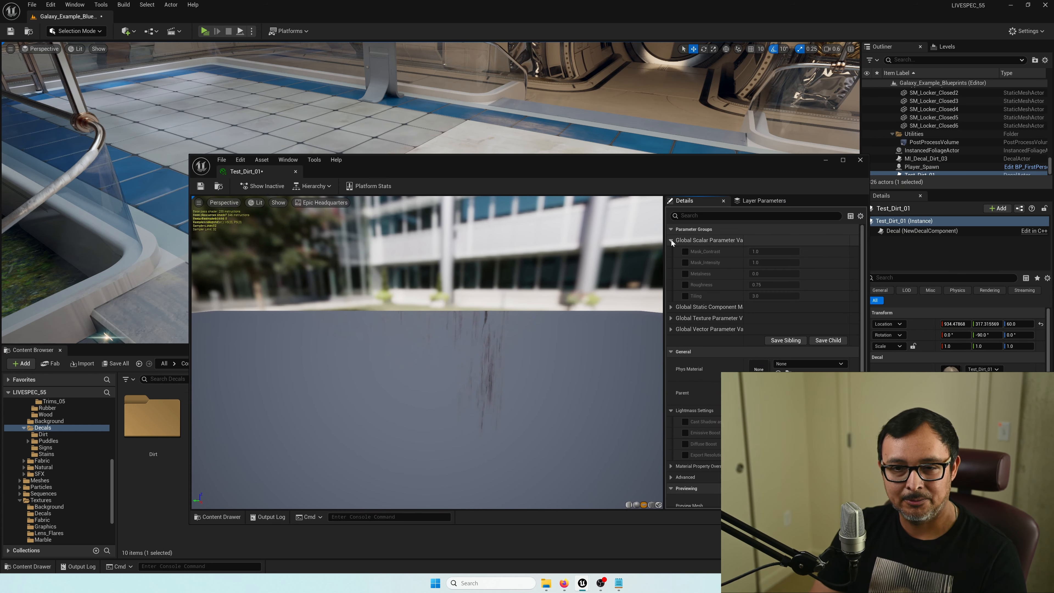
{"action": "left_click", "coordinate": [685, 251]}
{"action": "left_click", "coordinate": [686, 262]}
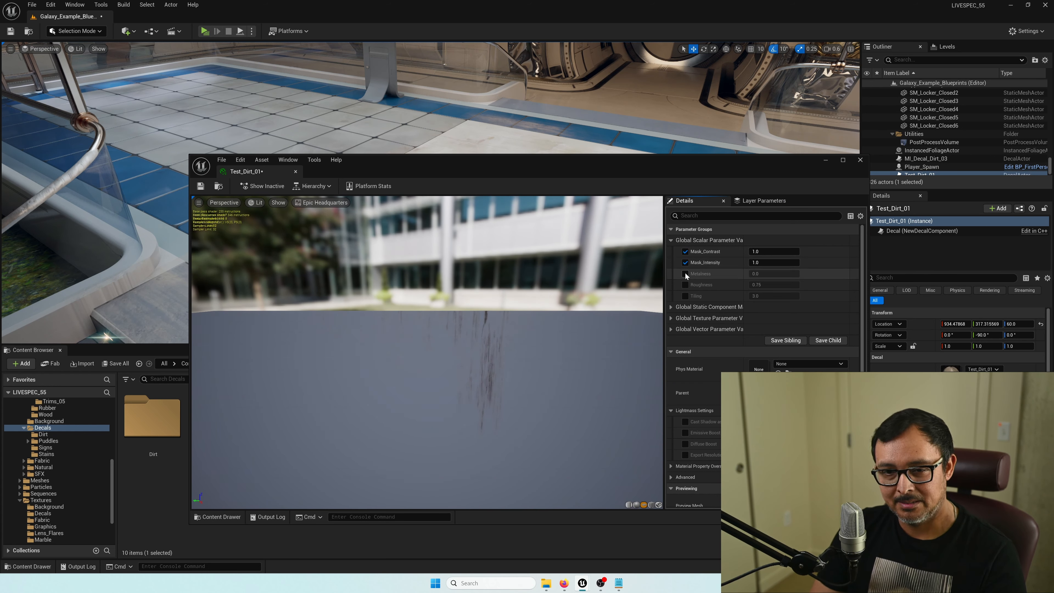
{"action": "left_click", "coordinate": [685, 274]}
{"action": "left_click", "coordinate": [685, 285]}
{"action": "left_click", "coordinate": [685, 295]}
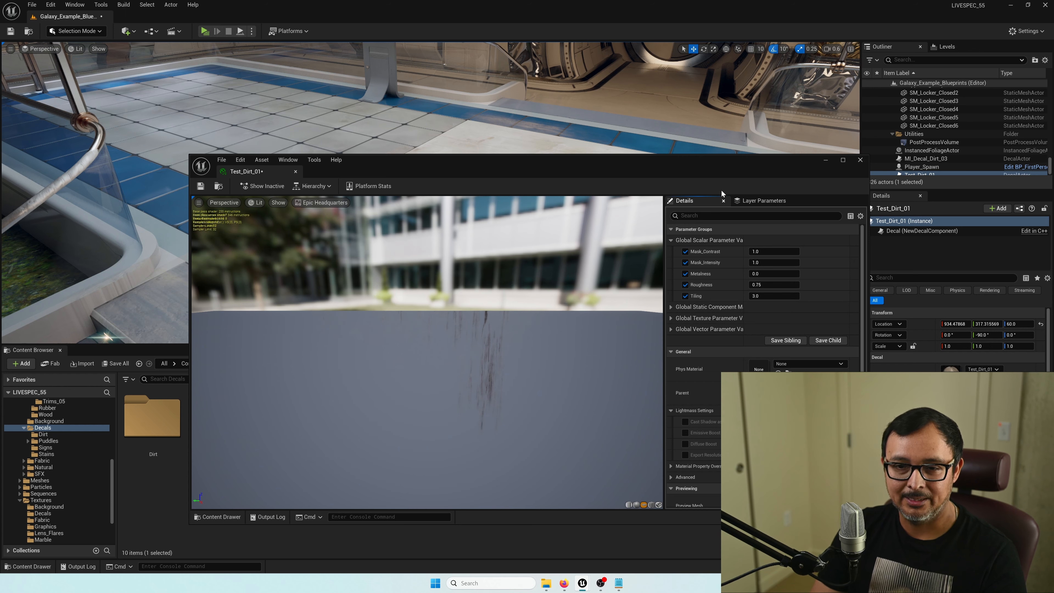
Override Mask_Chooser in Test_Dirt_01 and set it to use only the G channel
{"action": "left_click", "coordinate": [671, 307]}
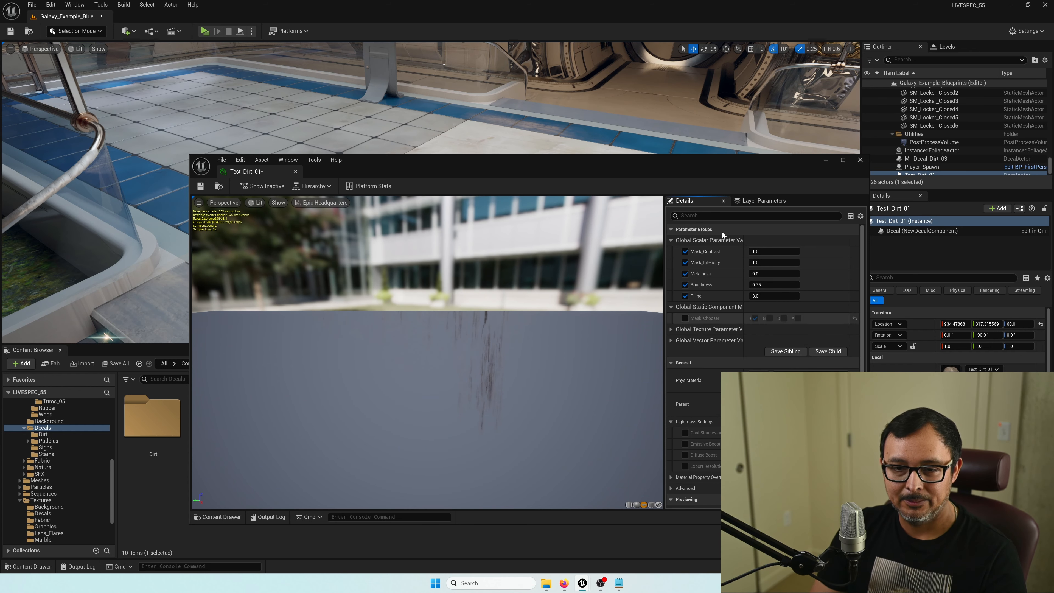
{"action": "left_click", "coordinate": [685, 318]}
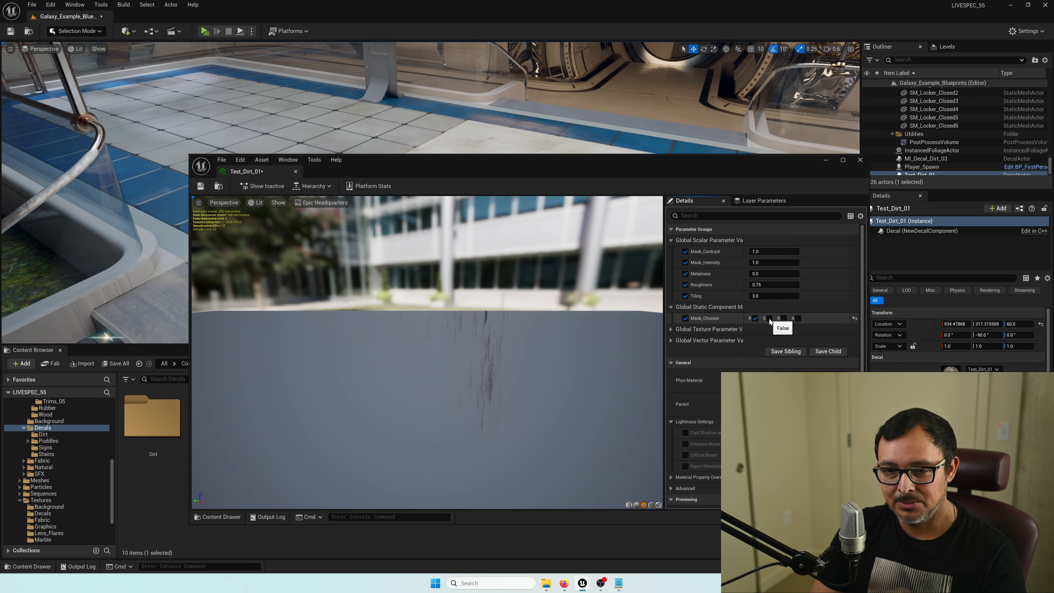
{"action": "left_click", "coordinate": [769, 318]}
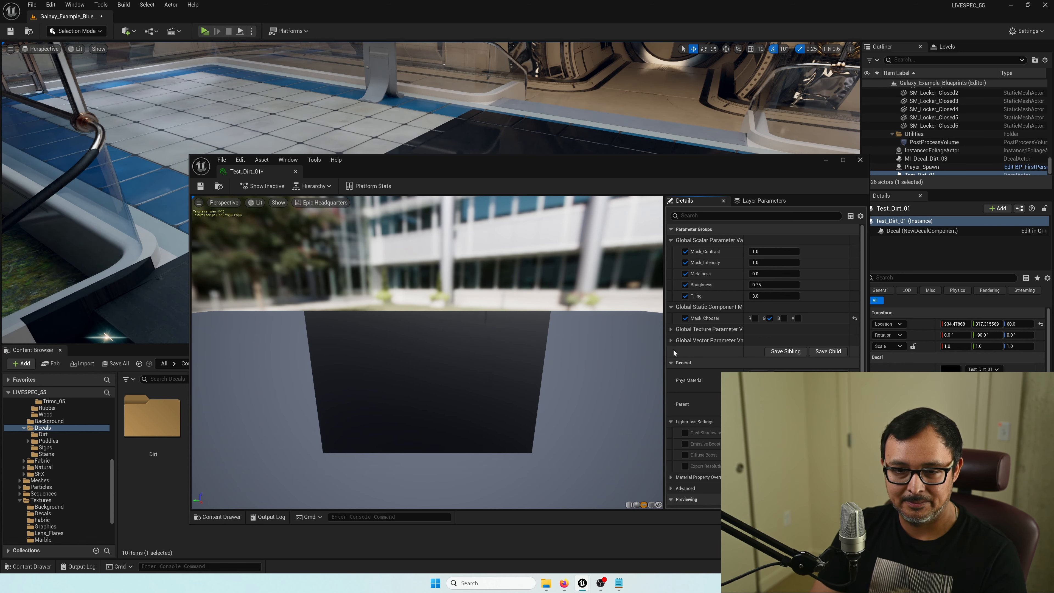
Expand the texture and vector parameter groups and enable the Base_Color_A and Base_Color_B overrides
{"action": "left_click", "coordinate": [671, 330]}
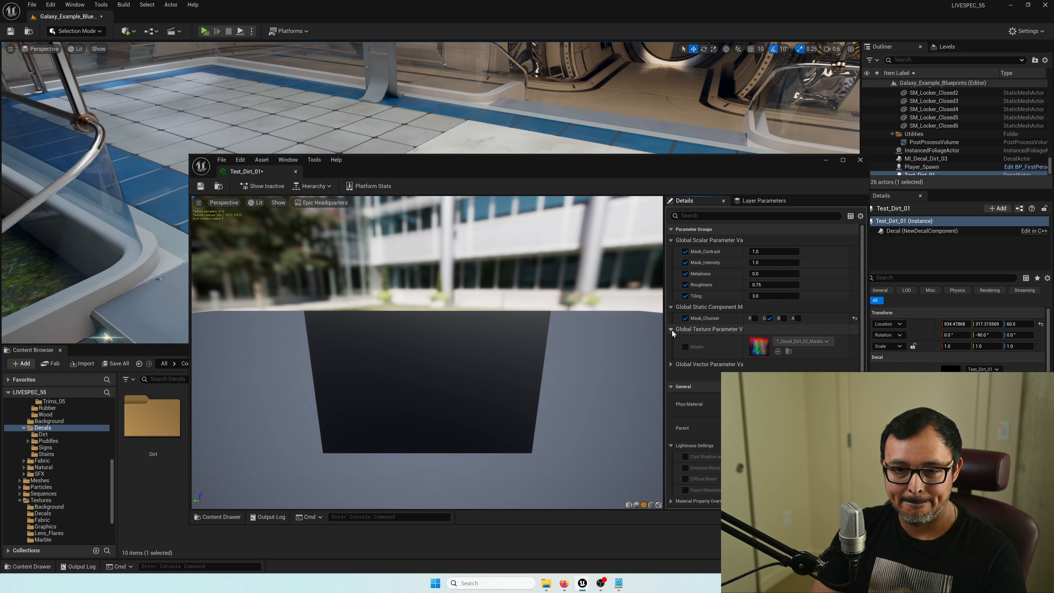
{"action": "left_click", "coordinate": [671, 365]}
{"action": "left_click", "coordinate": [685, 375]}
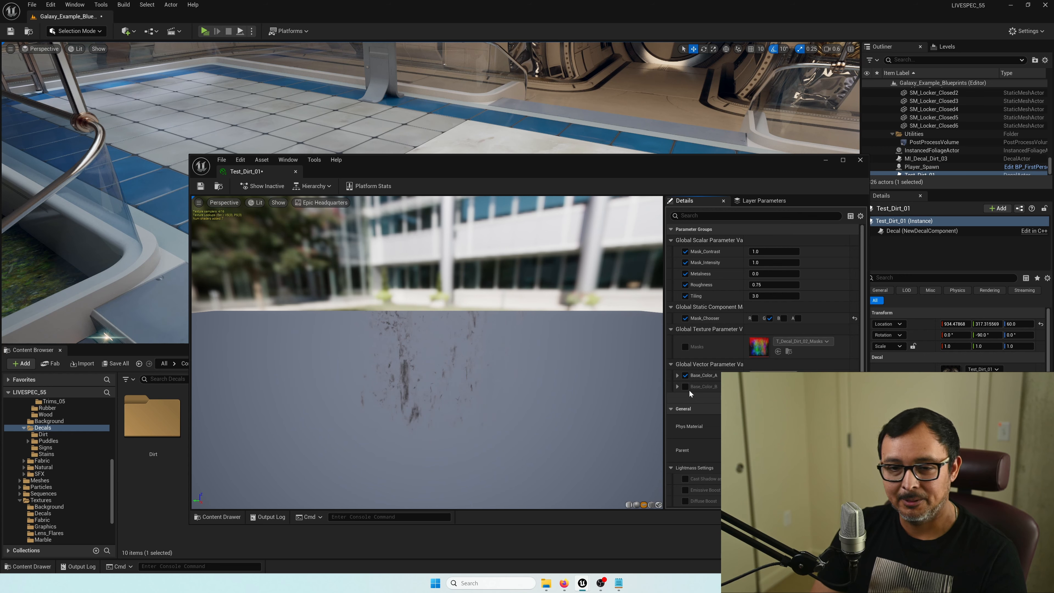
Move the Test_Dirt_01 decal slightly along X on the white floor, to about X 952
{"action": "left_click_drag", "start_coordinate": [672, 169], "coordinate": [655, 331]}
{"action": "right_click_drag", "start_coordinate": [497, 187], "coordinate": [415, 255]}
{"action": "scroll", "coordinate": [577, 249], "scroll_direction": "down", "scroll_amount": 5}
{"action": "scroll", "coordinate": [622, 240], "scroll_direction": "up", "scroll_amount": 1}
{"action": "mouse_move", "coordinate": [431, 193]}
{"action": "right_mouse_down"}
{"action": "mouse_move", "coordinate": [456, 207]}
{"action": "mouse_move", "coordinate": [452, 179]}
{"action": "mouse_move", "coordinate": [415, 182]}
{"action": "mouse_move", "coordinate": [440, 216]}
{"action": "mouse_move", "coordinate": [415, 204]}
{"action": "mouse_move", "coordinate": [411, 220]}
{"action": "mouse_move", "coordinate": [485, 237]}
{"action": "mouse_move", "coordinate": [413, 197]}
{"action": "right_mouse_up"}
{"action": "scroll", "coordinate": [453, 178], "scroll_direction": "up", "scroll_amount": 2}
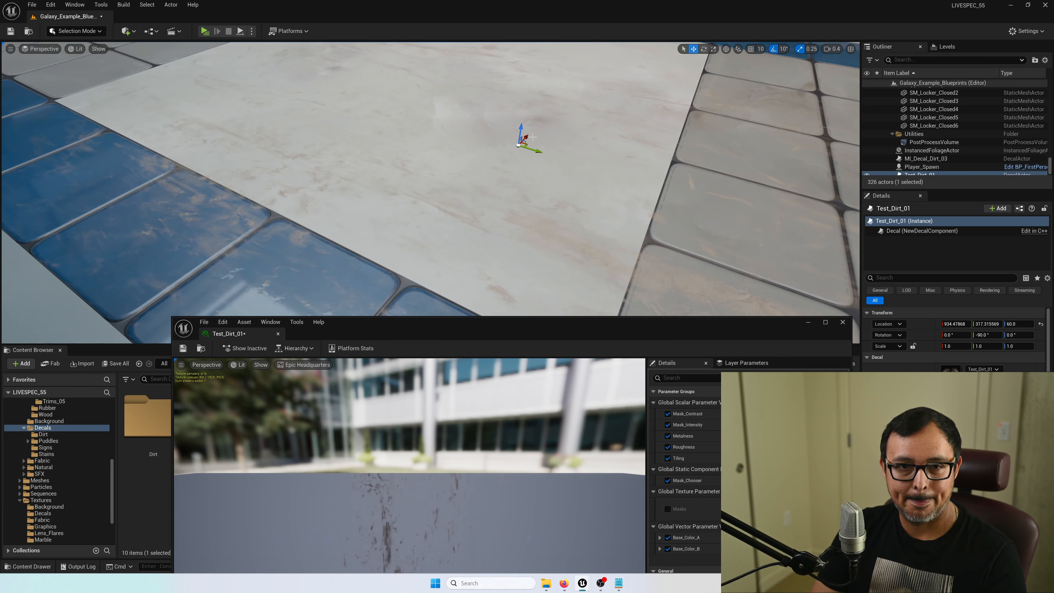
{"action": "left_click_drag", "start_coordinate": [525, 138], "coordinate": [579, 132]}
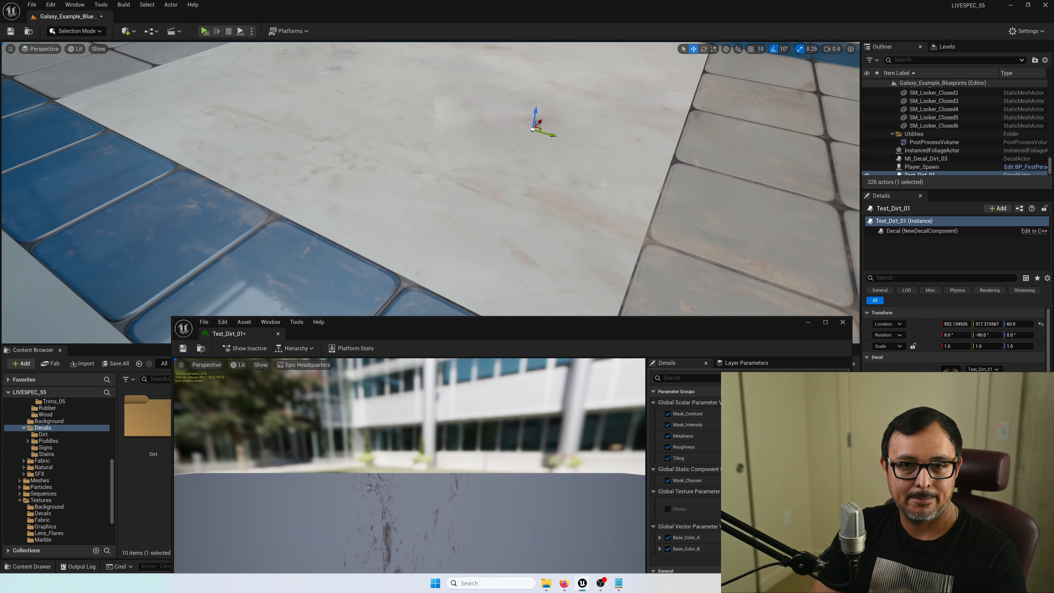
{"action": "right_click_drag", "start_coordinate": [579, 132], "coordinate": [594, 112]}
{"action": "key", "text": "s"}
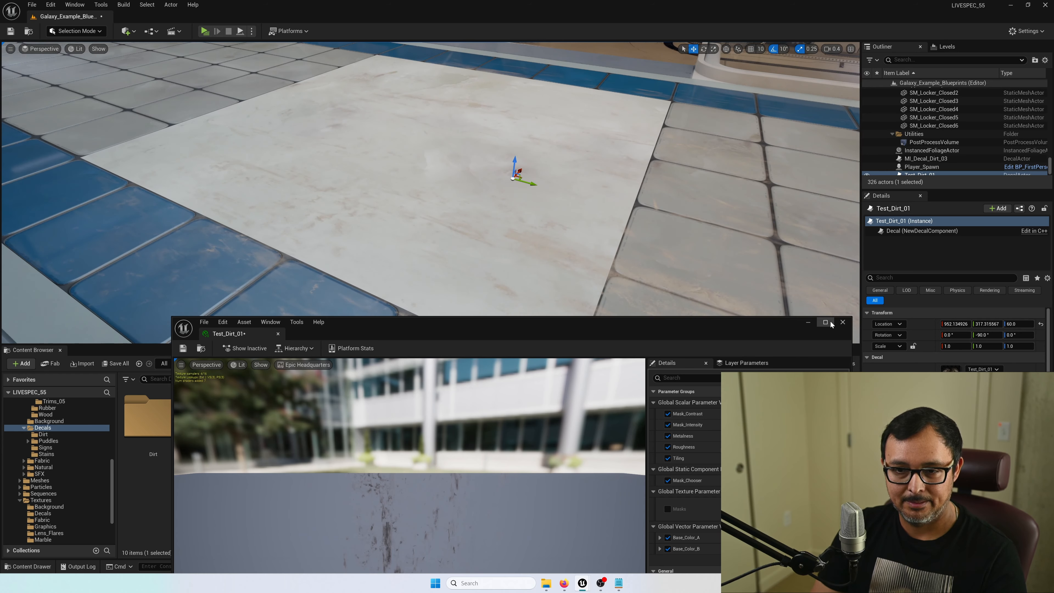
Set the Tiling parameter of the Test_Dirt_01 instance to 6
{"action": "left_click_drag", "start_coordinate": [781, 330], "coordinate": [1053, 66]}
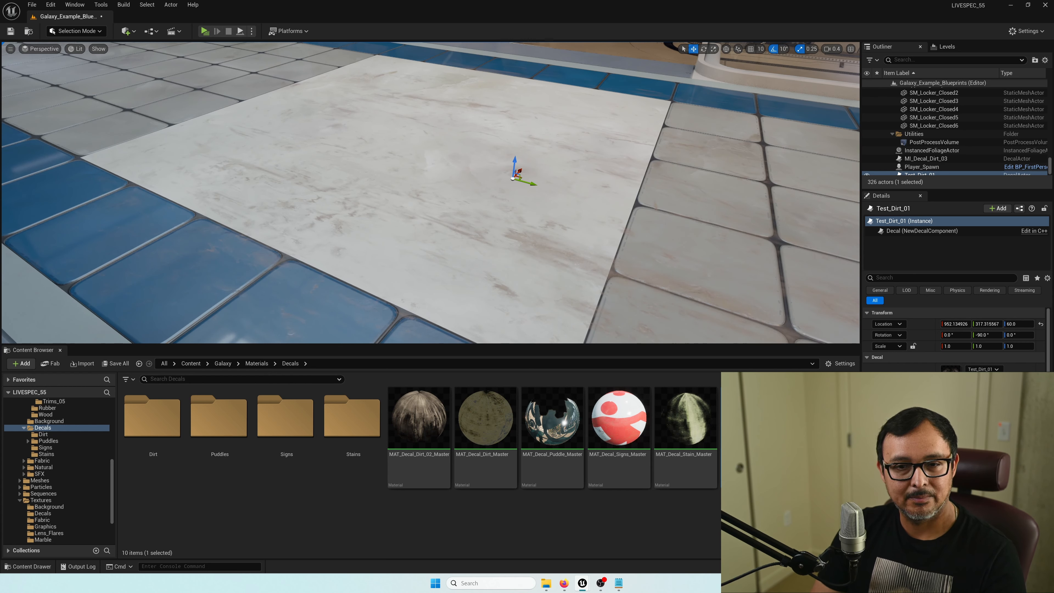
{"action": "scroll", "coordinate": [430, 192], "scroll_direction": "down", "scroll_amount": 3}
{"action": "right_click_drag", "start_coordinate": [431, 192], "coordinate": [423, 240]}
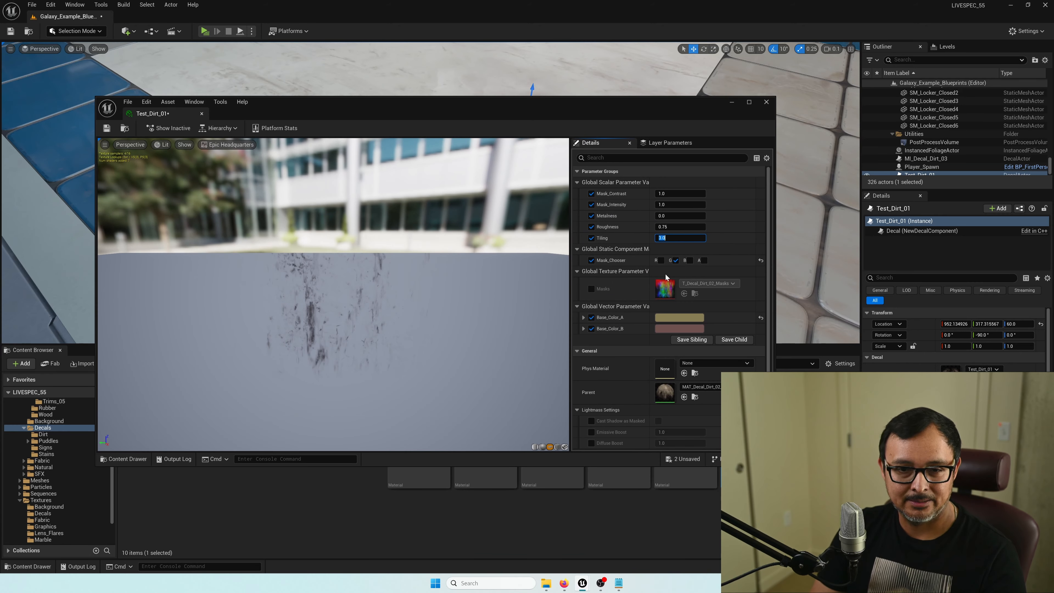
{"action": "left_click", "coordinate": [680, 238]}
{"action": "type", "text": "5"}
{"action": "key", "text": "Return"}
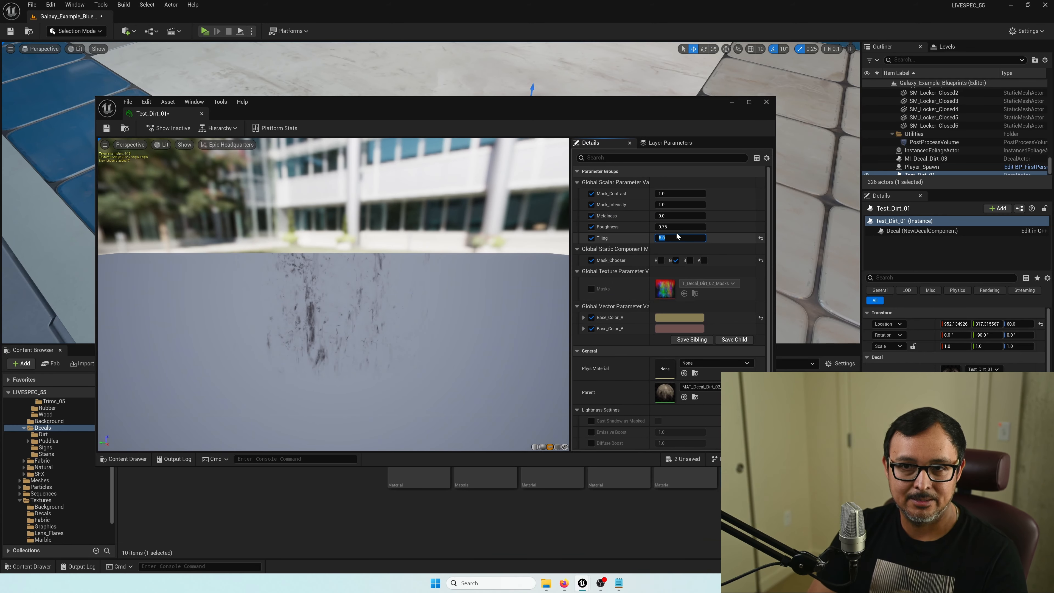
Examine up close how the Test_Dirt_01 decal's mud texture and tiling look on the white floor
{"action": "left_click_drag", "start_coordinate": [694, 101], "coordinate": [572, 307]}
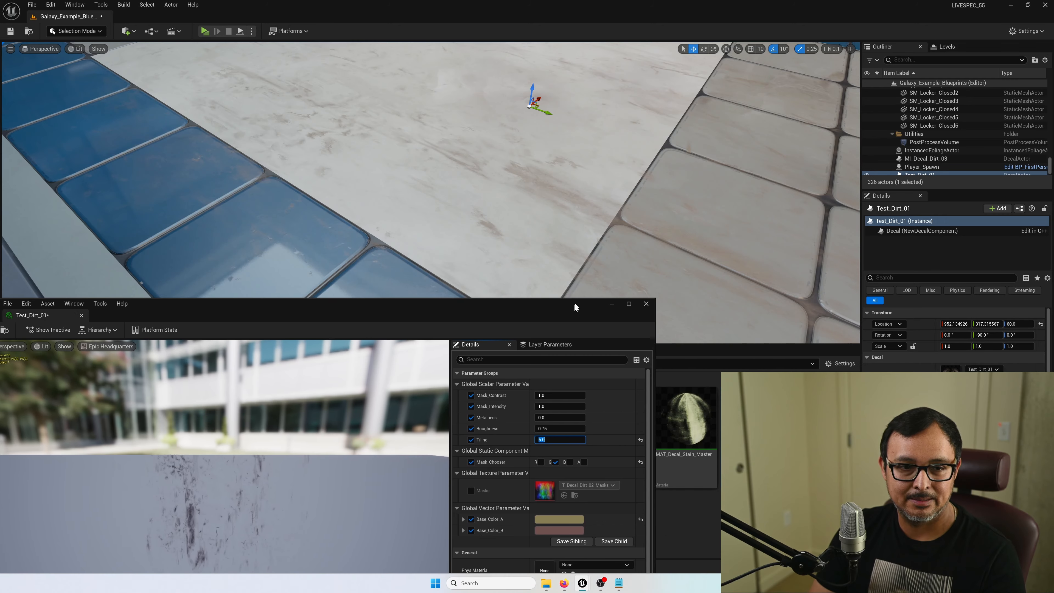
{"action": "key", "text": "w"}
{"action": "mouse_move", "coordinate": [539, 187]}
{"action": "right_mouse_down"}
{"action": "mouse_move", "coordinate": [610, 193]}
{"action": "mouse_move", "coordinate": [527, 197]}
{"action": "mouse_move", "coordinate": [540, 195]}
{"action": "right_mouse_up"}
{"action": "scroll", "coordinate": [602, 191], "scroll_direction": "up", "scroll_amount": 1}
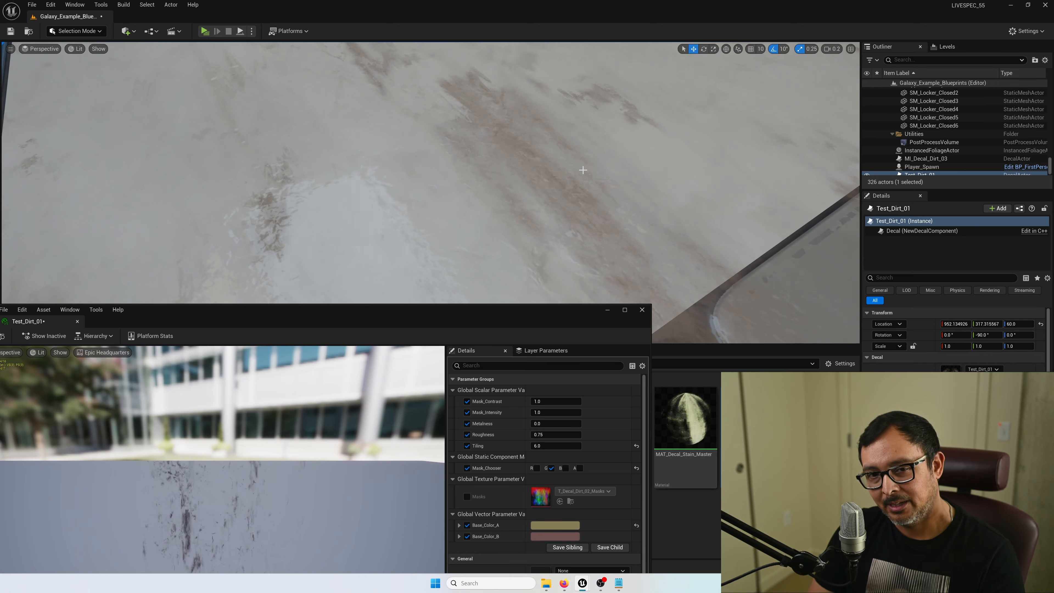
{"action": "key", "text": "s"}
{"action": "right_click_drag", "start_coordinate": [588, 200], "coordinate": [572, 177]}
{"action": "scroll", "coordinate": [588, 200], "scroll_direction": "up", "scroll_amount": 2}
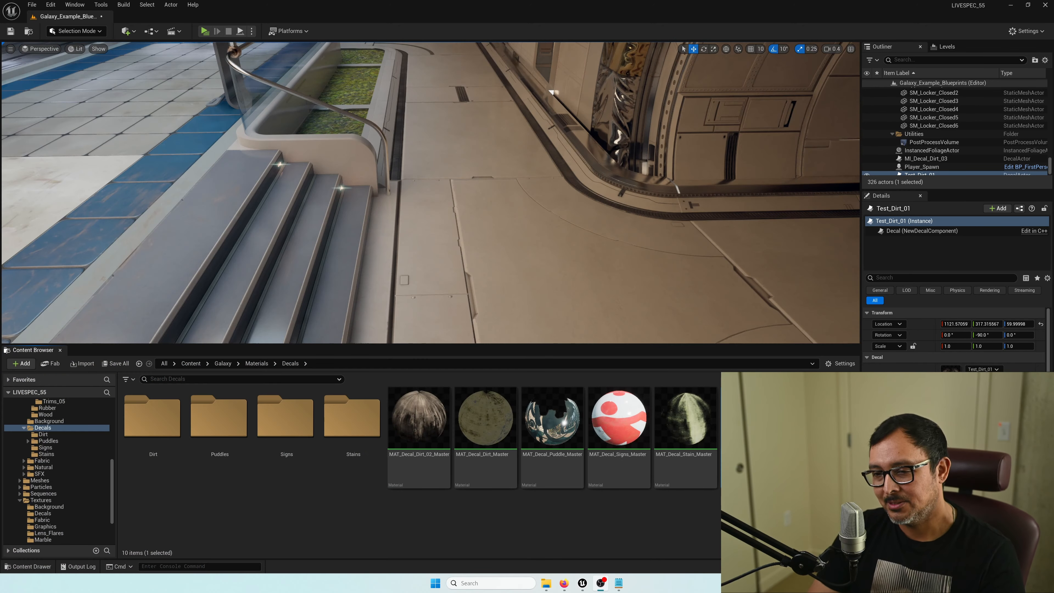
Duplicate the Test_Dirt_01 material instance as Test_Dirt_02
{"action": "right_click", "coordinate": [770, 431]}
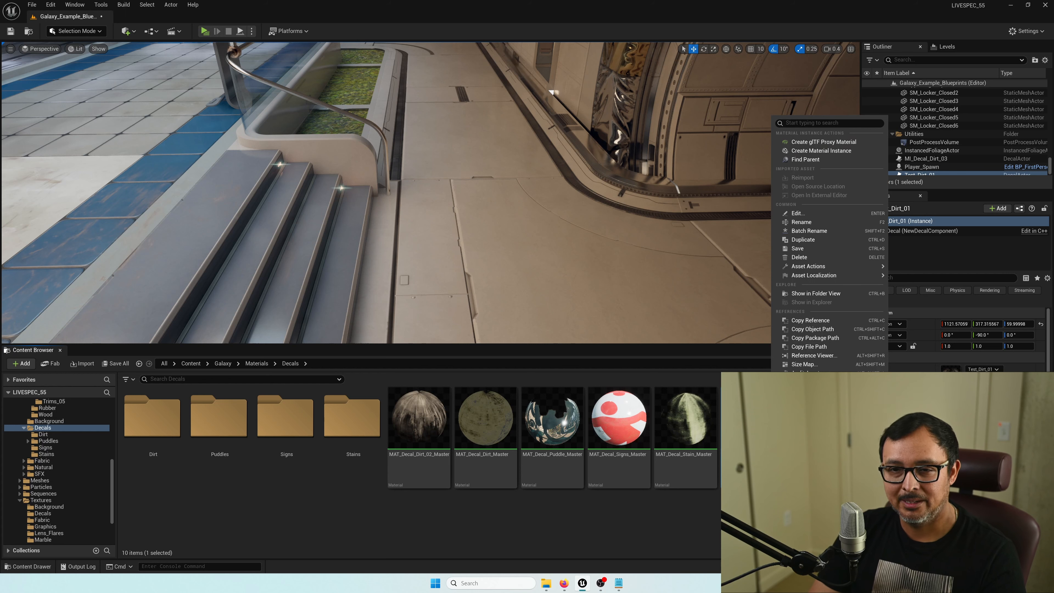
{"action": "left_click", "coordinate": [821, 239]}
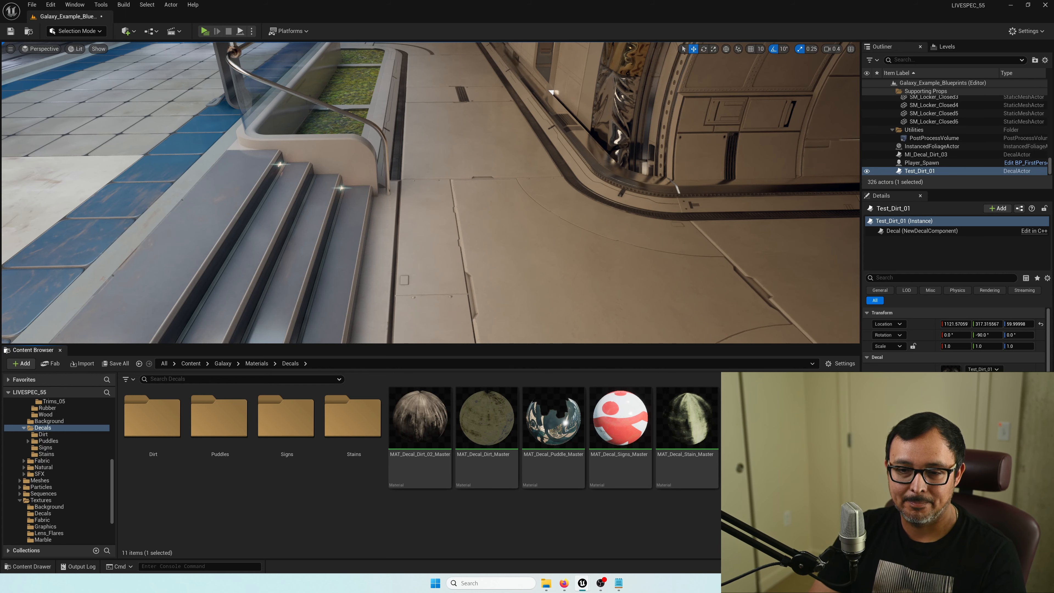
Switch Mask_Chooser in the Test_Dirt_02 instance to only the B channel and close the instance editor
{"action": "double_click", "coordinate": [820, 420]}
{"action": "scroll", "coordinate": [767, 330], "scroll_direction": "down", "scroll_amount": 2}
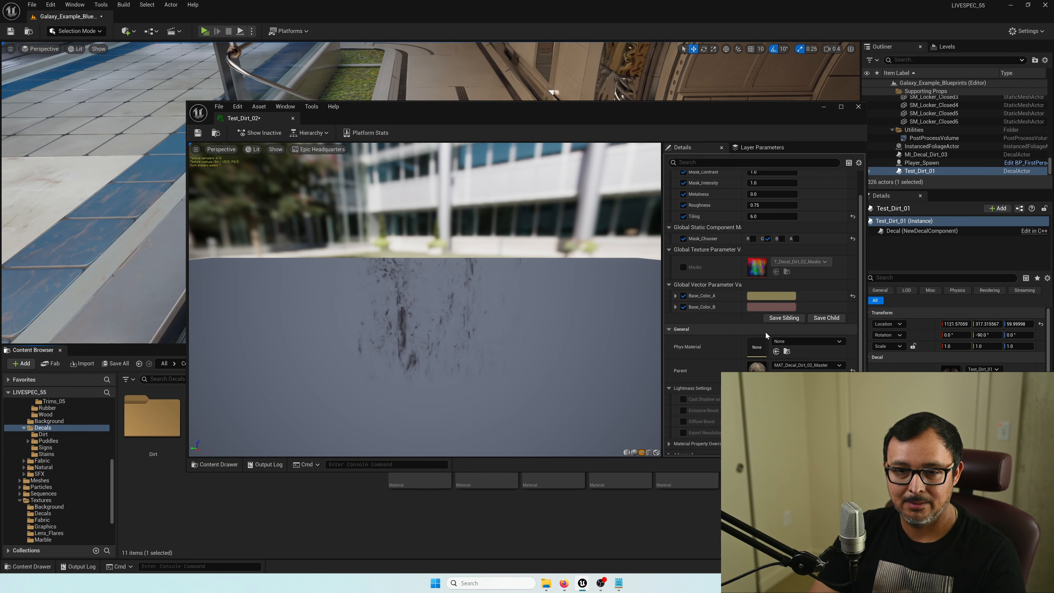
{"action": "scroll", "coordinate": [766, 335], "scroll_direction": "up", "scroll_amount": 2}
{"action": "left_click", "coordinate": [781, 265]}
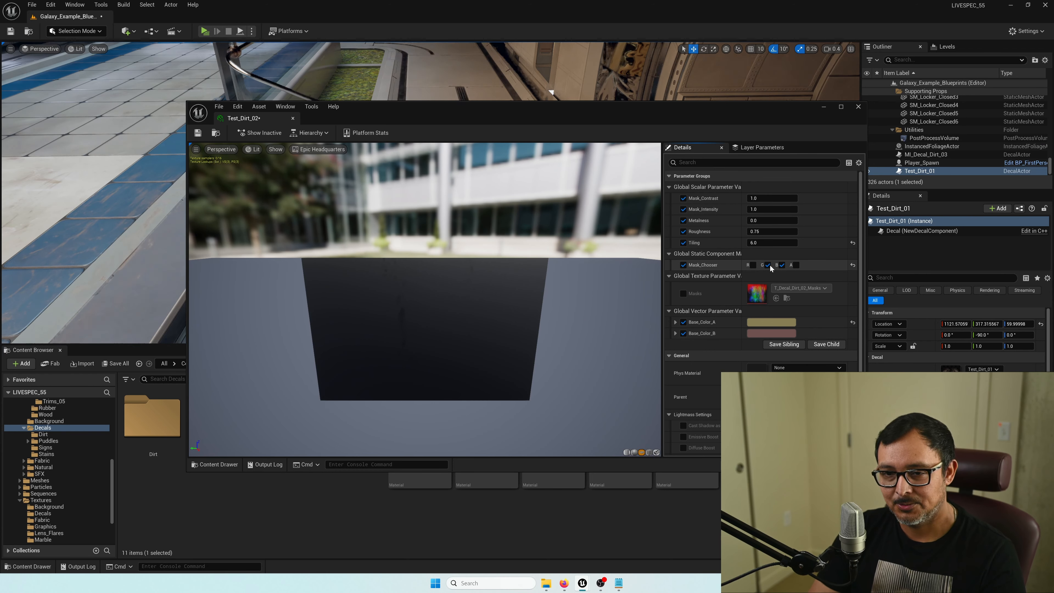
{"action": "left_click", "coordinate": [767, 264]}
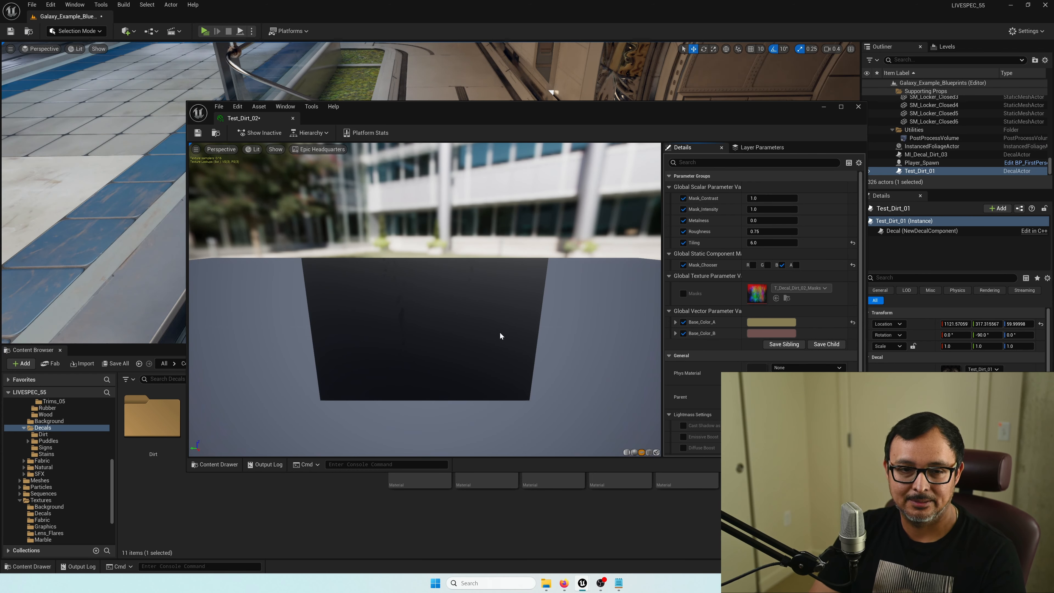
{"action": "left_click", "coordinate": [858, 106]}
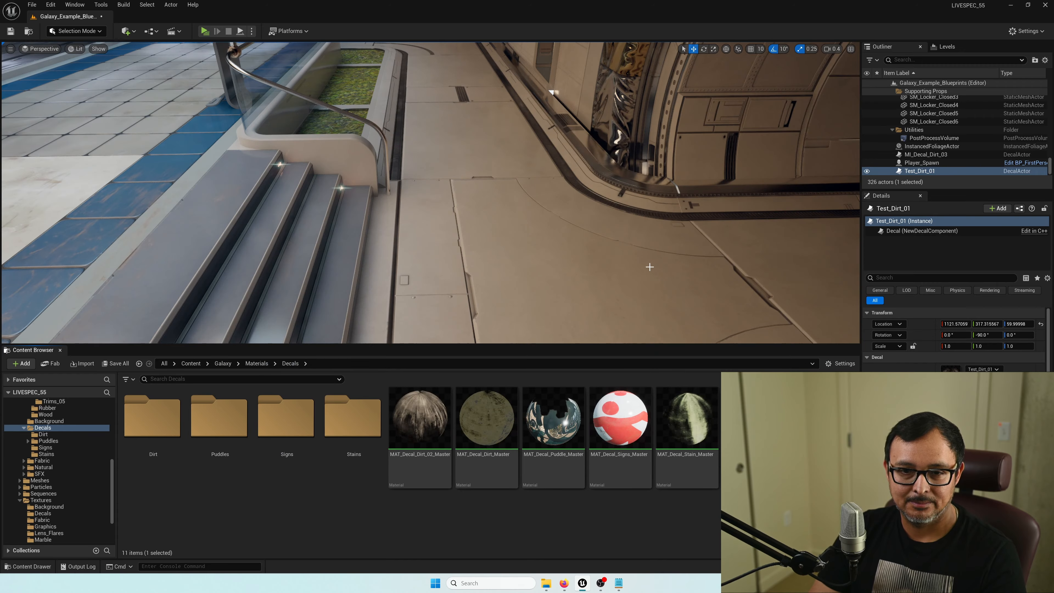
Place Test_Dirt_02 as a decal on the tan floor beside the steps and set its X scale to 0.025
{"action": "mouse_move", "coordinate": [649, 266]}
{"action": "right_mouse_down"}
{"action": "mouse_move", "coordinate": [602, 266]}
{"action": "mouse_move", "coordinate": [649, 266]}
{"action": "right_mouse_up"}
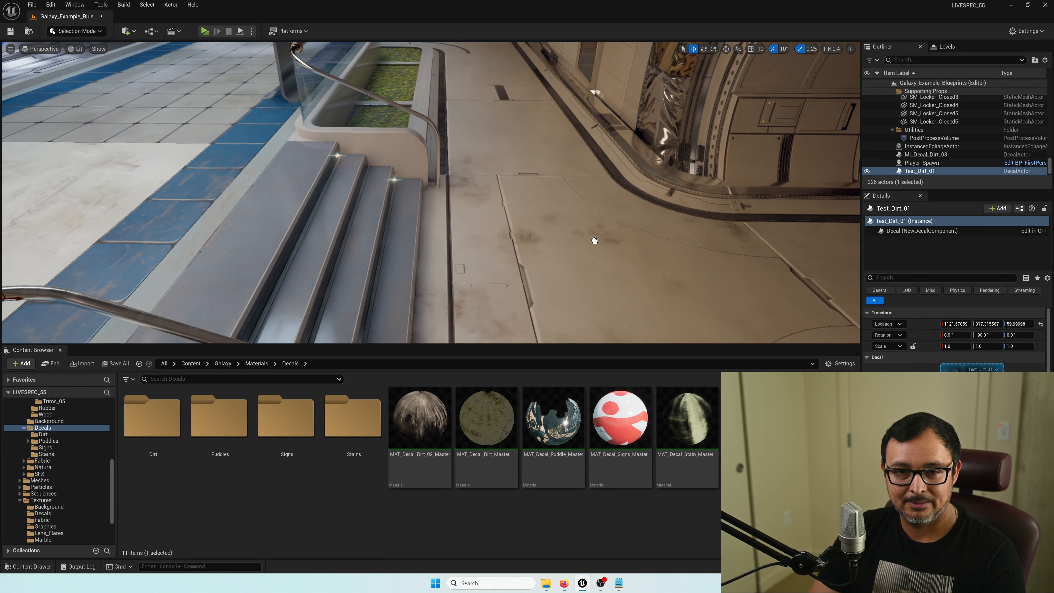
{"action": "left_click_drag", "start_coordinate": [613, 245], "coordinate": [612, 246]}
{"action": "left_click", "coordinate": [954, 346]}
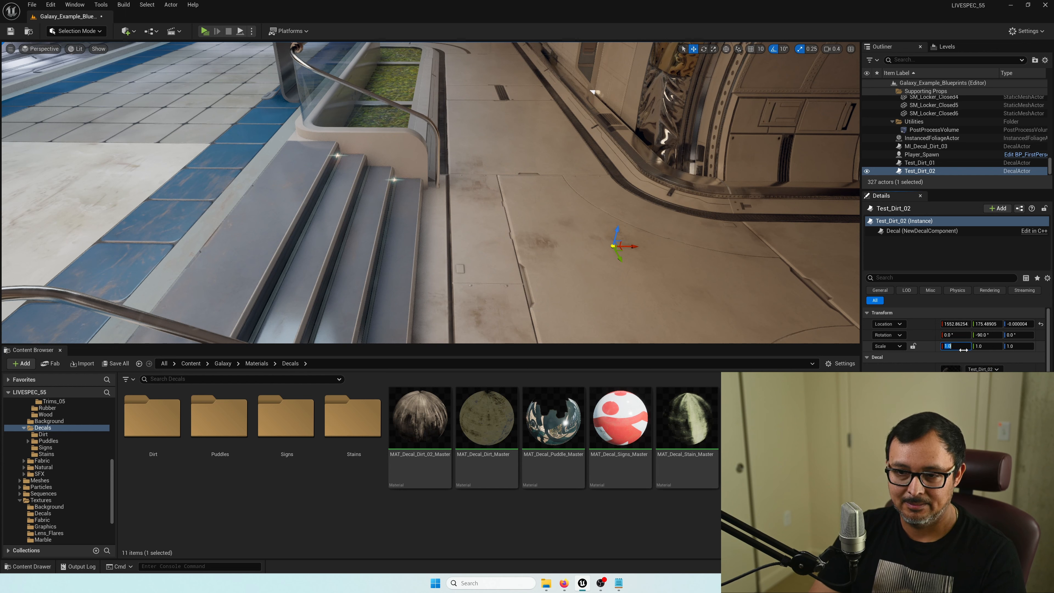
{"action": "type", "text": "0.025"}
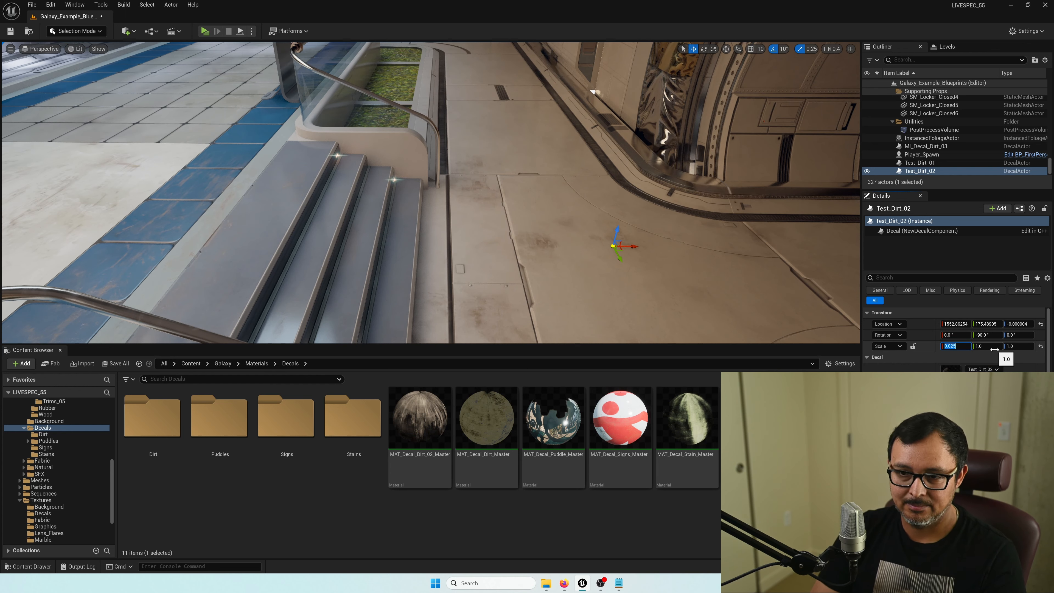
{"action": "key", "text": "Return"}
Move the Test_Dirt_02 decal along X towards the steps, to about X 1490
{"action": "left_click_drag", "start_coordinate": [625, 246], "coordinate": [555, 244]}
{"action": "right_click_drag", "start_coordinate": [555, 244], "coordinate": [594, 257]}
{"action": "scroll", "coordinate": [498, 261], "scroll_direction": "up", "scroll_amount": 1}
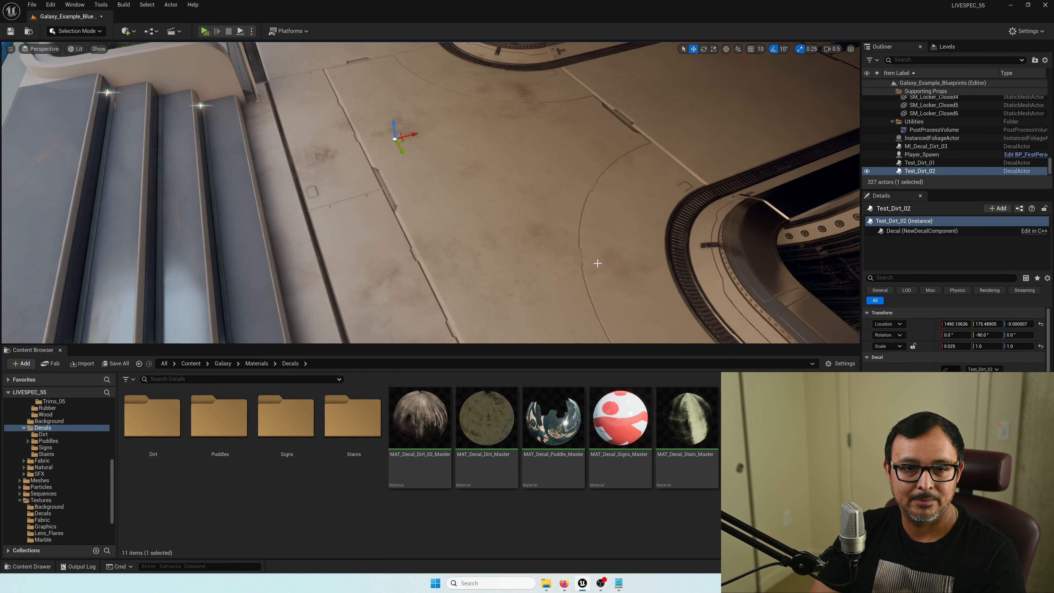
Open the Test_Dirt_02 instance and examine the dirt decals on the tan floor and the white floor
{"action": "double_click", "coordinate": [820, 420]}
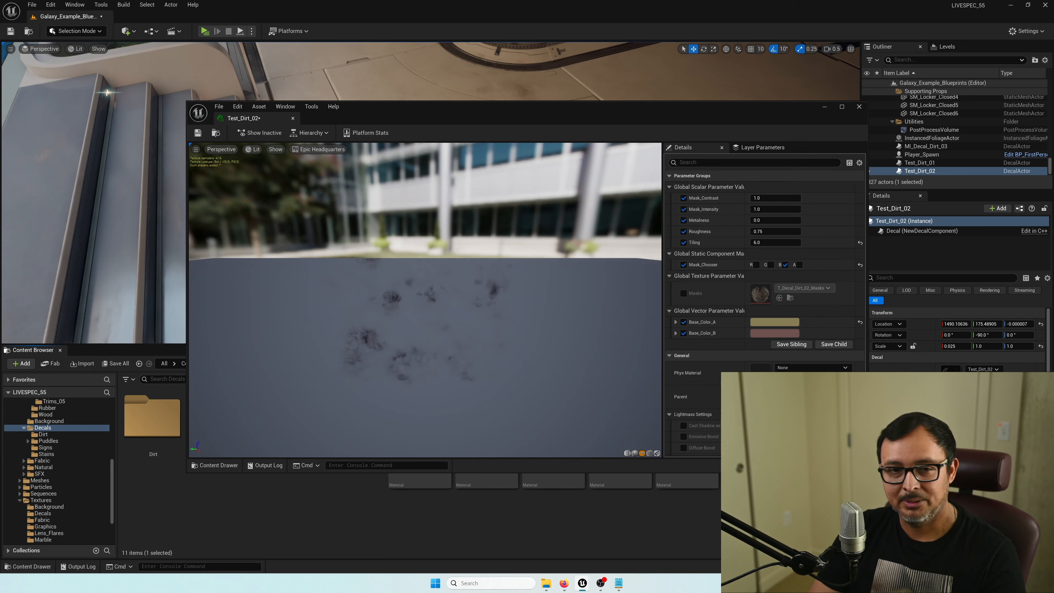
{"action": "left_click_drag", "start_coordinate": [605, 113], "coordinate": [1053, 112]}
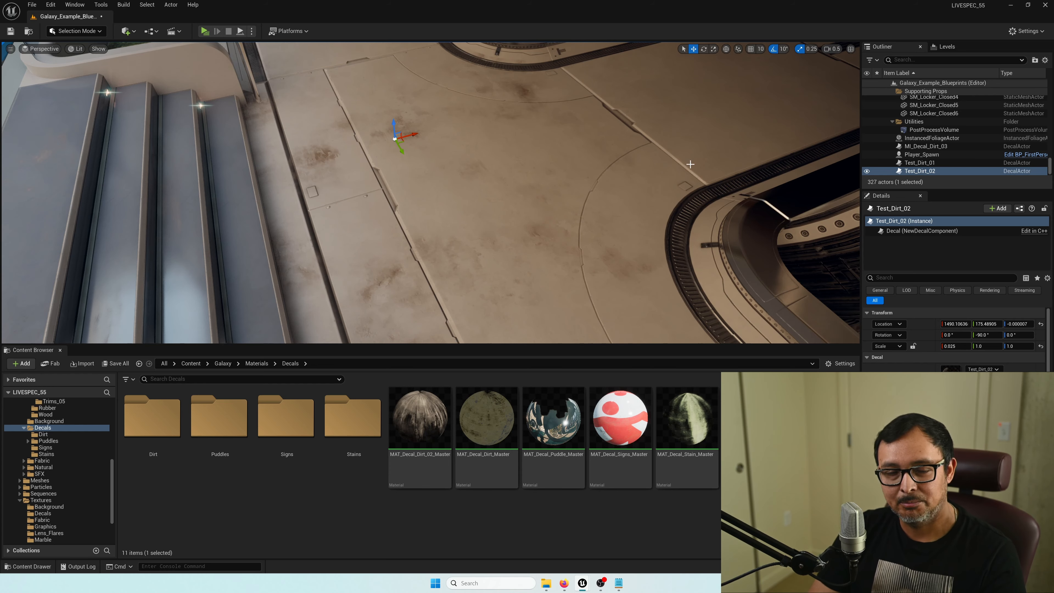
{"action": "key", "text": "a"}
{"action": "mouse_move", "coordinate": [609, 198]}
{"action": "right_mouse_down"}
{"action": "mouse_move", "coordinate": [576, 182]}
{"action": "mouse_move", "coordinate": [583, 197]}
{"action": "mouse_move", "coordinate": [622, 199]}
{"action": "right_mouse_up"}
{"action": "scroll", "coordinate": [609, 198], "scroll_direction": "up", "scroll_amount": 2}
{"action": "key", "text": "w"}
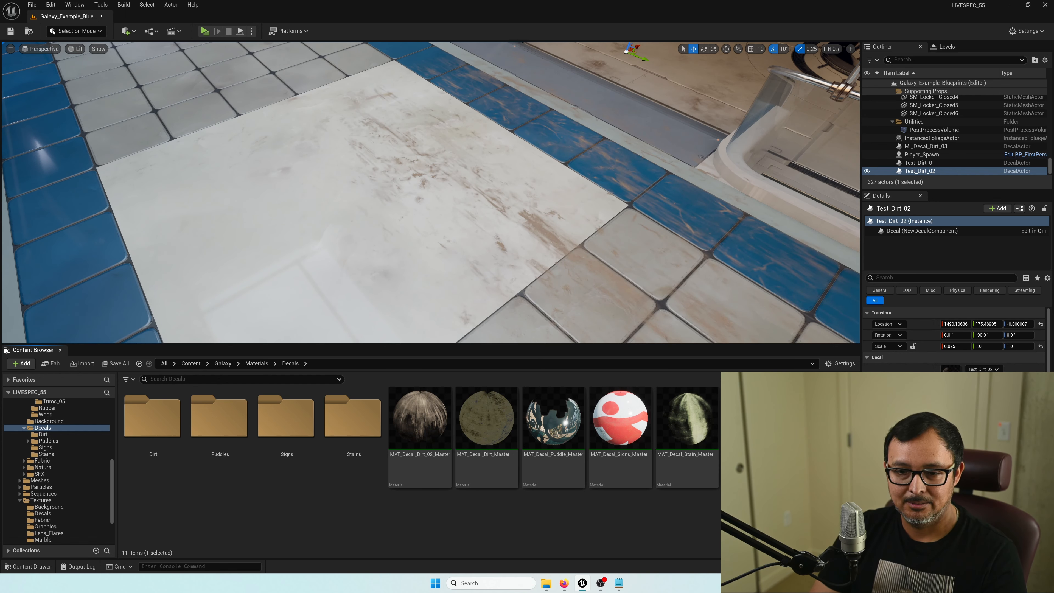
Duplicate the Test_Dirt_02 material instance and name the copy Test_Stain_01
{"action": "right_click", "coordinate": [949, 369]}
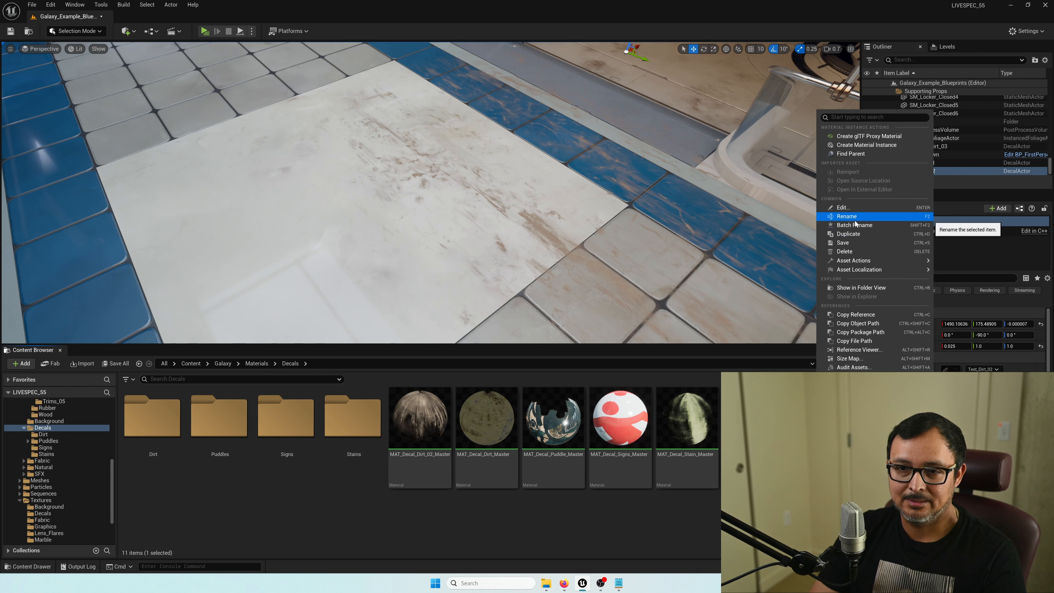
{"action": "left_click", "coordinate": [856, 235]}
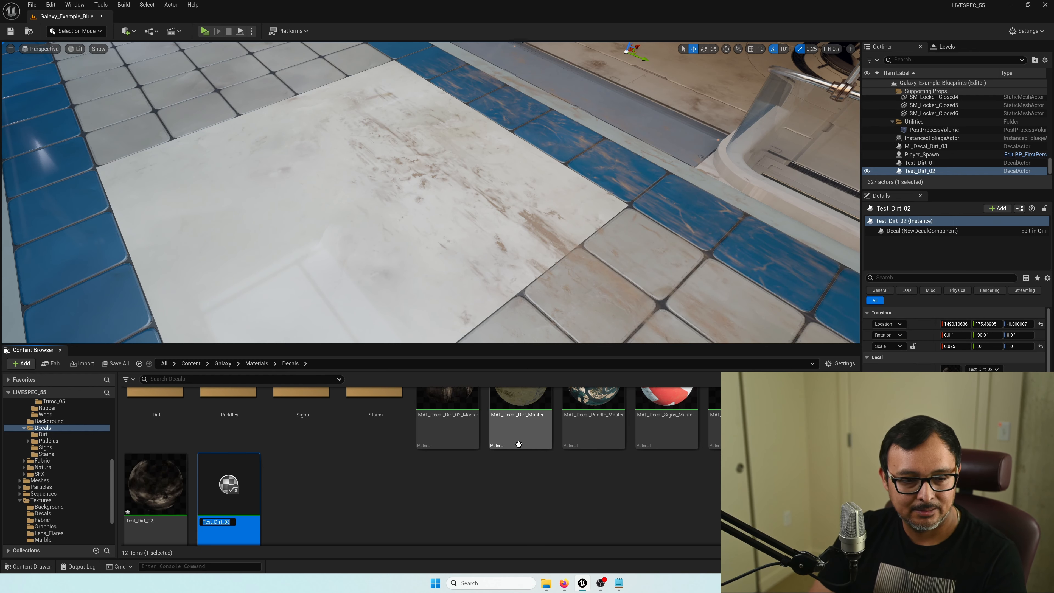
{"action": "type", "text": "Test"}
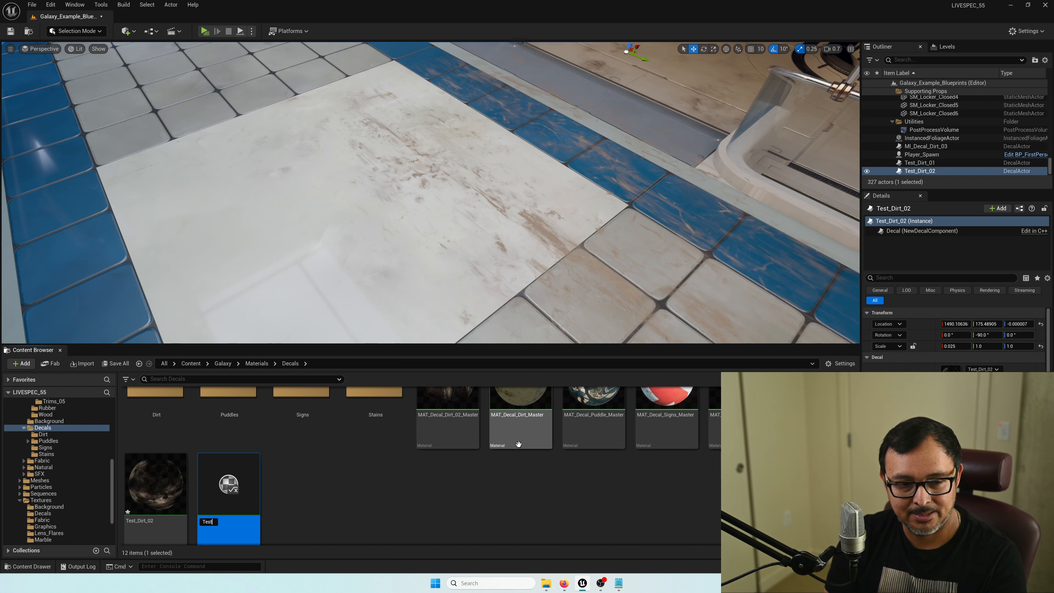
{"action": "type", "text": "_Stain_"}
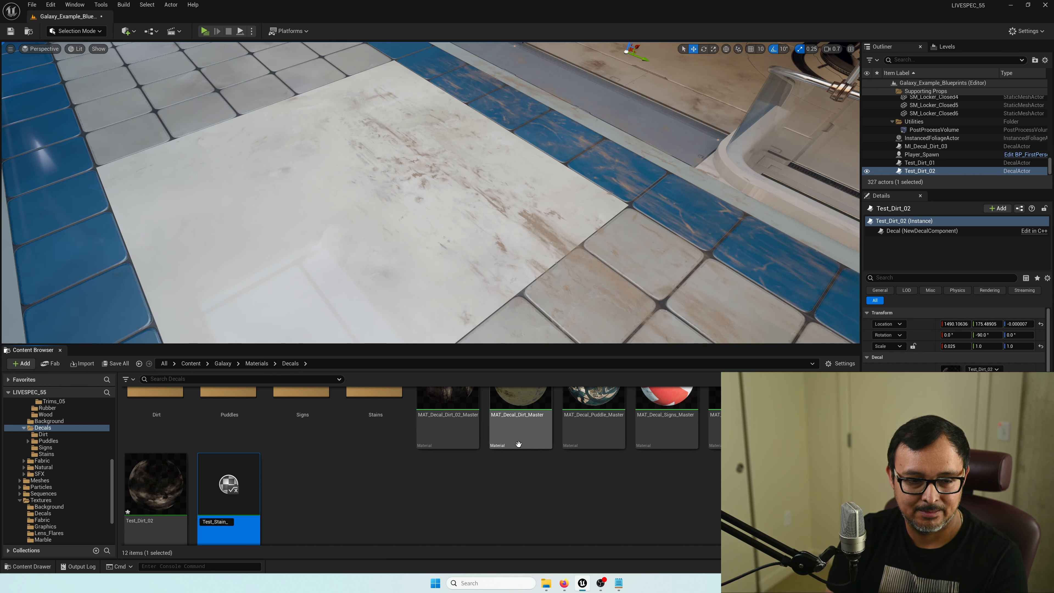
{"action": "type", "text": "01"}
{"action": "key", "text": "Return"}
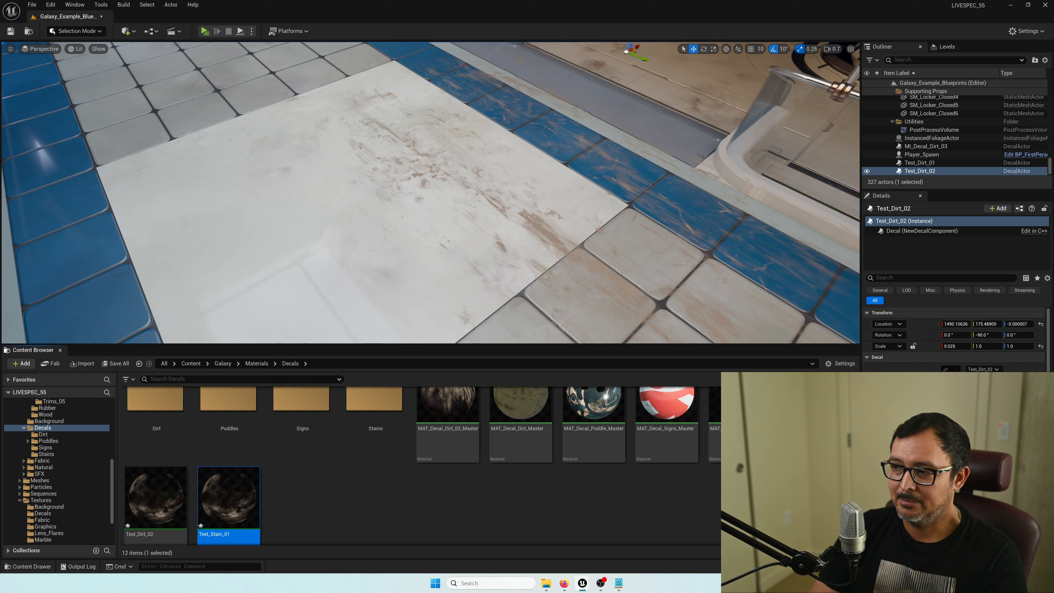
Open the Test_Stain_01 instance and change Base_Color_A to a muted green with a hue of about 132
{"action": "double_click", "coordinate": [229, 498]}
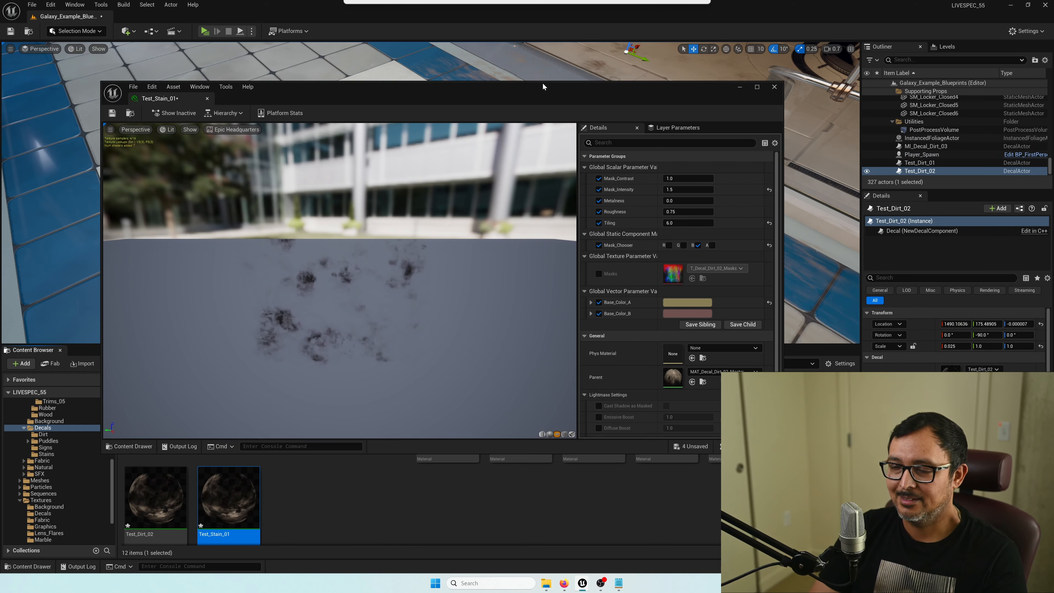
{"action": "left_click", "coordinate": [756, 89]}
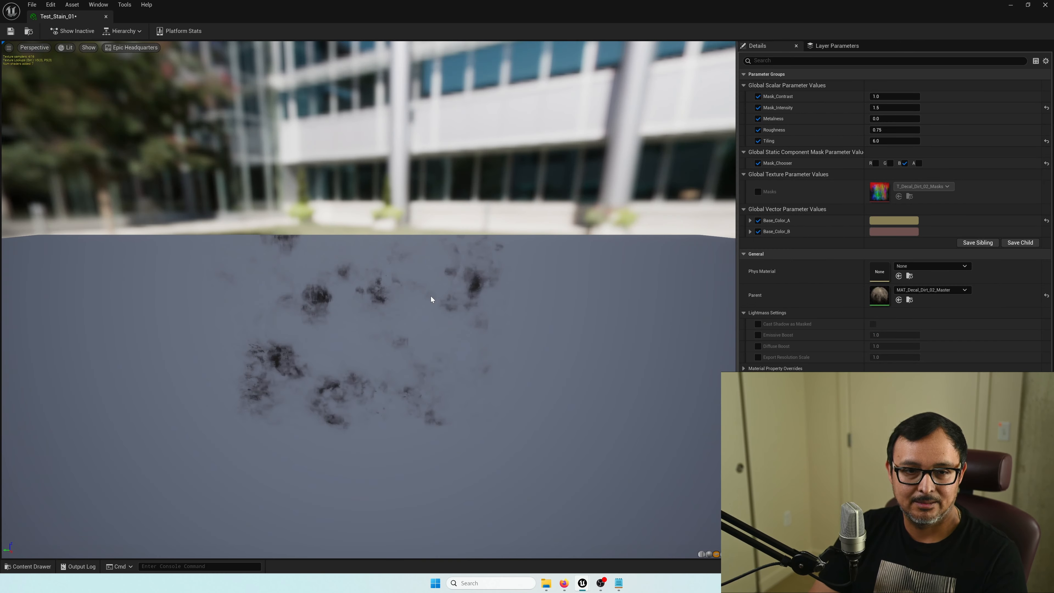
{"action": "left_click_drag", "start_coordinate": [432, 300], "coordinate": [469, 300]}
{"action": "scroll", "coordinate": [432, 299], "scroll_direction": "up", "scroll_amount": 3}
{"action": "scroll", "coordinate": [431, 300], "scroll_direction": "down", "scroll_amount": 2}
{"action": "left_click", "coordinate": [892, 220]}
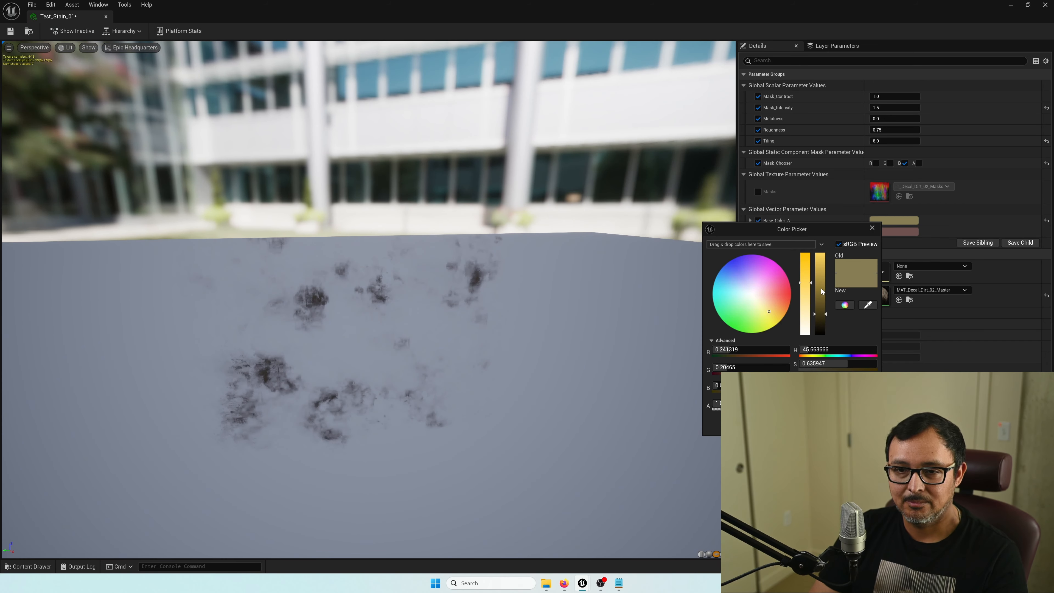
{"action": "left_click", "coordinate": [735, 302]}
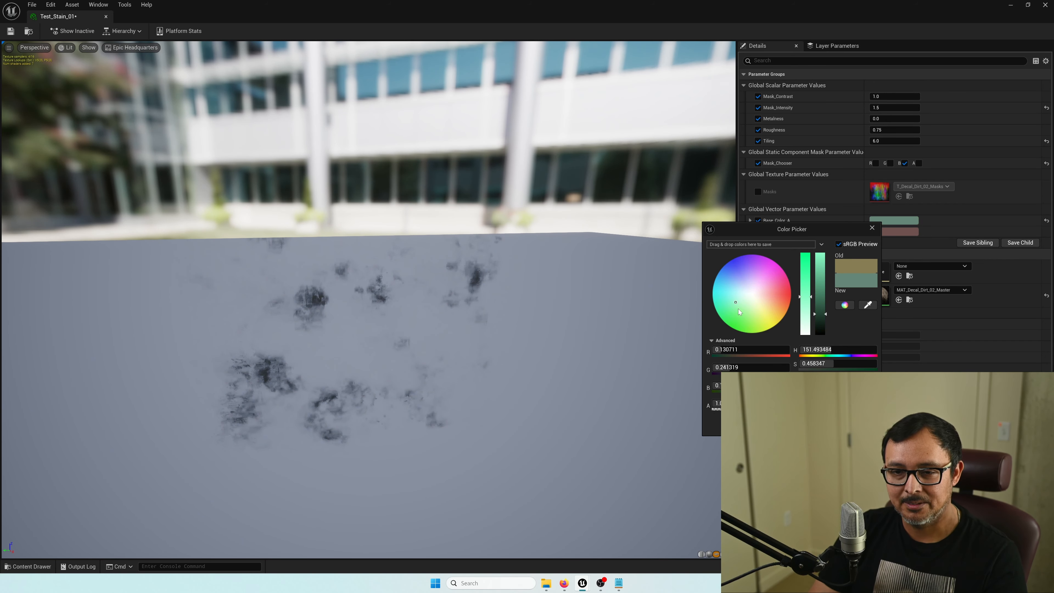
{"action": "left_click", "coordinate": [738, 309]}
{"action": "left_click", "coordinate": [834, 424]}
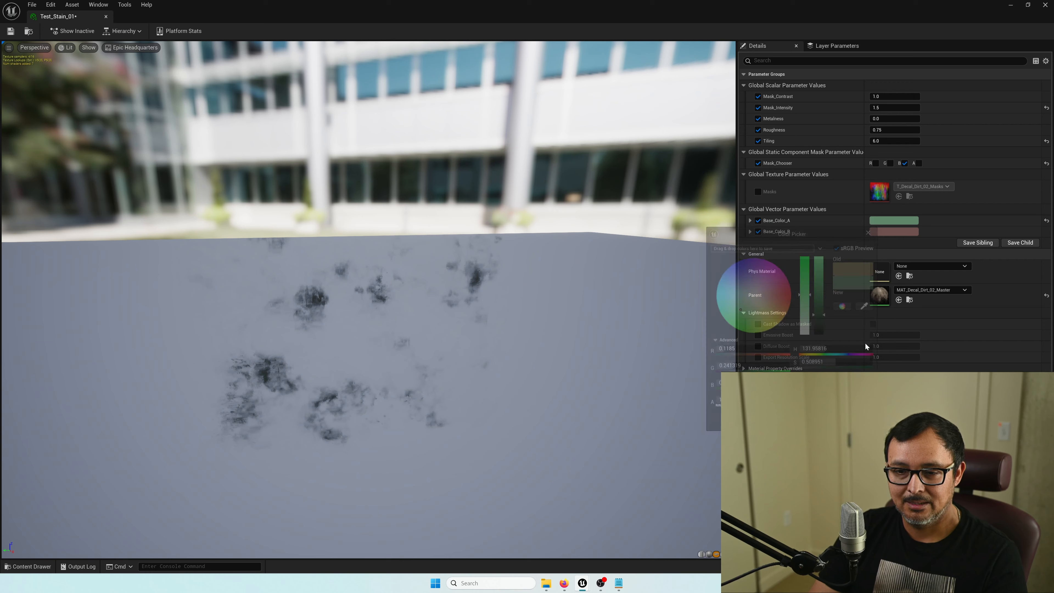
Change Base_Color_B of Test_Stain_01 from reddish brown to a muted olive yellow
{"action": "left_click", "coordinate": [896, 231]}
{"action": "left_click", "coordinate": [746, 317]}
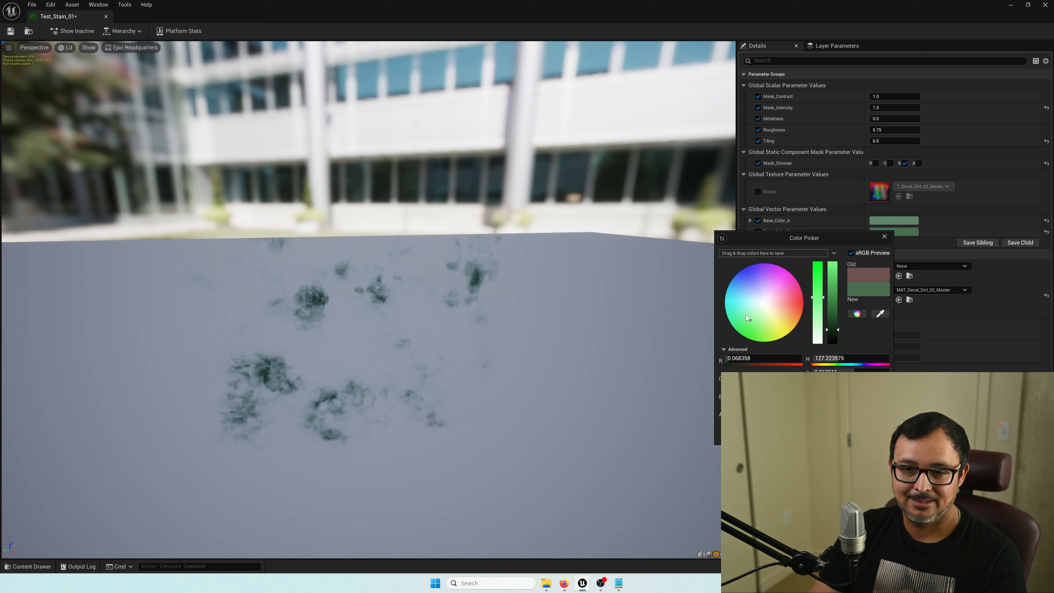
{"action": "left_click", "coordinate": [757, 322]}
{"action": "left_click", "coordinate": [760, 323]}
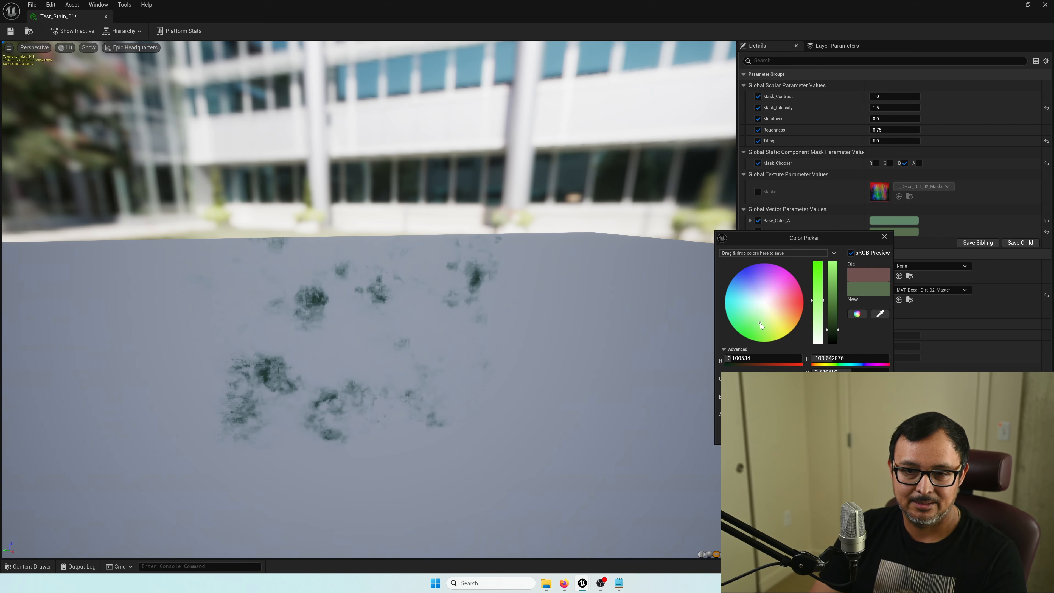
{"action": "left_click", "coordinate": [779, 319]}
{"action": "left_click_drag", "start_coordinate": [776, 318], "coordinate": [775, 326]}
{"action": "left_click", "coordinate": [852, 433]}
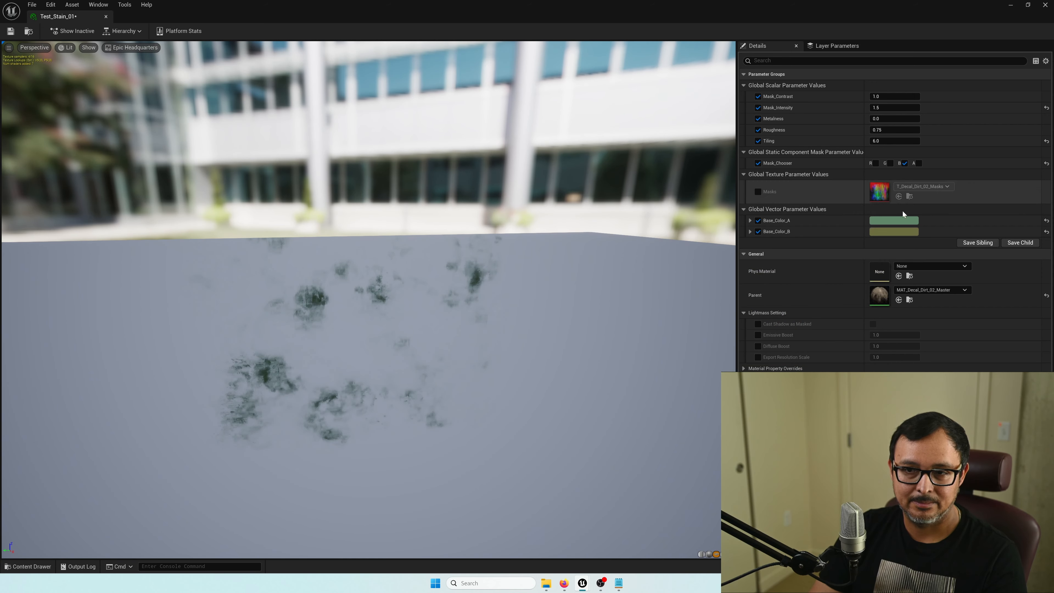
Shift Base_Color_A of Test_Stain_01 to a more yellowish green with a hue of about 88.5
{"action": "left_click", "coordinate": [897, 219]}
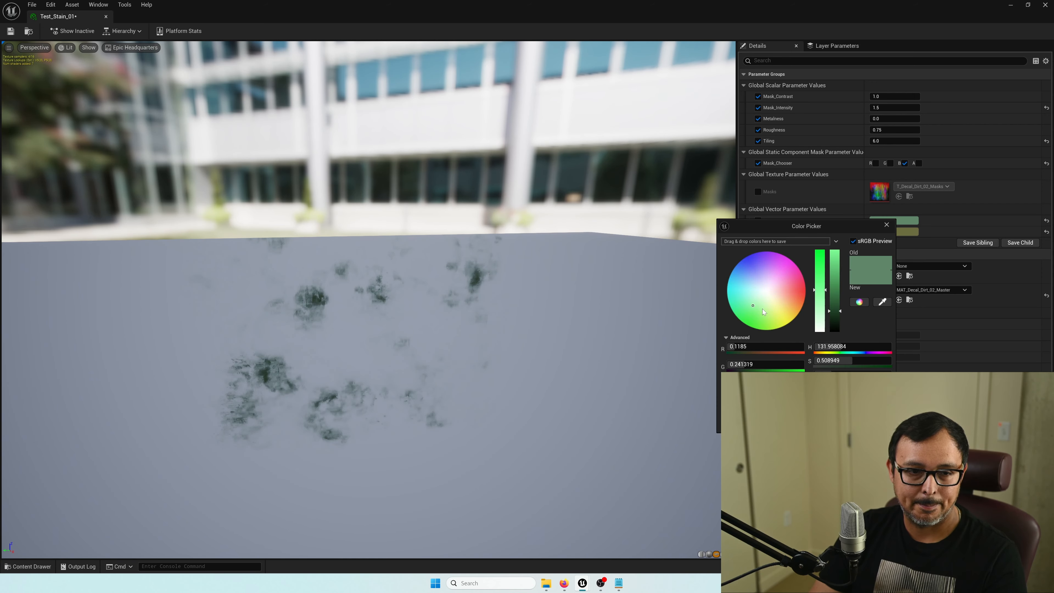
{"action": "left_click_drag", "start_coordinate": [762, 309], "coordinate": [766, 312]}
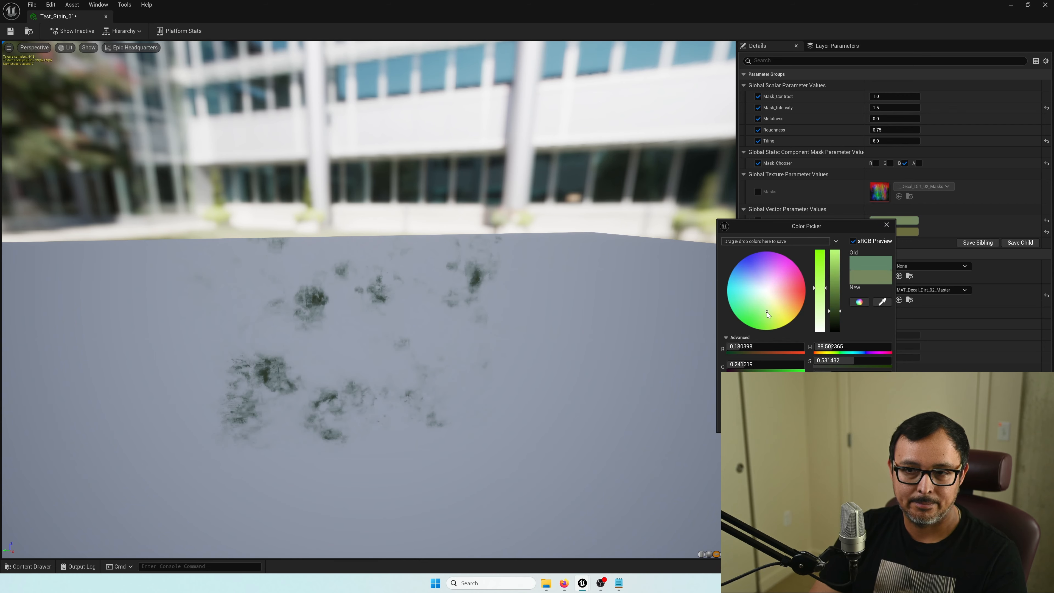
{"action": "left_click", "coordinate": [851, 422]}
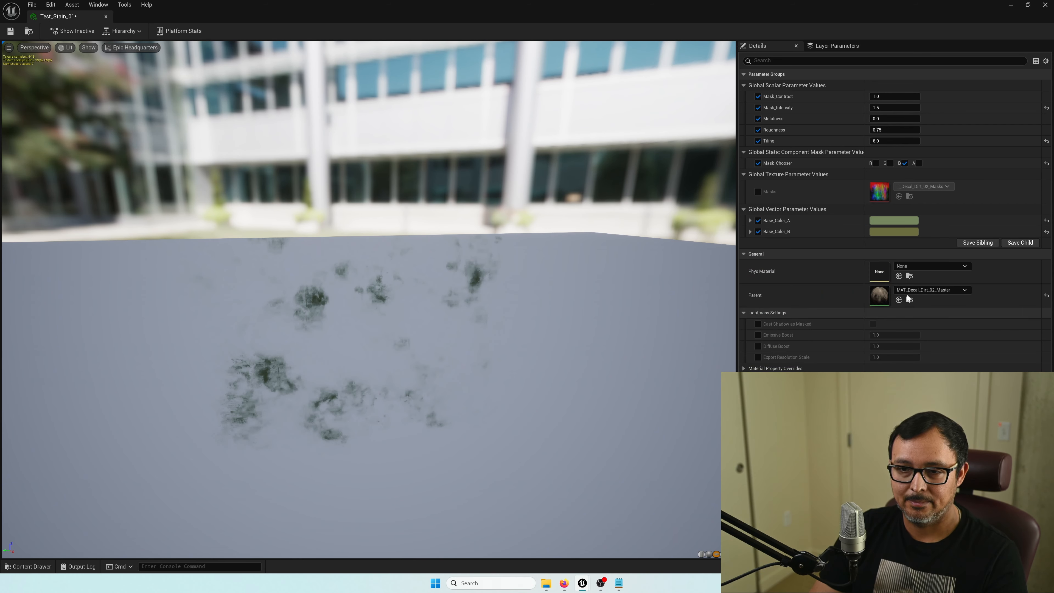
Switch Mask_Chooser to the R channel, set Mask_Intensity to 1.0, and close the Test_Stain_01 instance
{"action": "left_click", "coordinate": [875, 163]}
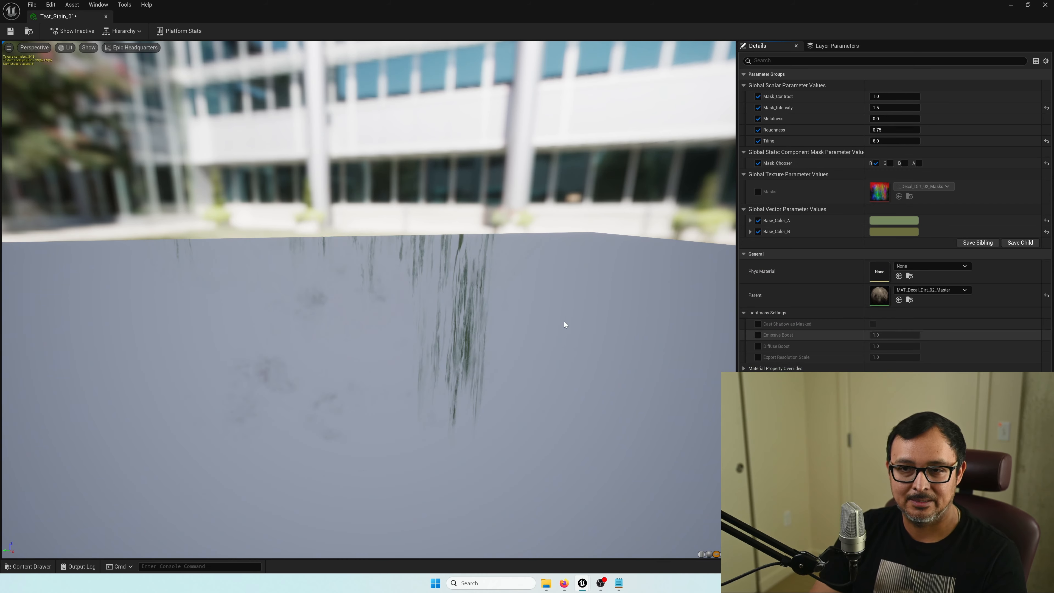
{"action": "left_click_drag", "start_coordinate": [438, 285], "coordinate": [593, 192]}
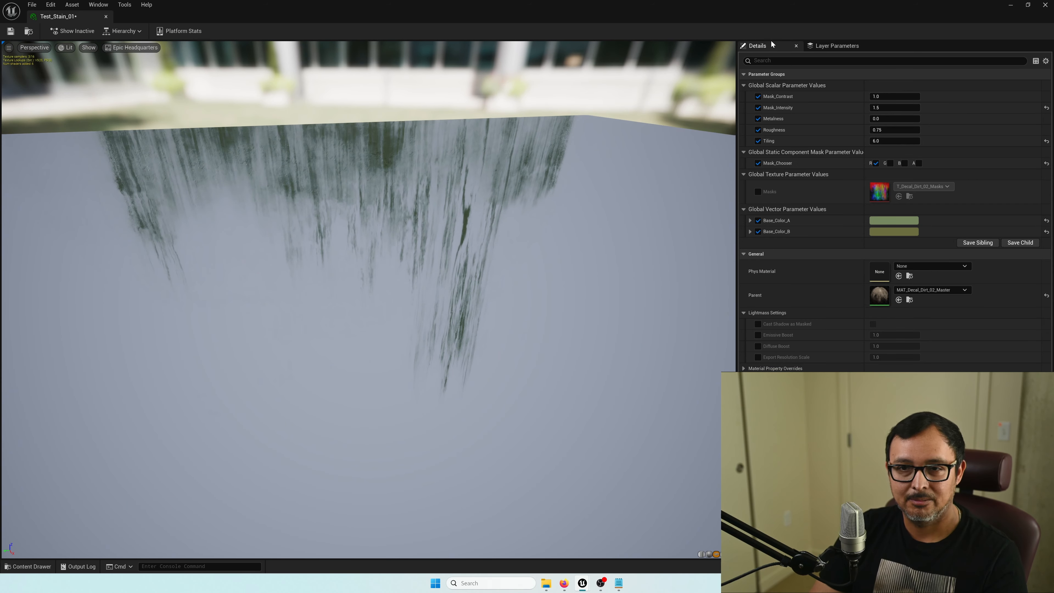
{"action": "left_click", "coordinate": [895, 108]}
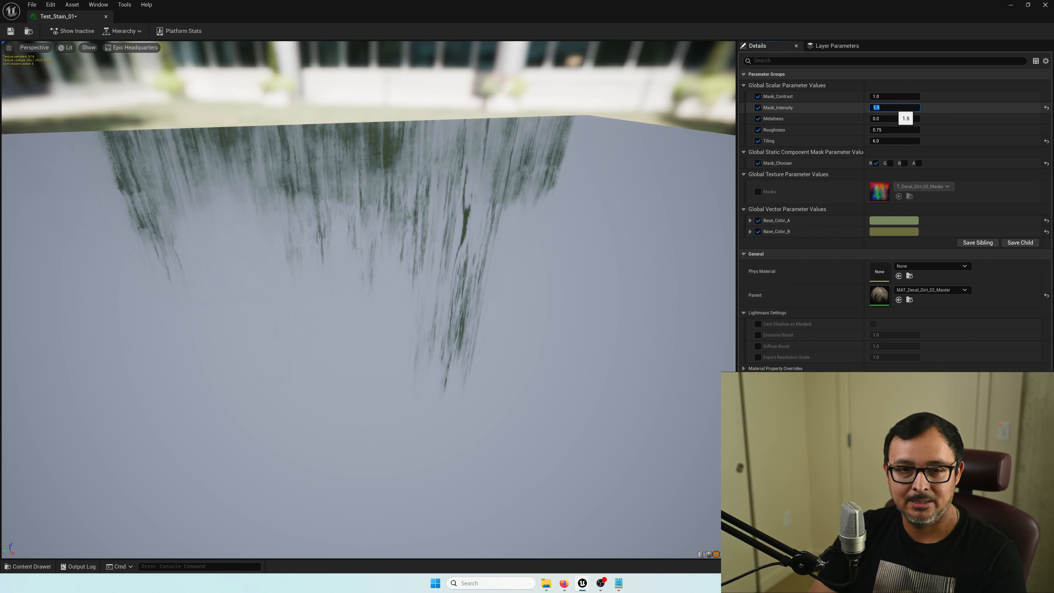
{"action": "type", "text": "1"}
{"action": "key", "text": "Return"}
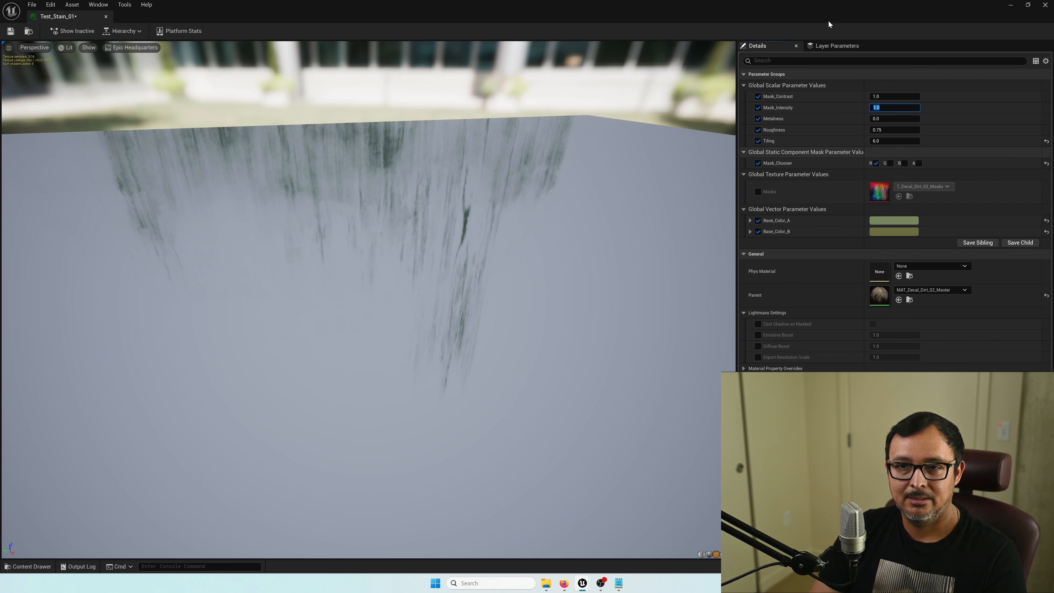
{"action": "left_click_drag", "start_coordinate": [826, 7], "coordinate": [711, 287]}
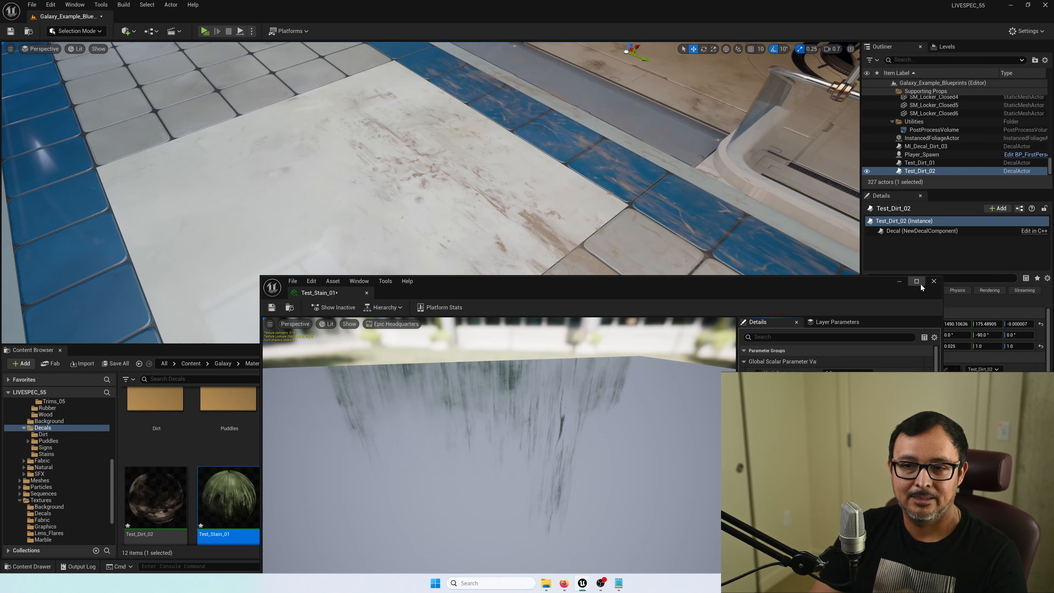
{"action": "left_click", "coordinate": [933, 282]}
Place Test_Stain_01 as a decal by the wall keypad and rotate it to about 90°, 0°, 90° so the streaks run down the wall
{"action": "right_click_drag", "start_coordinate": [619, 244], "coordinate": [627, 212]}
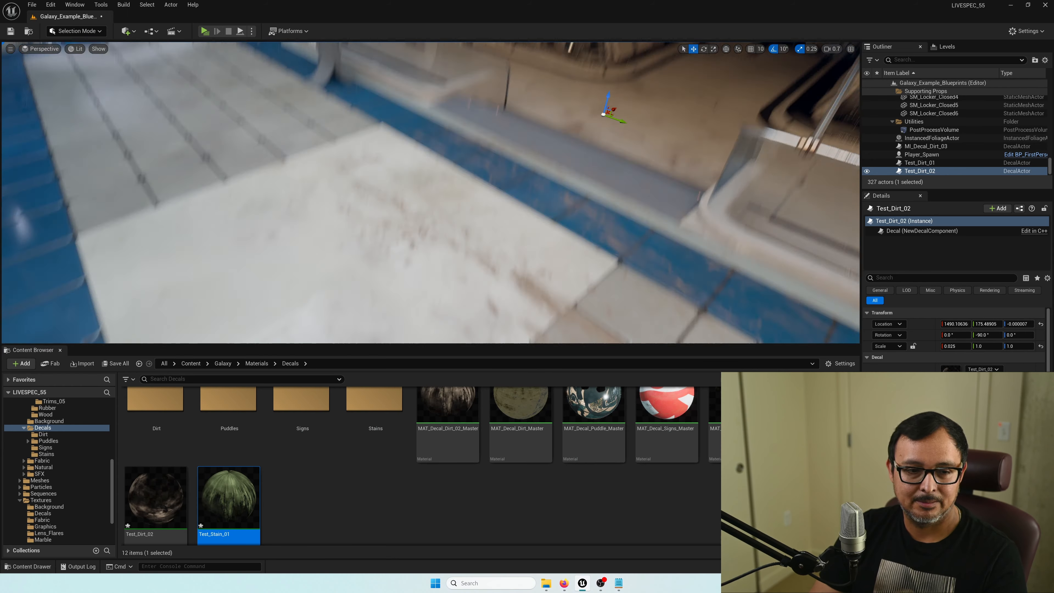
{"action": "scroll", "coordinate": [510, 284], "scroll_direction": "up", "scroll_amount": 1}
{"action": "right_click_drag", "start_coordinate": [511, 284], "coordinate": [510, 284]}
{"action": "key", "text": "Escape"}
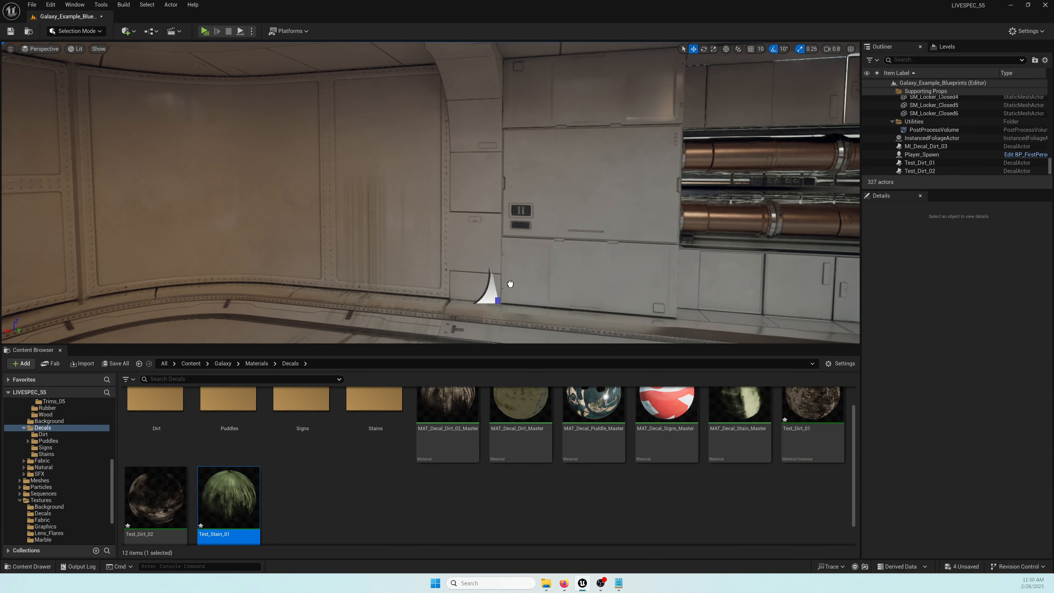
{"action": "left_click_drag", "start_coordinate": [510, 284], "coordinate": [519, 227]}
{"action": "key", "text": "e"}
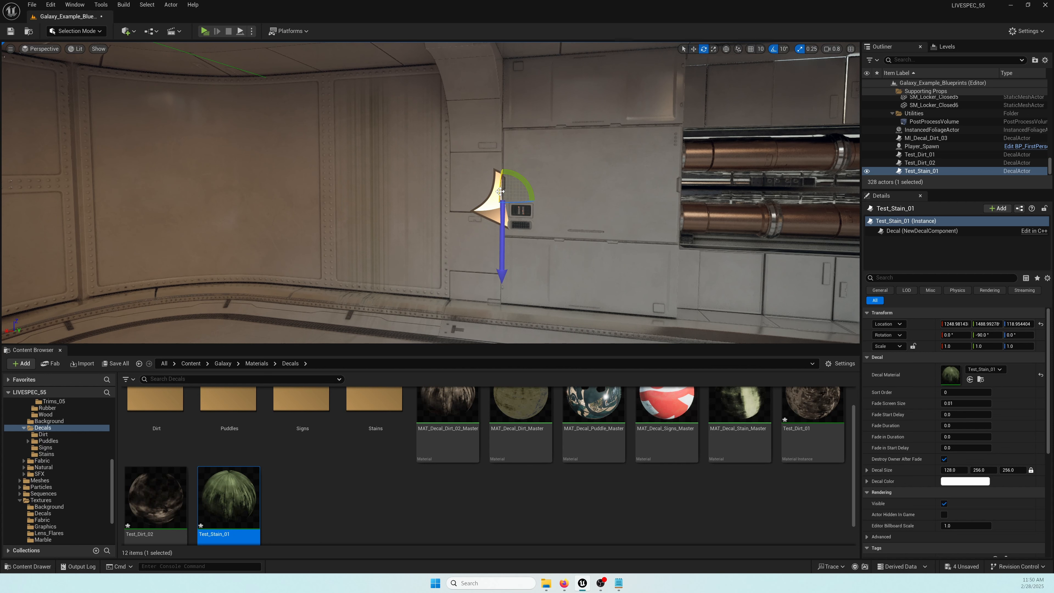
{"action": "left_click_drag", "start_coordinate": [500, 191], "coordinate": [500, 218]}
{"action": "left_click_drag", "start_coordinate": [522, 178], "coordinate": [535, 202]}
Set the Test_Stain_01 decal's scale to 0.025 in X, 0.5 in Y and 0.5 in Z
{"action": "left_click", "coordinate": [950, 346]}
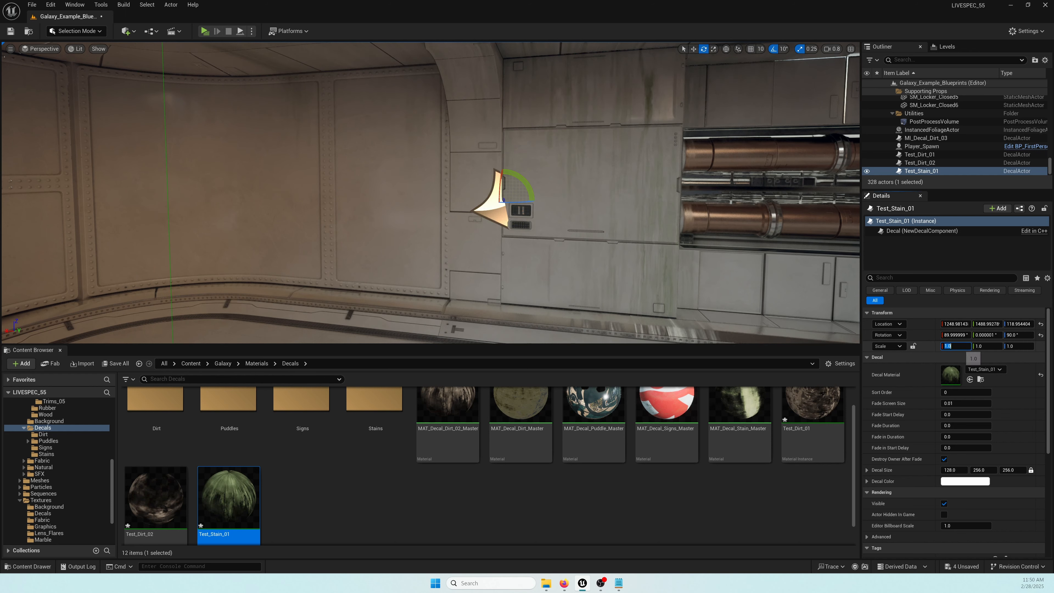
{"action": "type", "text": "0.025"}
{"action": "key", "text": "Tab"}
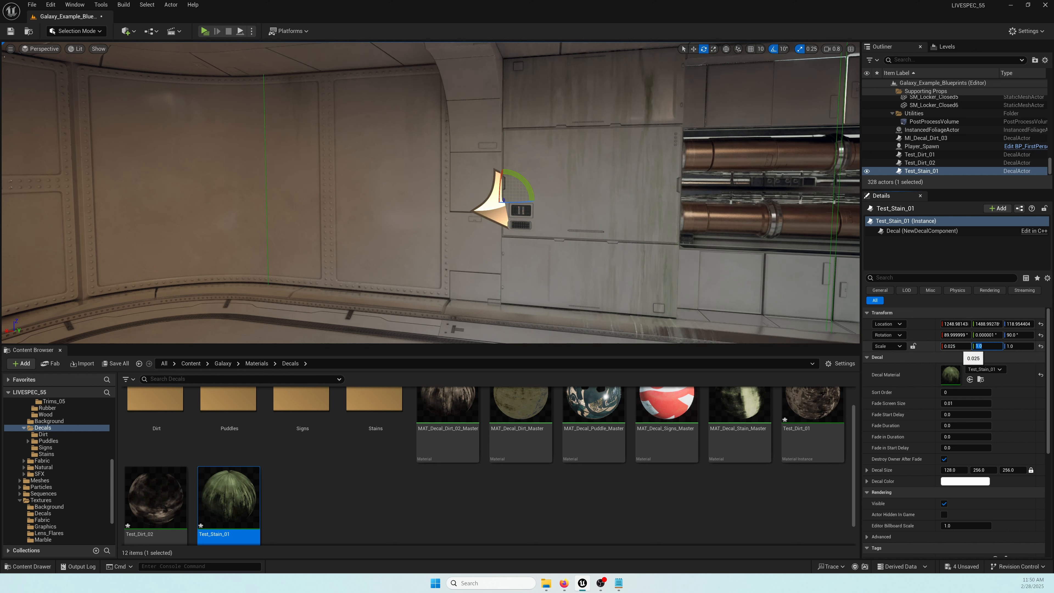
{"action": "key", "text": "Return"}
{"action": "key", "text": "Tab"}
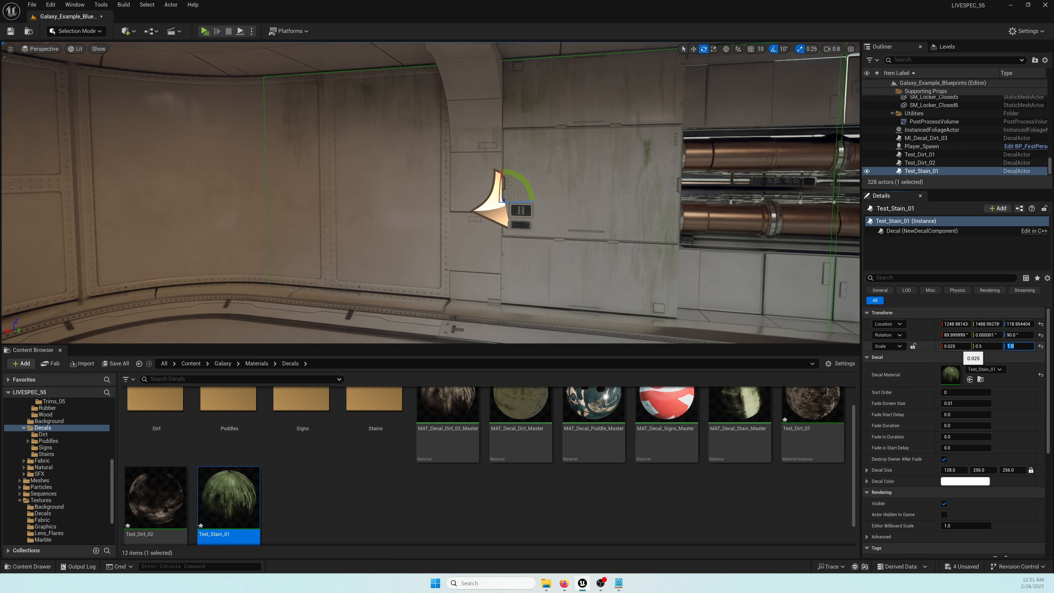
{"action": "type", "text": ".5"}
{"action": "key", "text": "Return"}
Move the Test_Stain_01 decal along the wall panel to about X 1240.5 and Z 125
{"action": "mouse_move", "coordinate": [512, 229]}
{"action": "right_mouse_down"}
{"action": "mouse_move", "coordinate": [507, 219]}
{"action": "mouse_move", "coordinate": [523, 220]}
{"action": "mouse_move", "coordinate": [513, 228]}
{"action": "right_mouse_up"}
{"action": "key", "text": "w"}
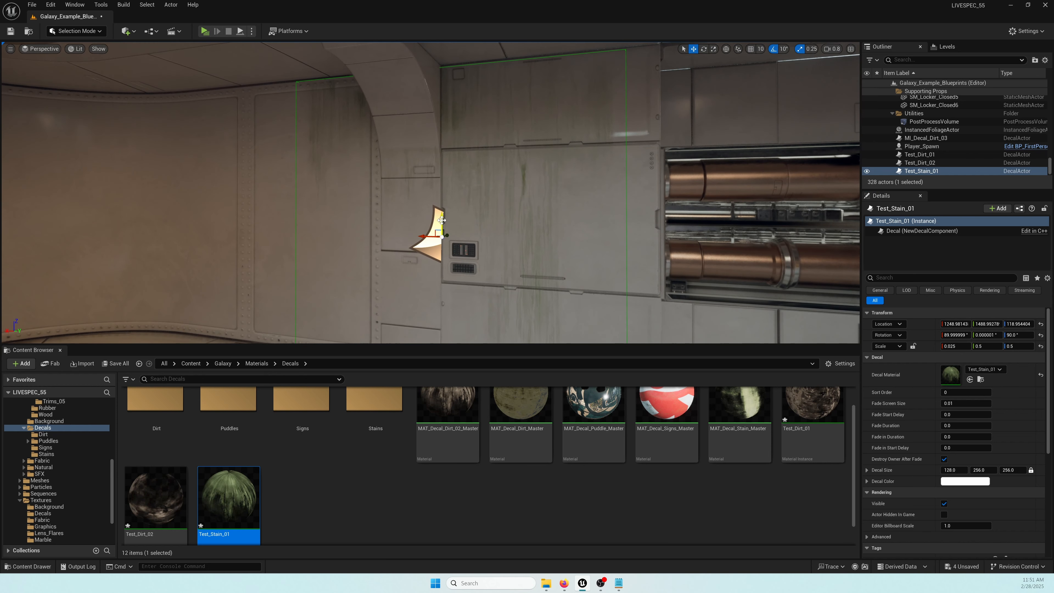
{"action": "left_click_drag", "start_coordinate": [441, 220], "coordinate": [437, 229]}
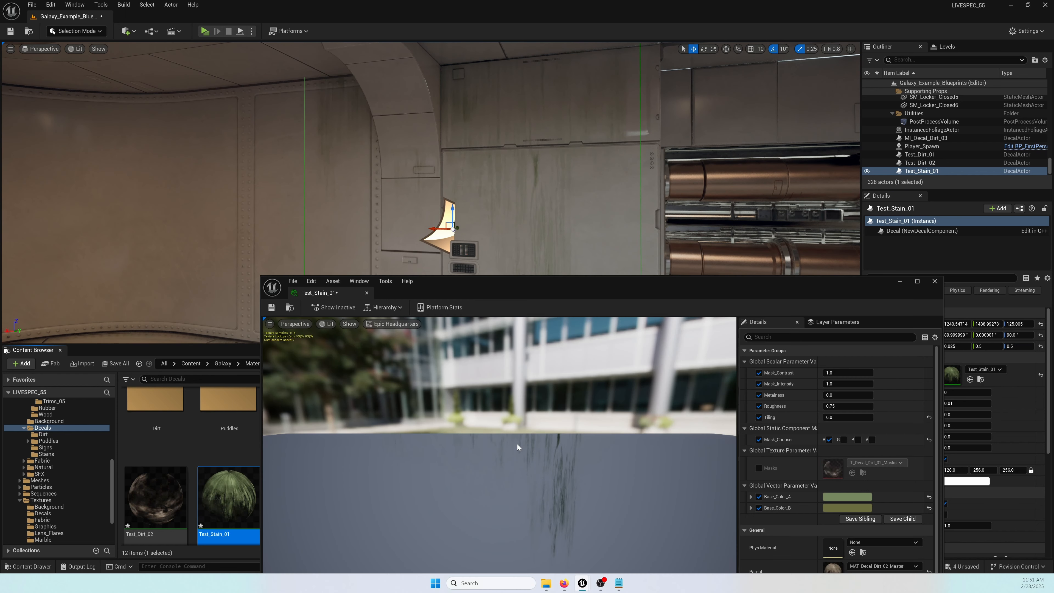
Darken Base_Color_B of Test_Stain_01 to a deep olive, set Mask_Intensity to 1.25, and close the instance
{"action": "left_click", "coordinate": [847, 508]}
{"action": "left_click_drag", "start_coordinate": [952, 464], "coordinate": [952, 473]}
{"action": "left_click", "coordinate": [945, 557]}
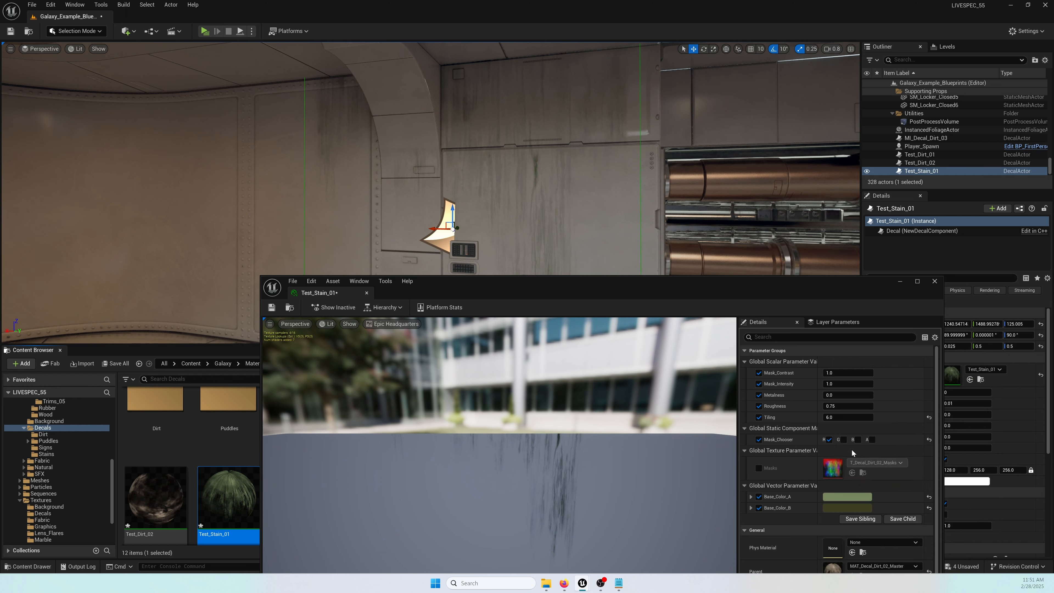
{"action": "left_click", "coordinate": [835, 384]}
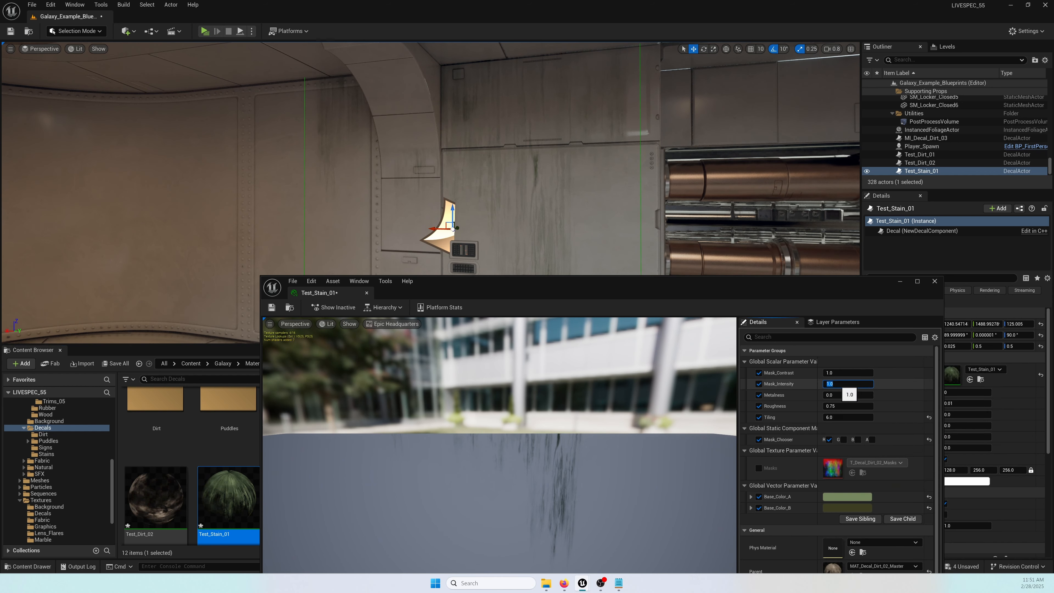
{"action": "key", "text": "Return"}
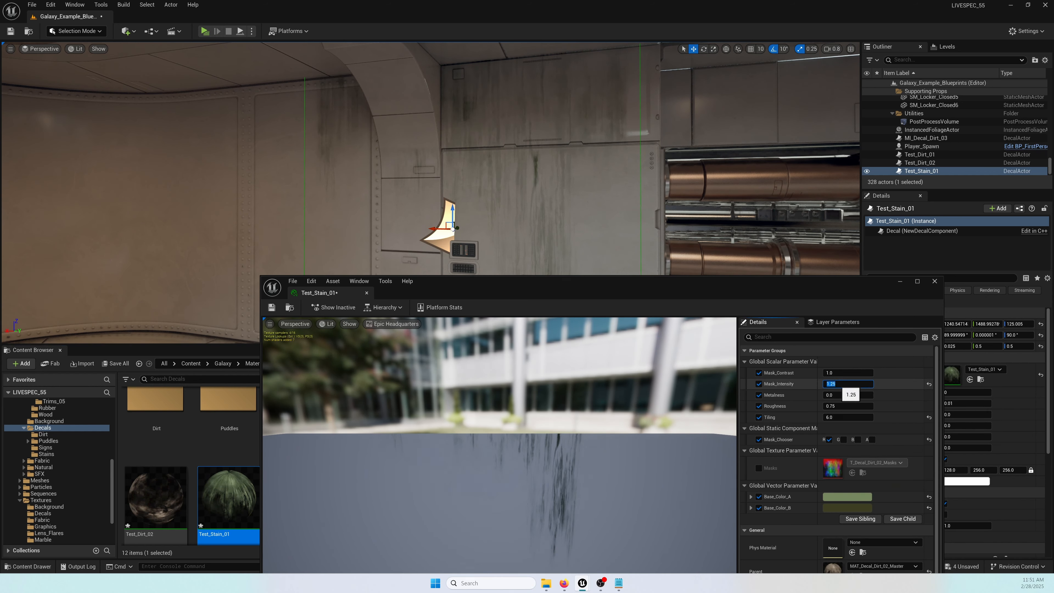
{"action": "left_click", "coordinate": [934, 281]}
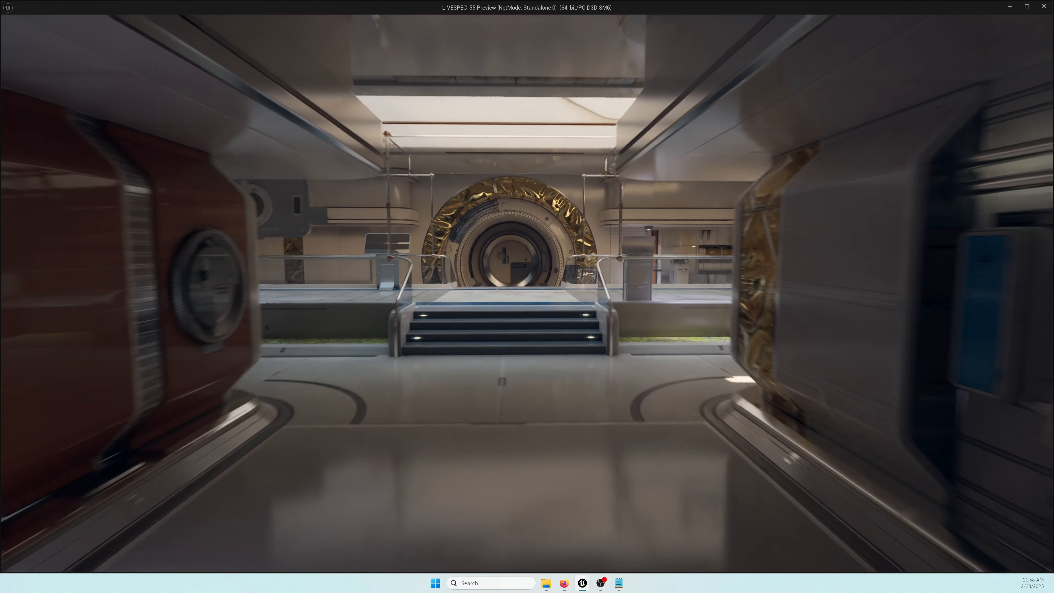
Walk forward through the standalone preview of the level to examine the dirt decals on the floor
{"action": "key", "text": "w"}
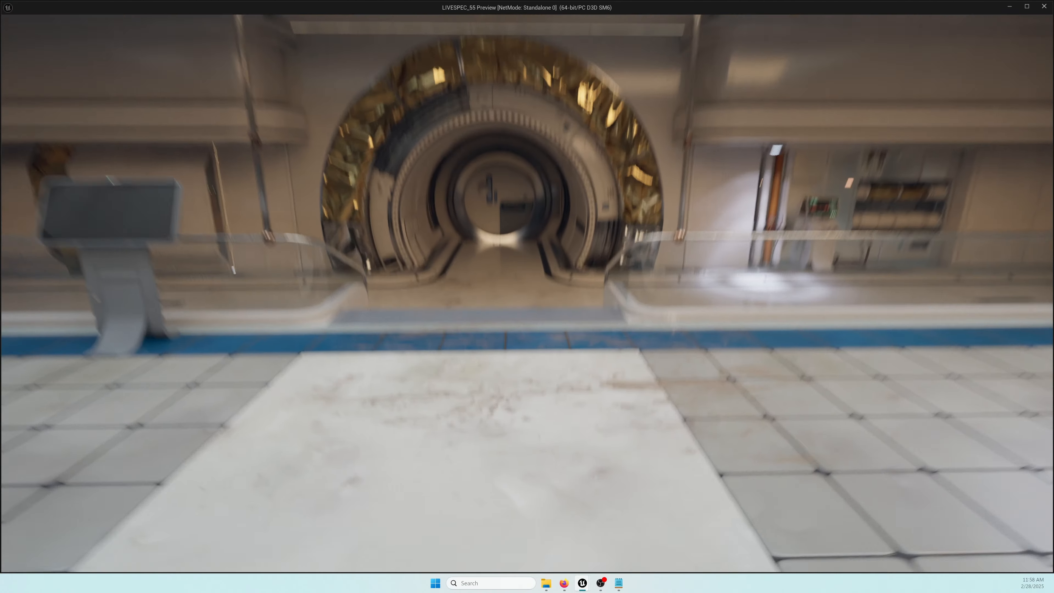